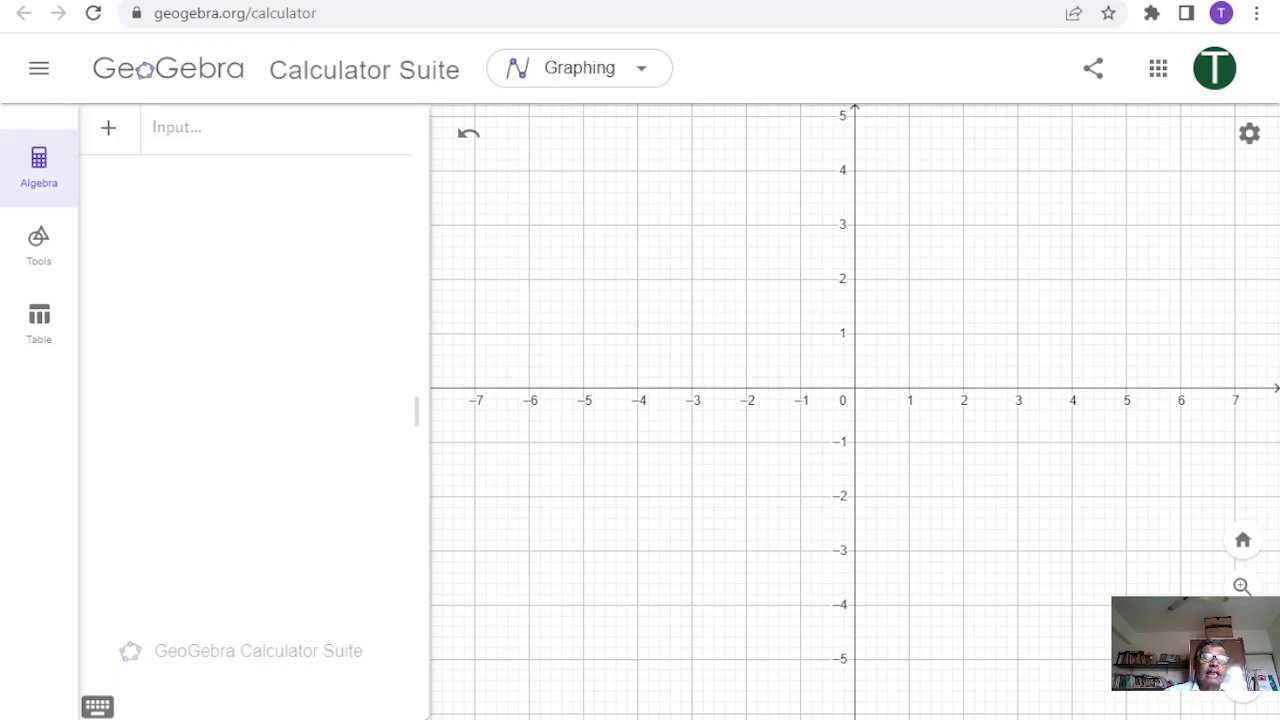
left_click(50, 177)
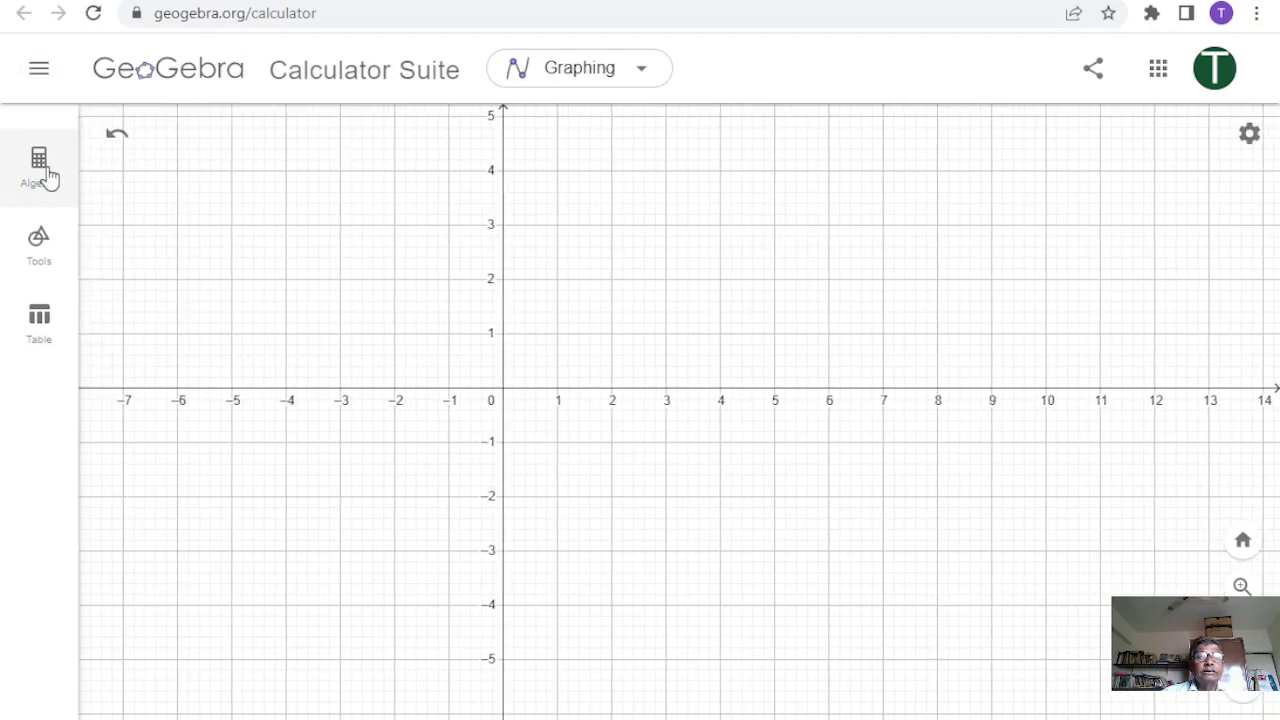
left_click(47, 176)
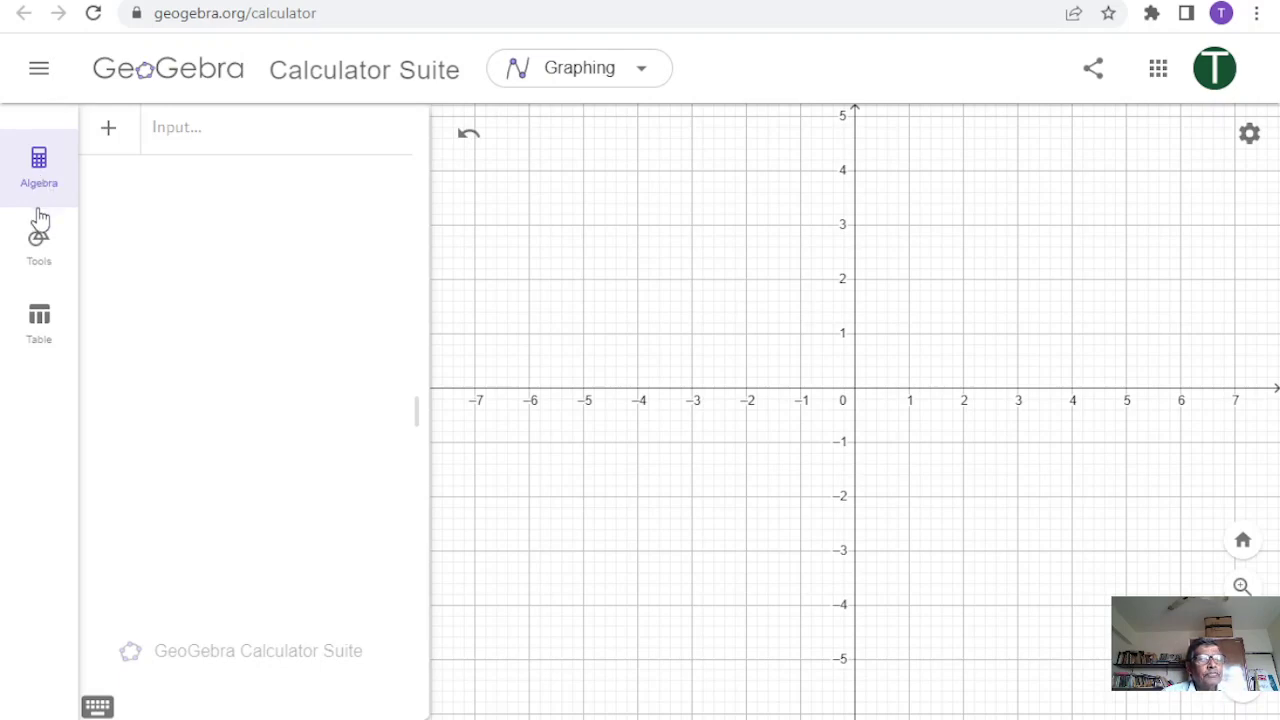
Step: Plot two points on the grid, one at (-3, 2) and one at (-1, 4)
left_click(38, 255)
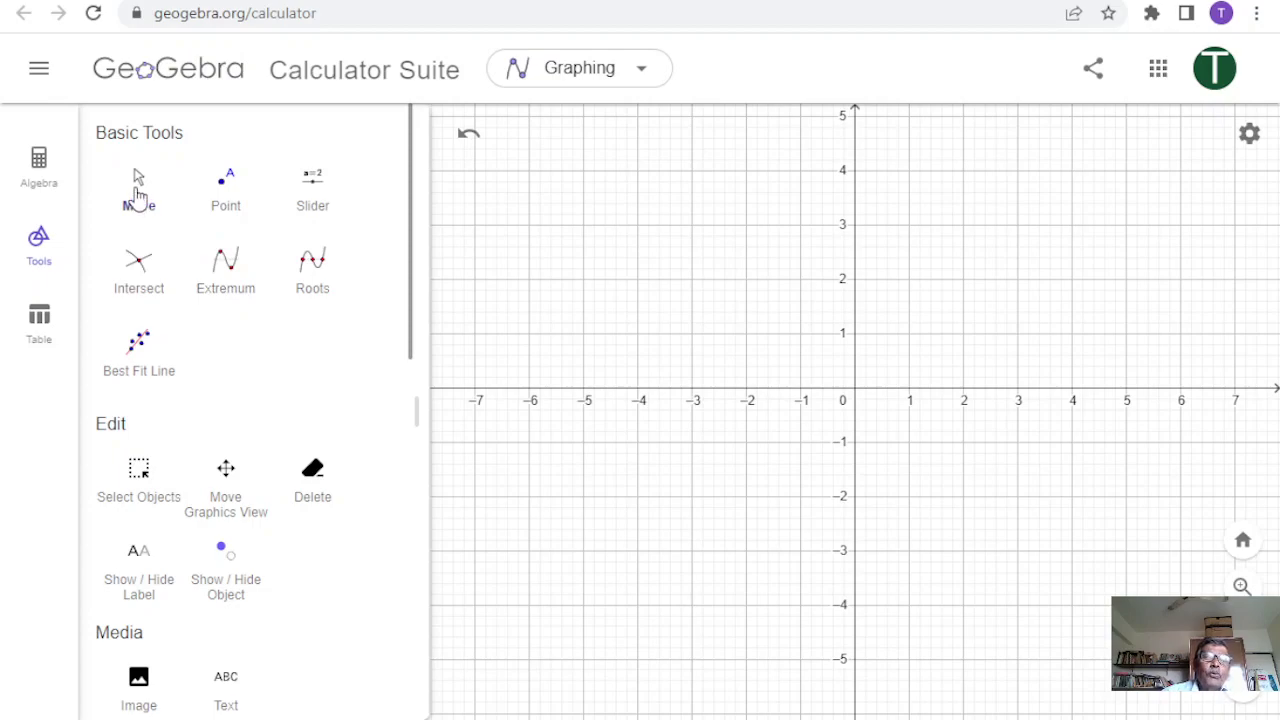
left_click(224, 190)
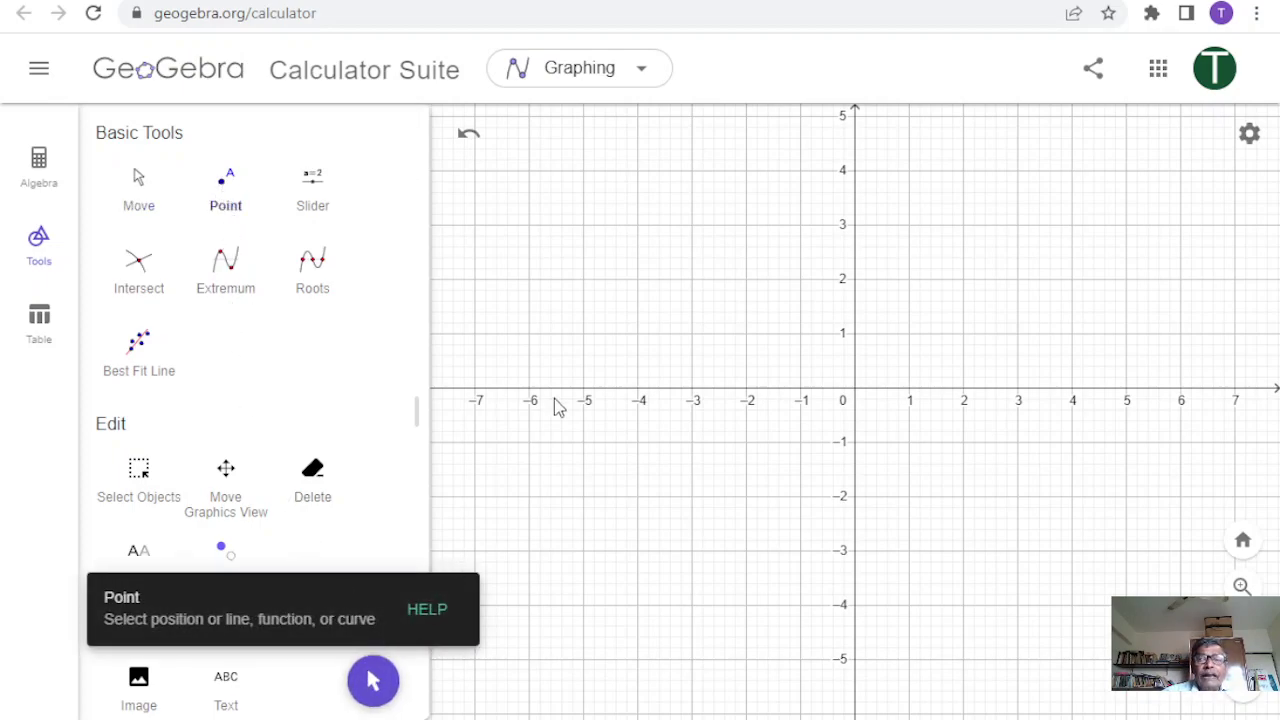
left_click(694, 290)
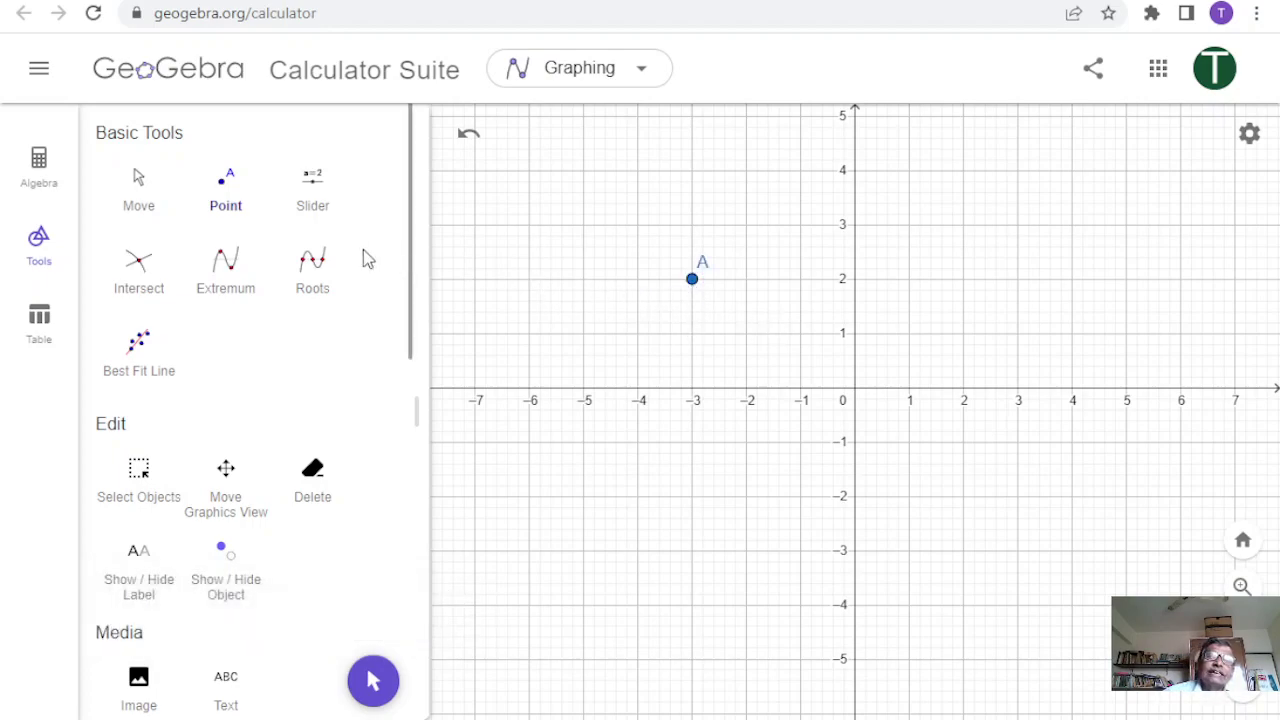
left_click(228, 185)
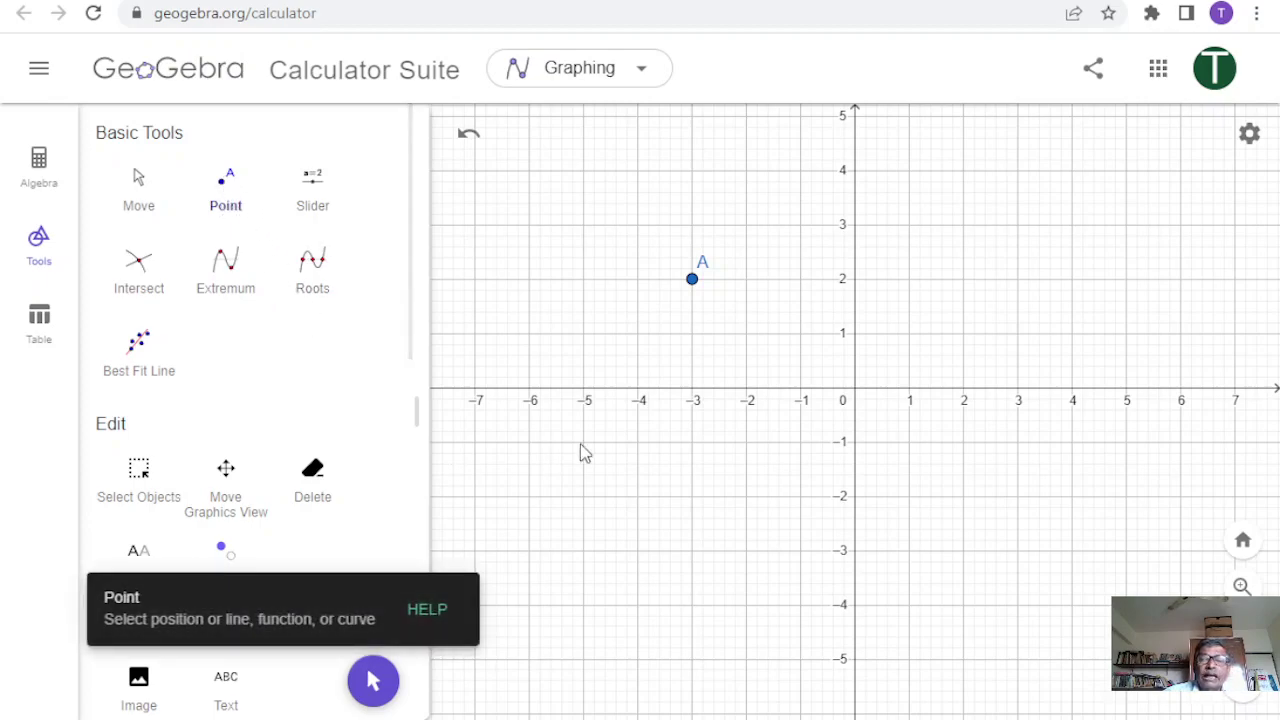
left_click(800, 171)
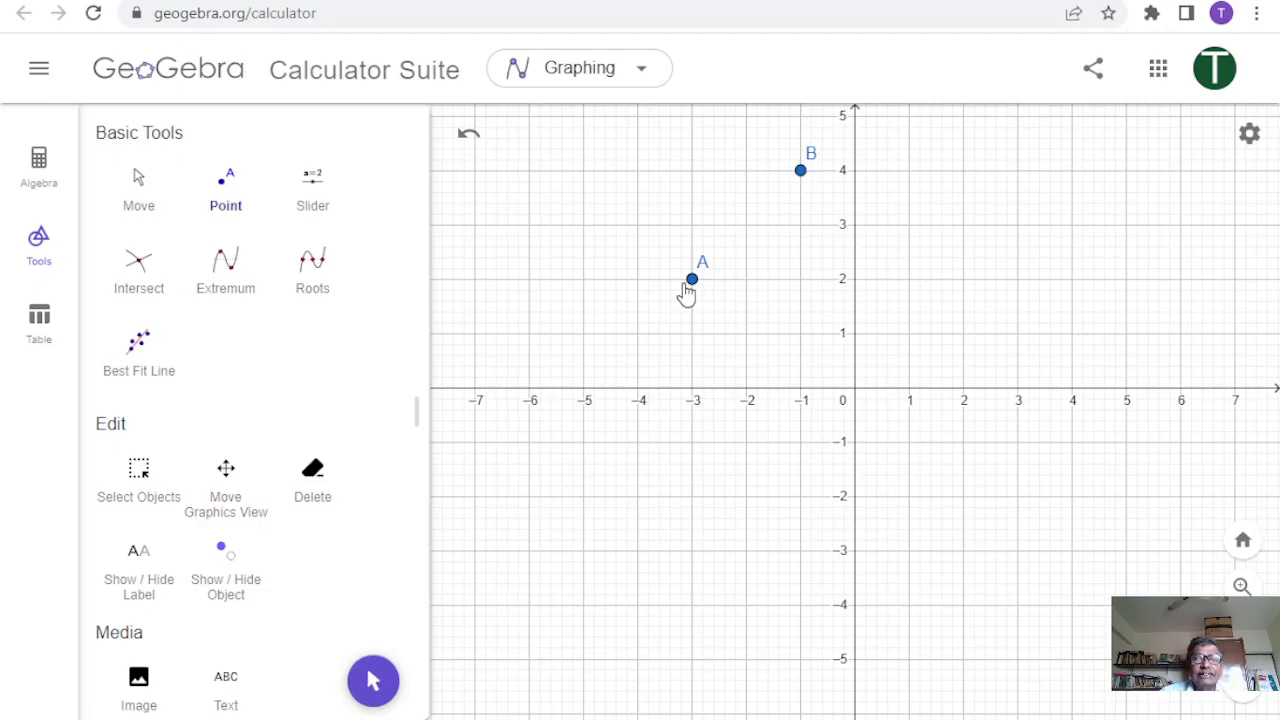
left_click(225, 195)
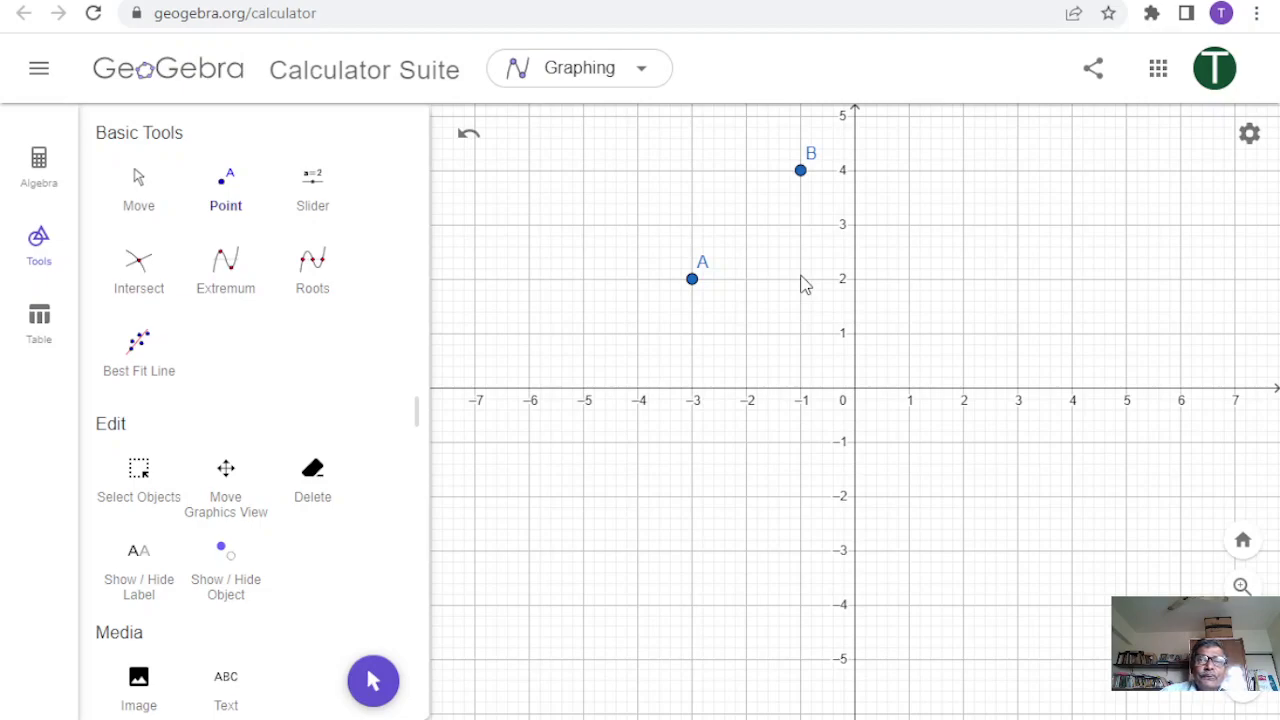
left_click(50, 178)
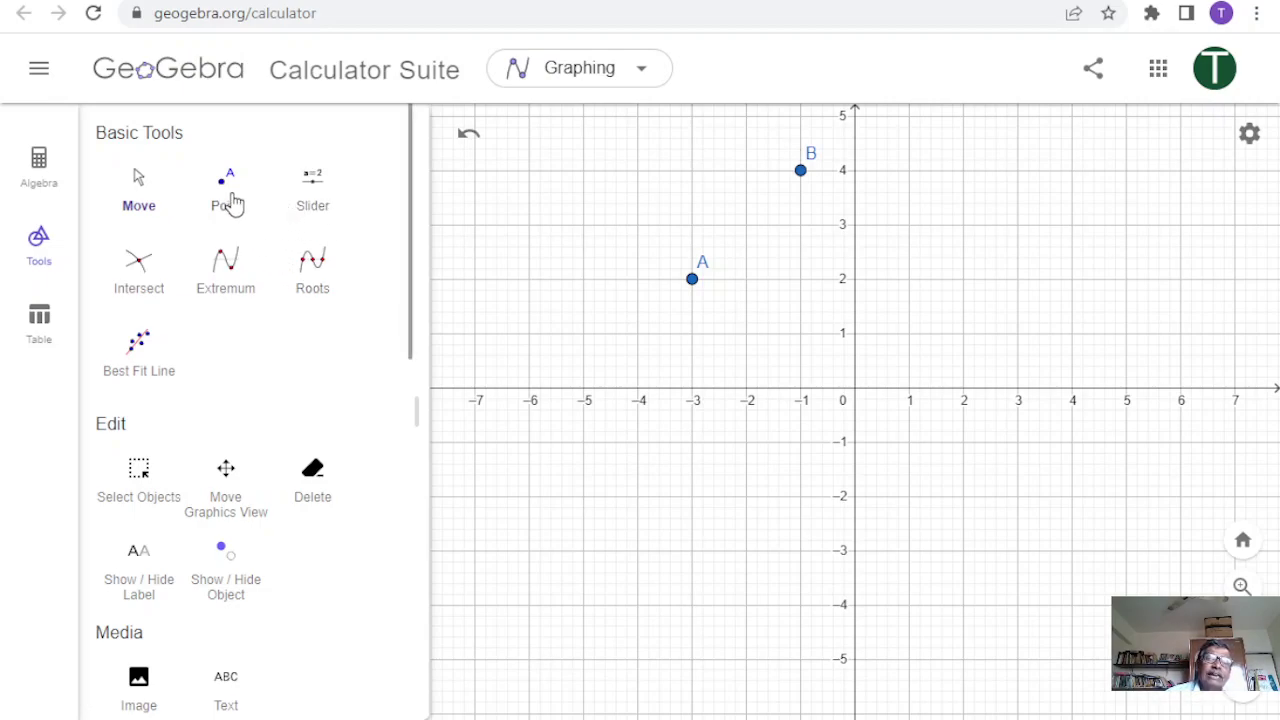
Step: Draw a segment from point A to point B
scroll(287, 371, "down", 5)
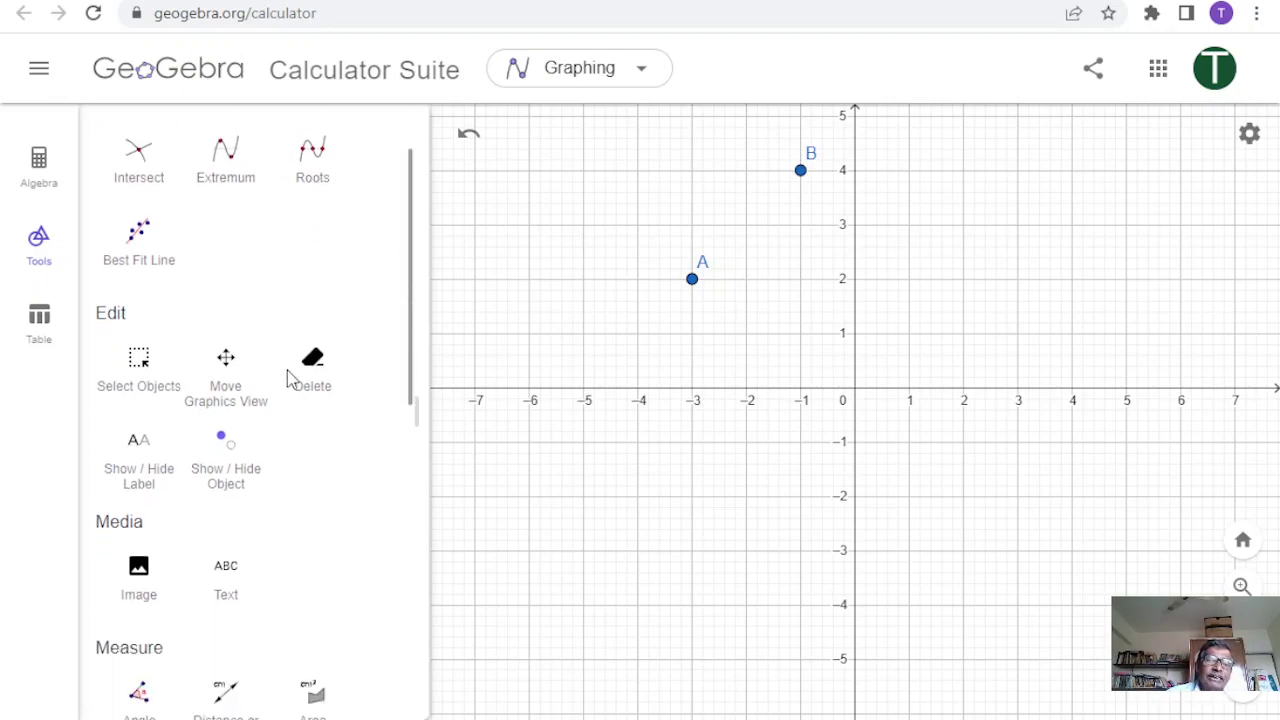
scroll(287, 372, "down", 4)
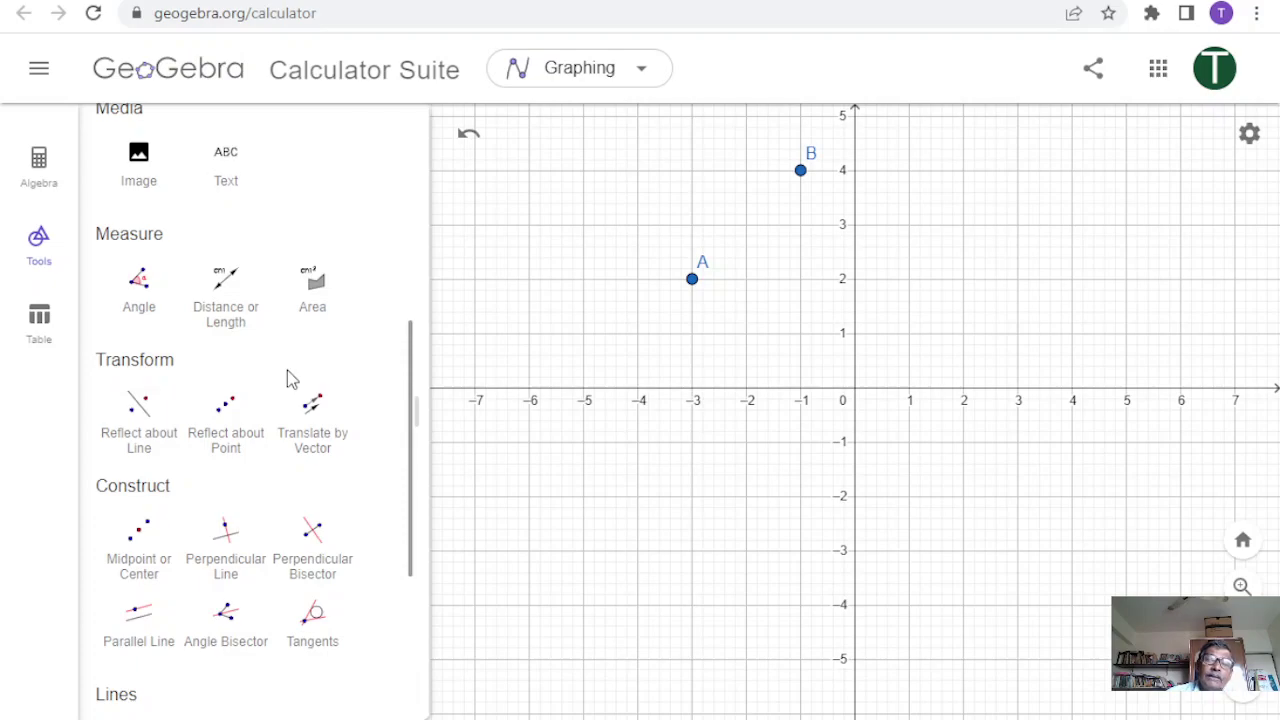
scroll(287, 376, "down", 5)
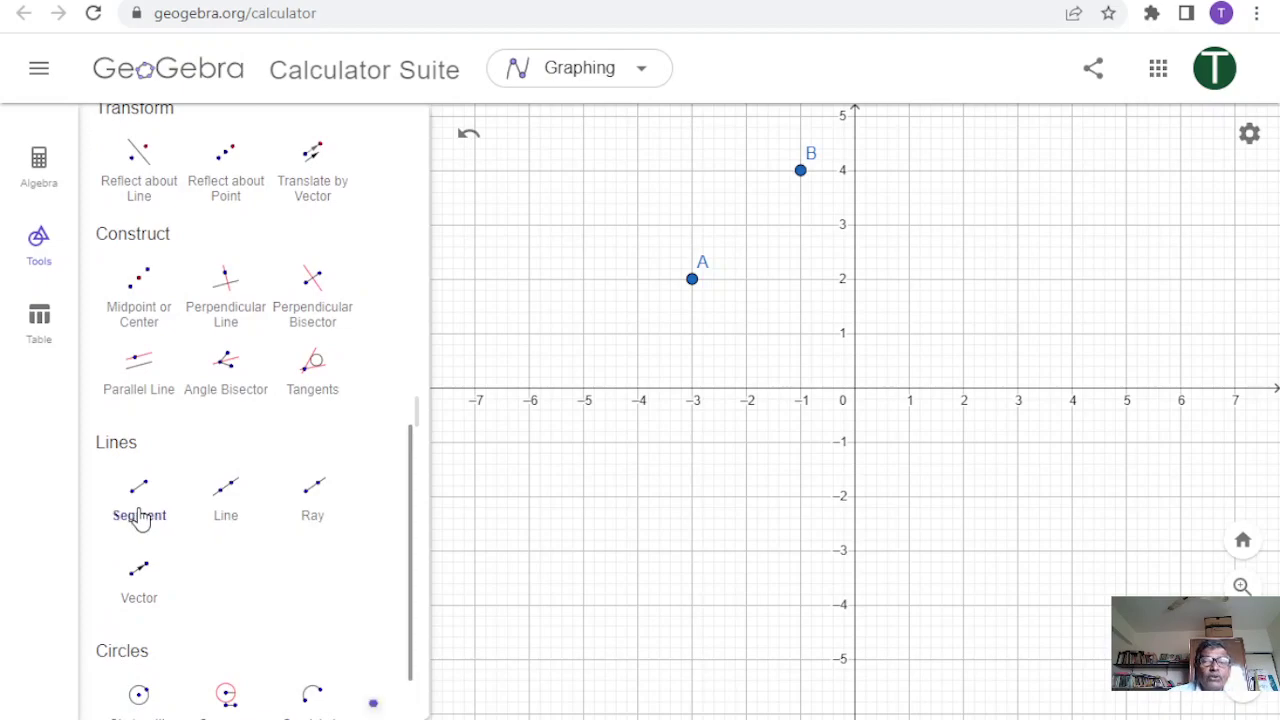
left_click(140, 510)
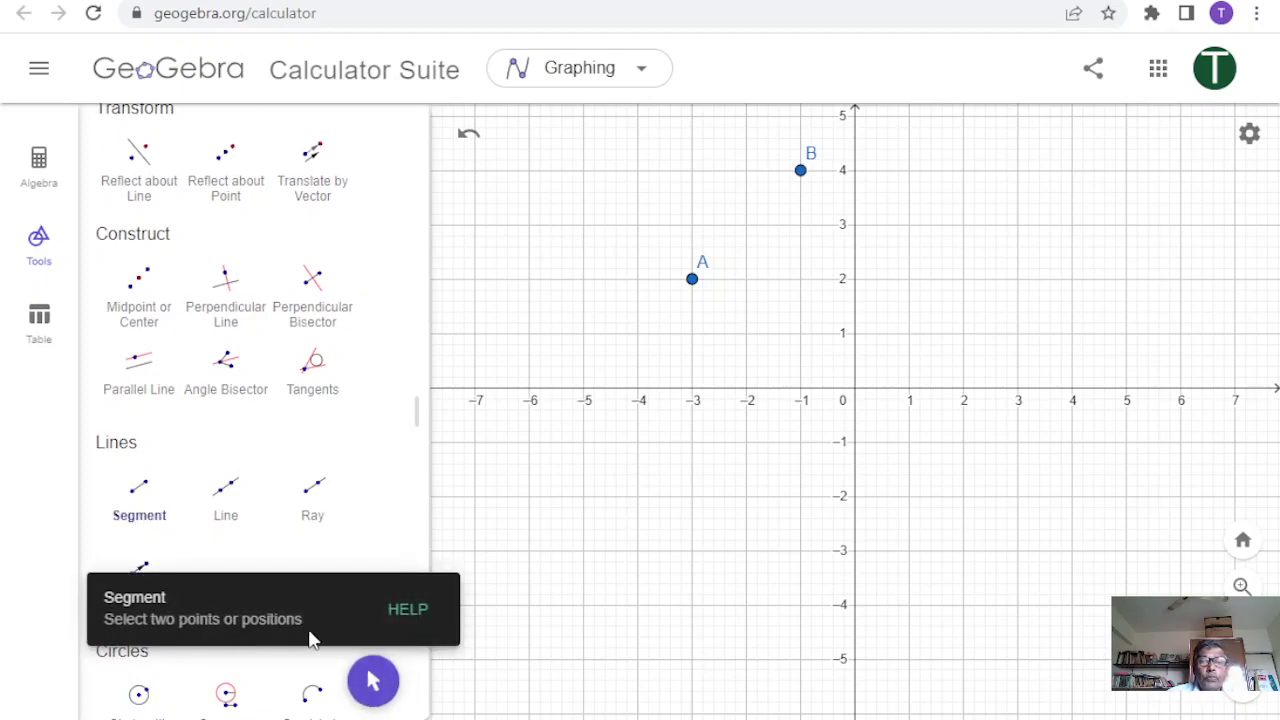
left_click(692, 279)
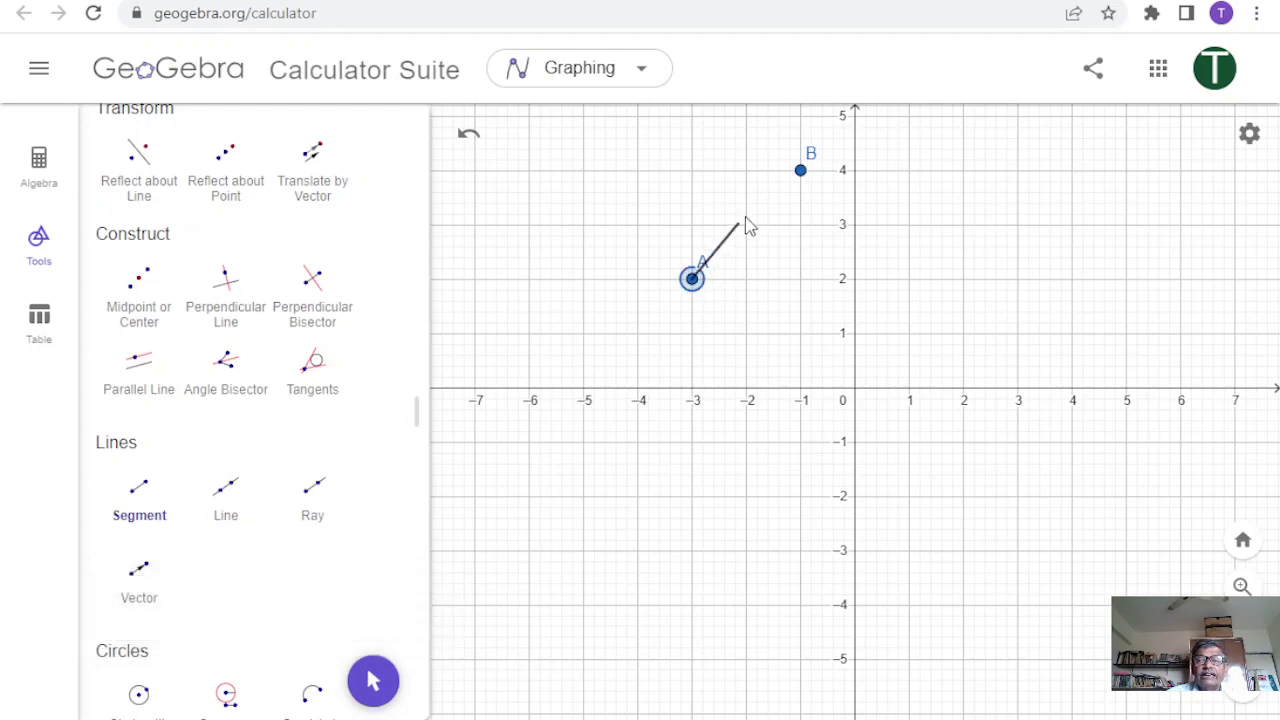
left_click(800, 172)
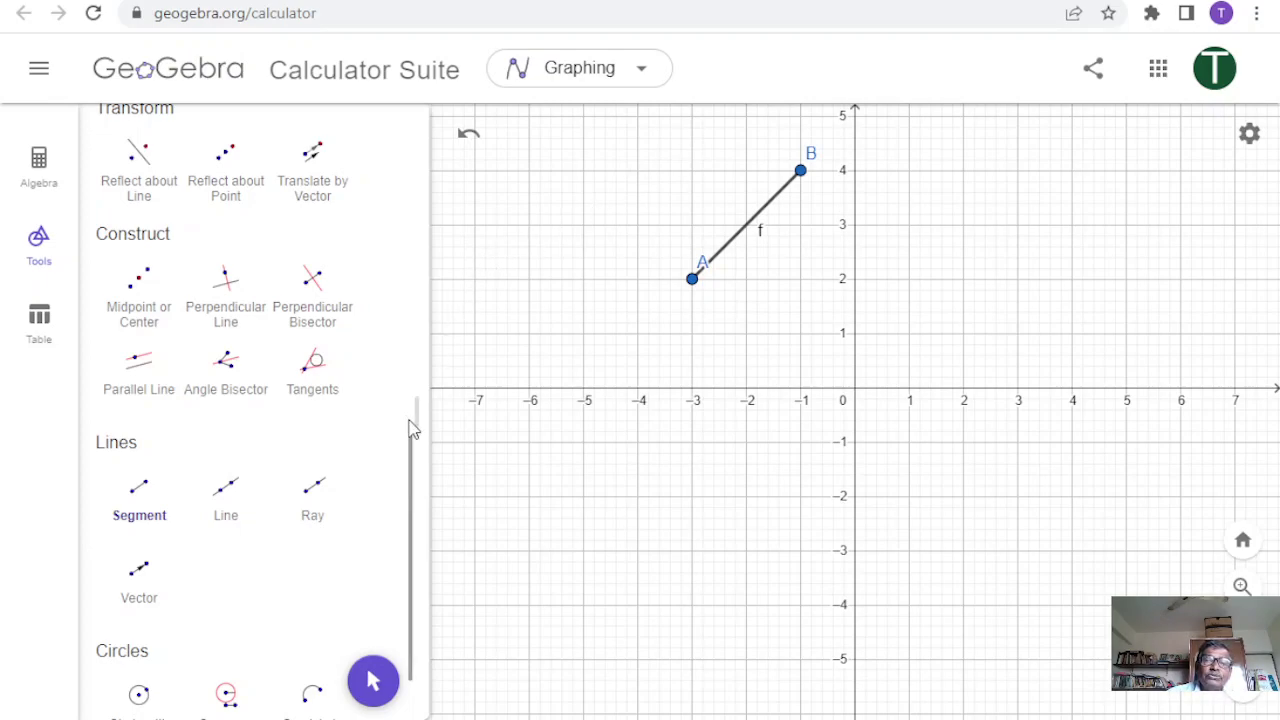
Step: Plot a third point at about (0.83, 2.34), to the right of the y-axis
scroll(414, 432, "up", 5)
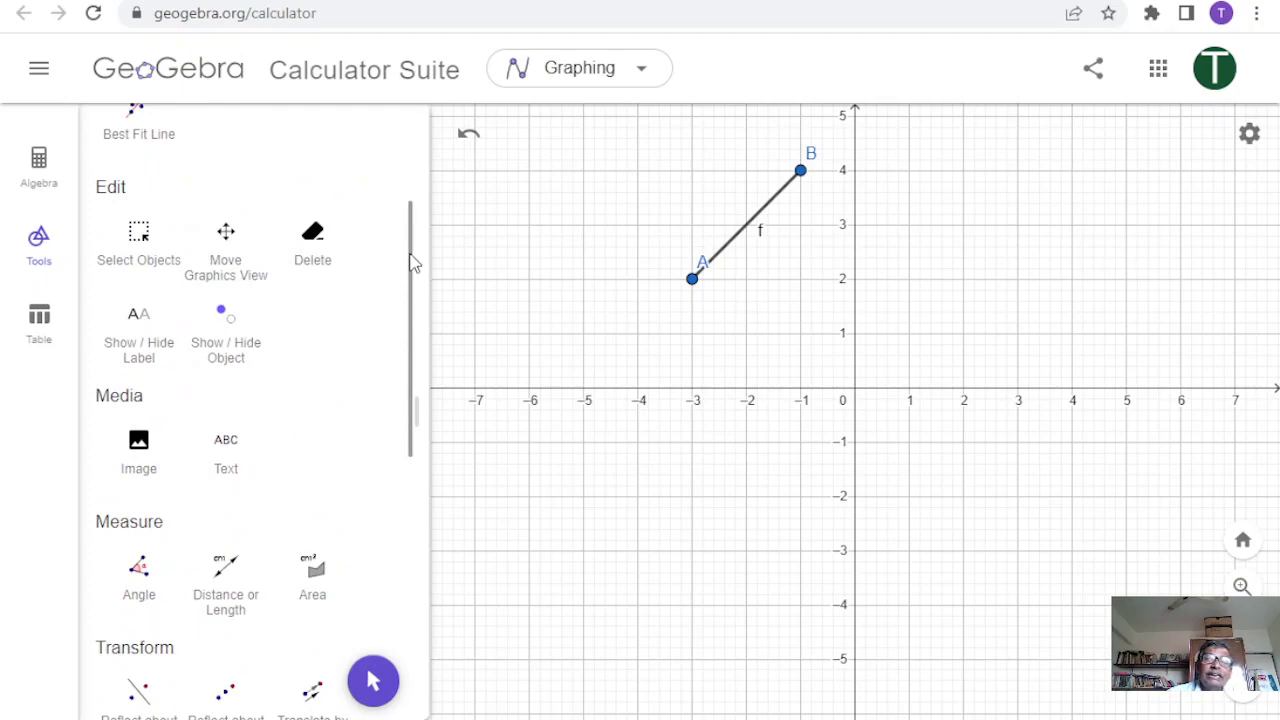
left_click_drag(414, 264, 414, 165)
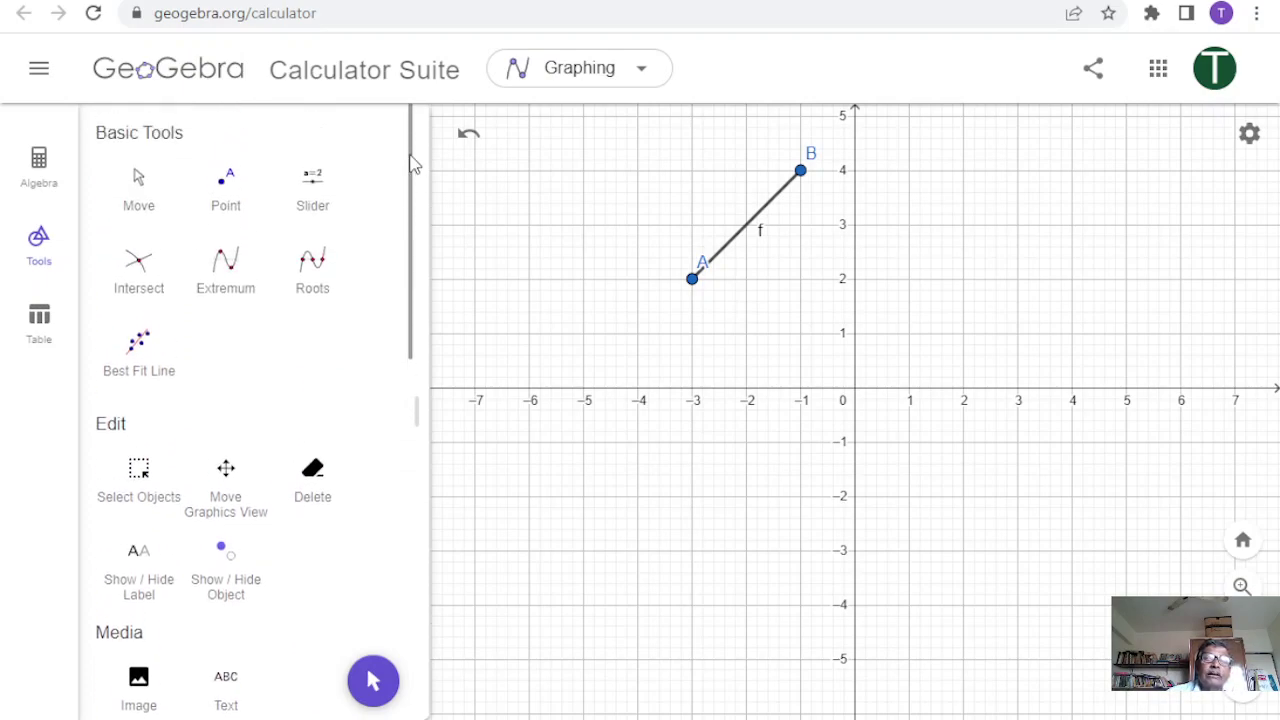
left_click(229, 192)
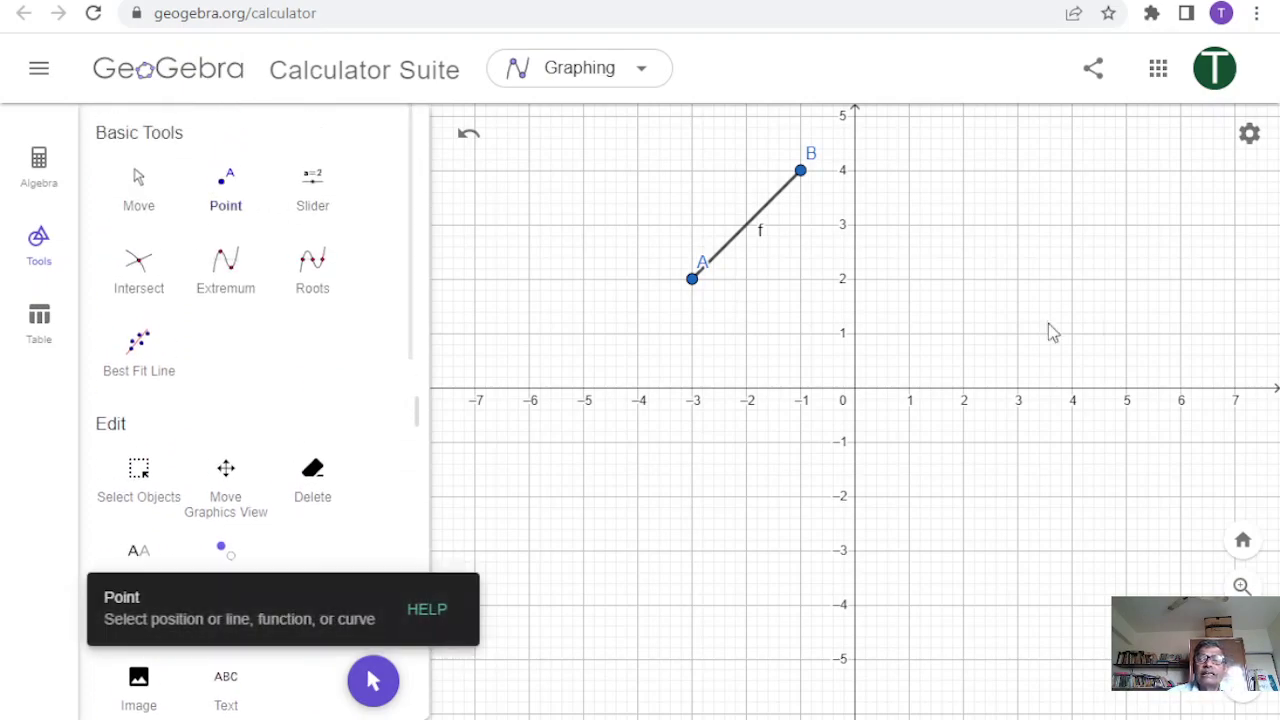
left_click(900, 261)
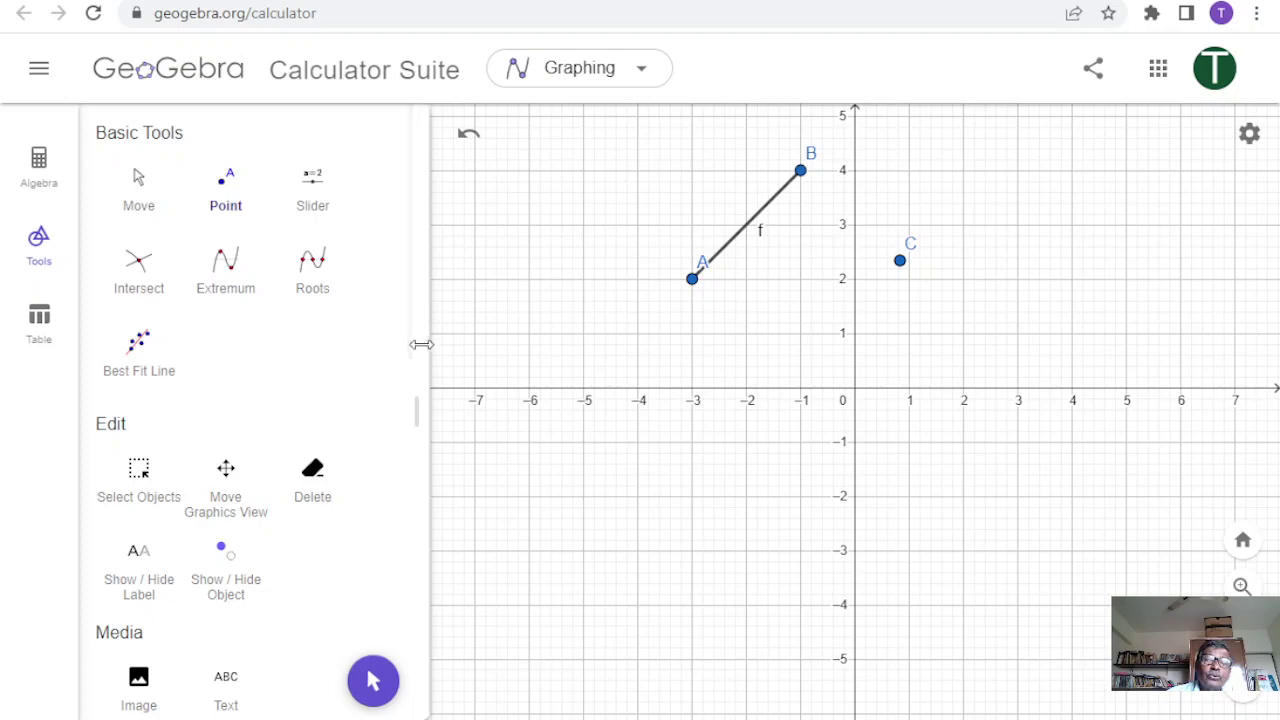
Step: Draw segments from A to C and from C to B to complete the triangle, and display its objects in the Algebra view
left_click_drag(413, 362, 400, 688)
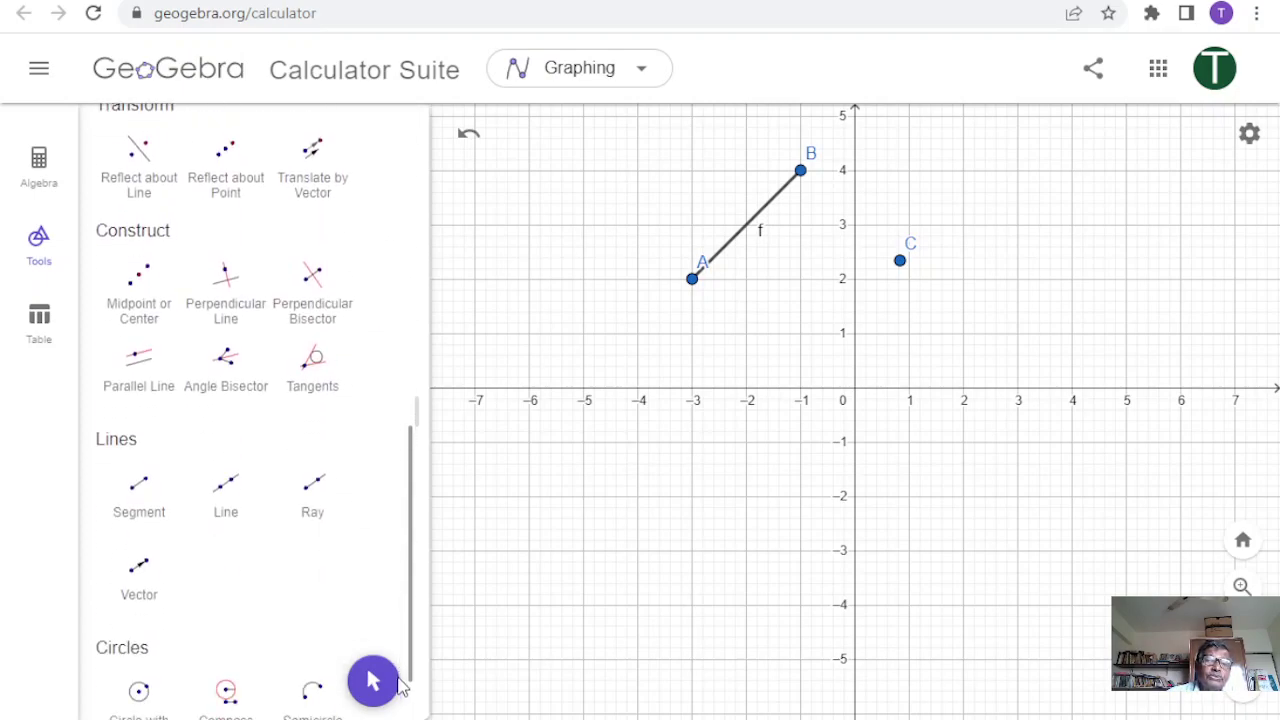
left_click(148, 497)
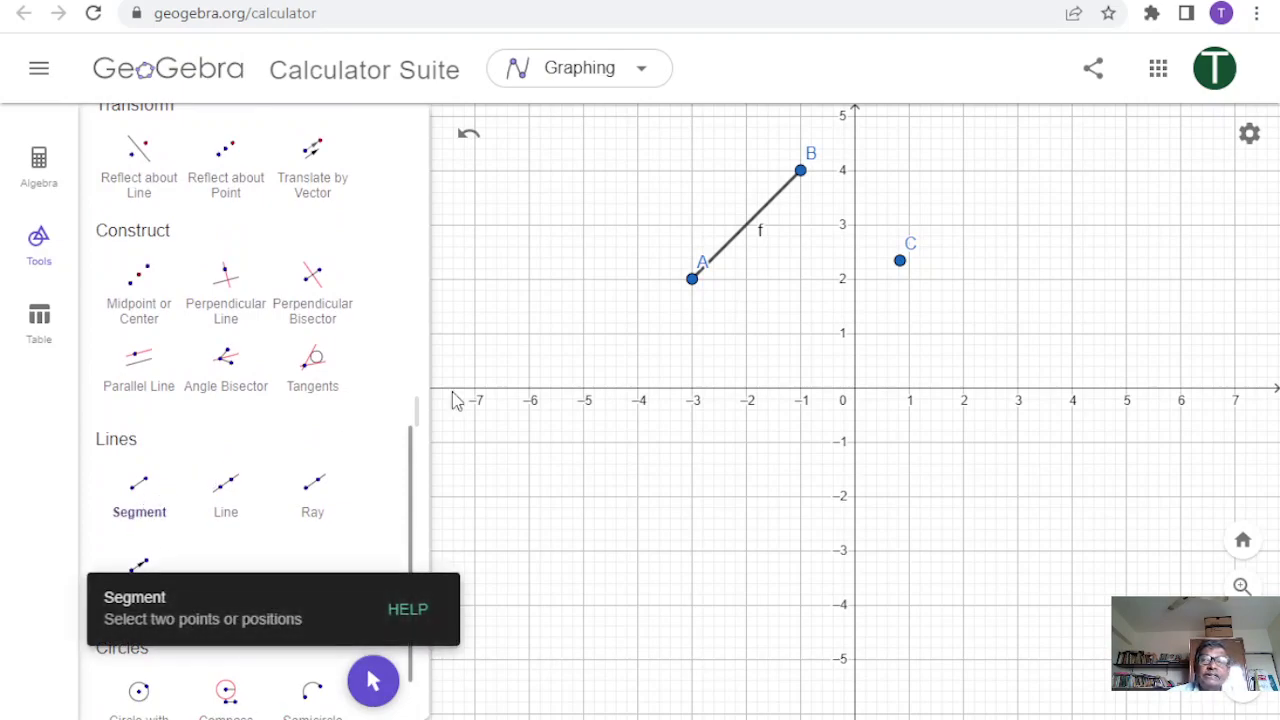
left_click(697, 284)
left_click(903, 276)
left_click(901, 262)
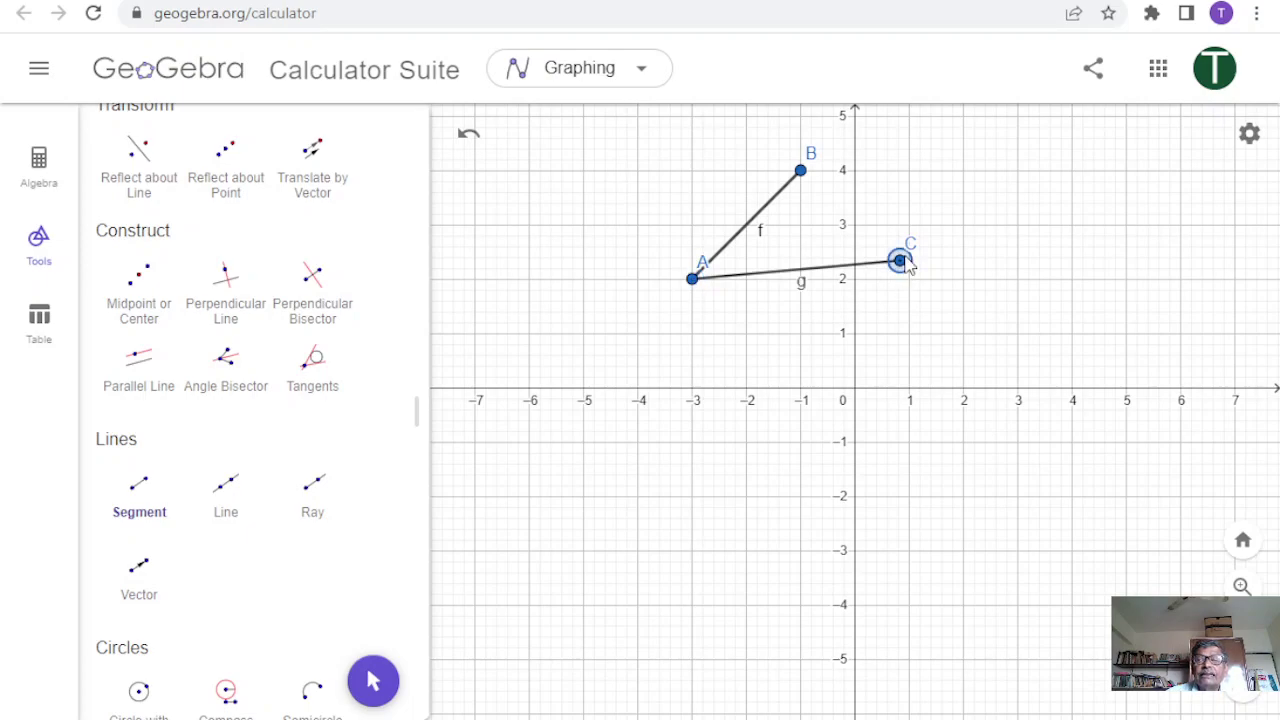
left_click(806, 178)
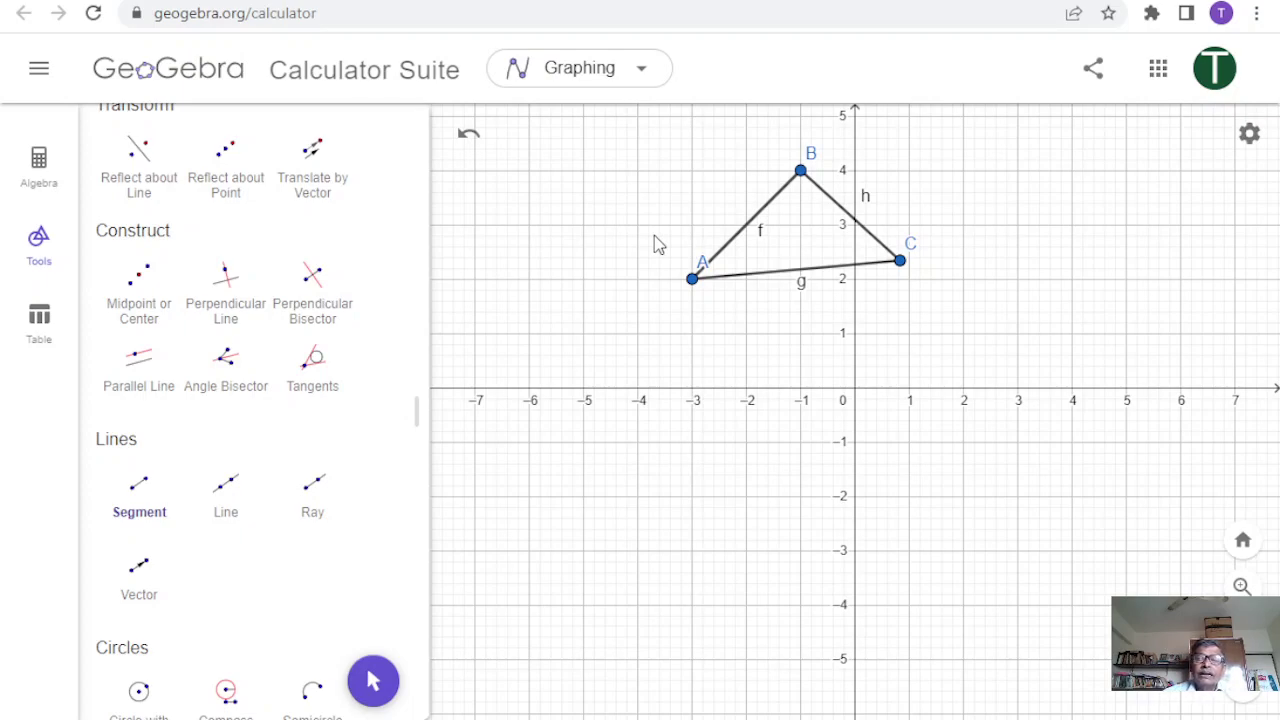
left_click(312, 280)
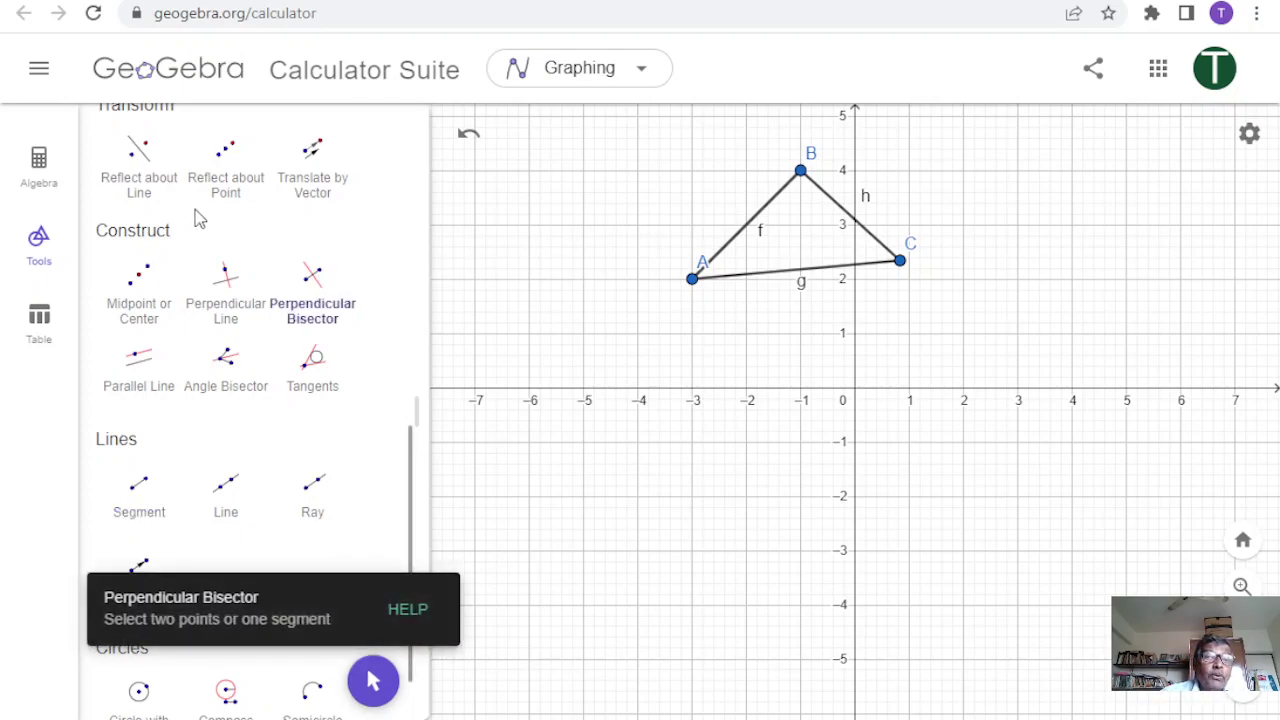
left_click(51, 176)
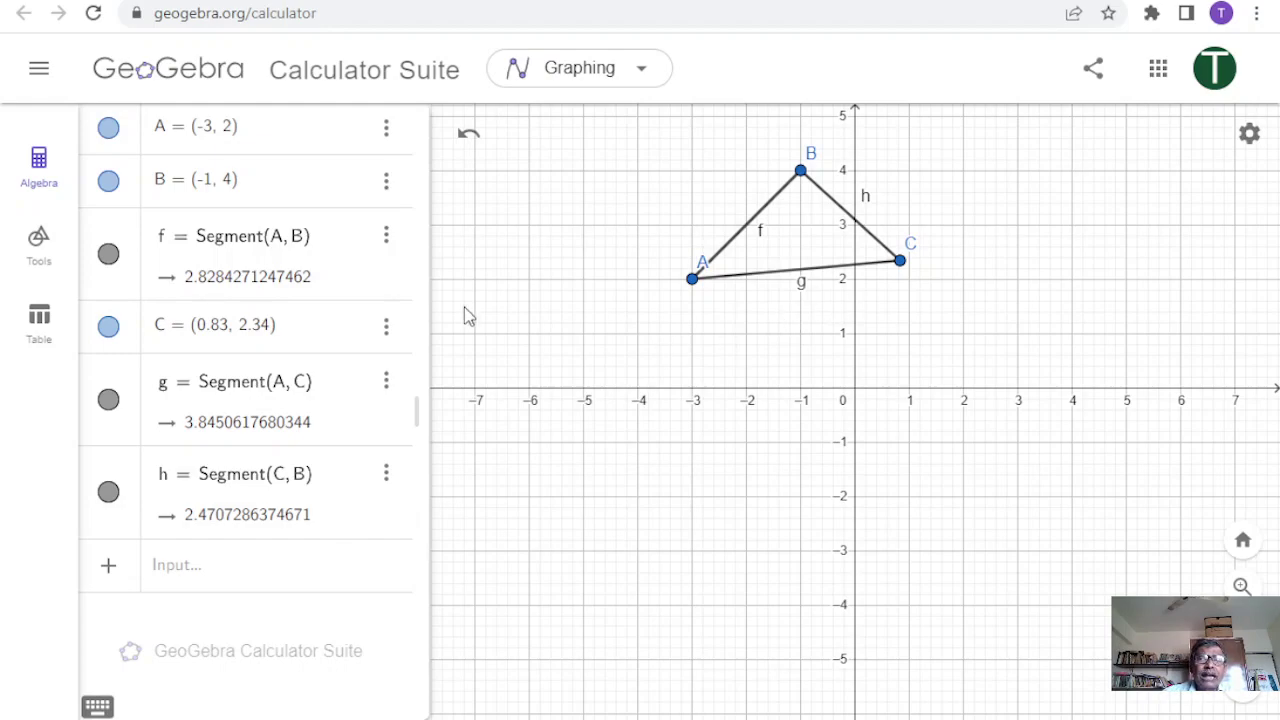
Step: Reshape the triangle by moving C to about (-0.5, 2), A to about (-5, 2.8) and B to about (-1, 4.6)
left_click(33, 250)
scroll(220, 212, "up", 1)
scroll(220, 212, "up", 5)
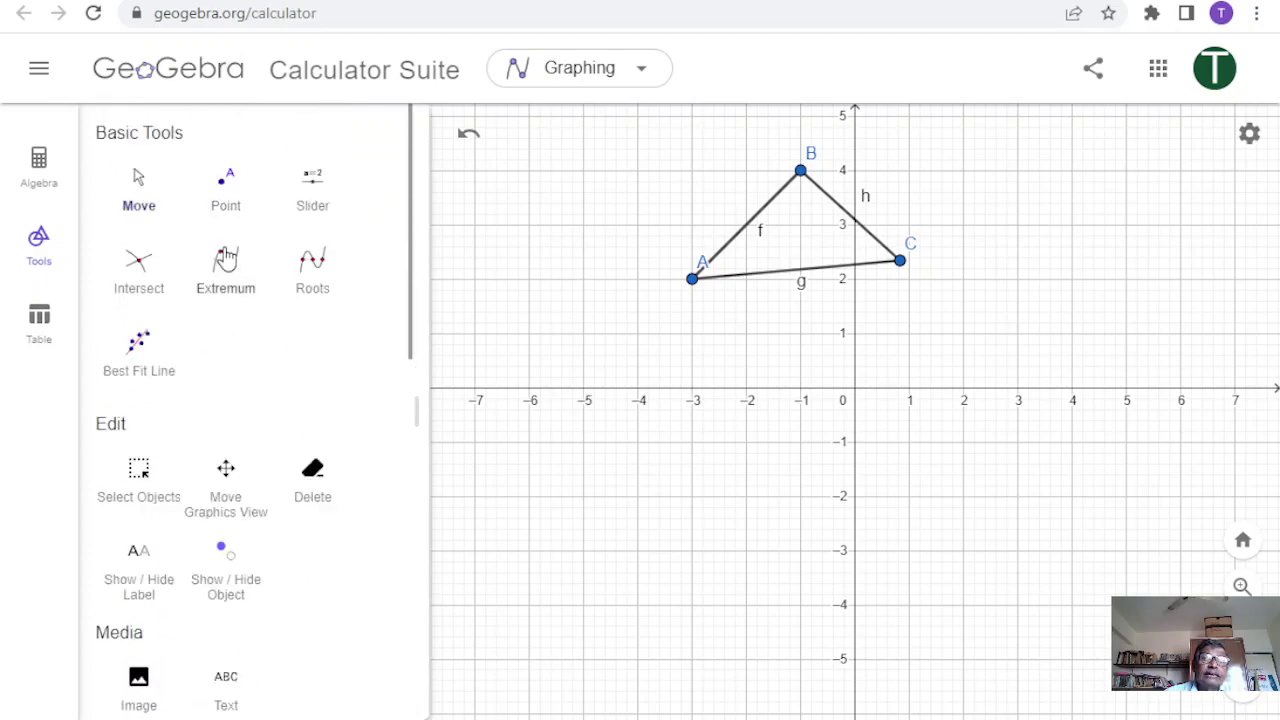
left_click(142, 184)
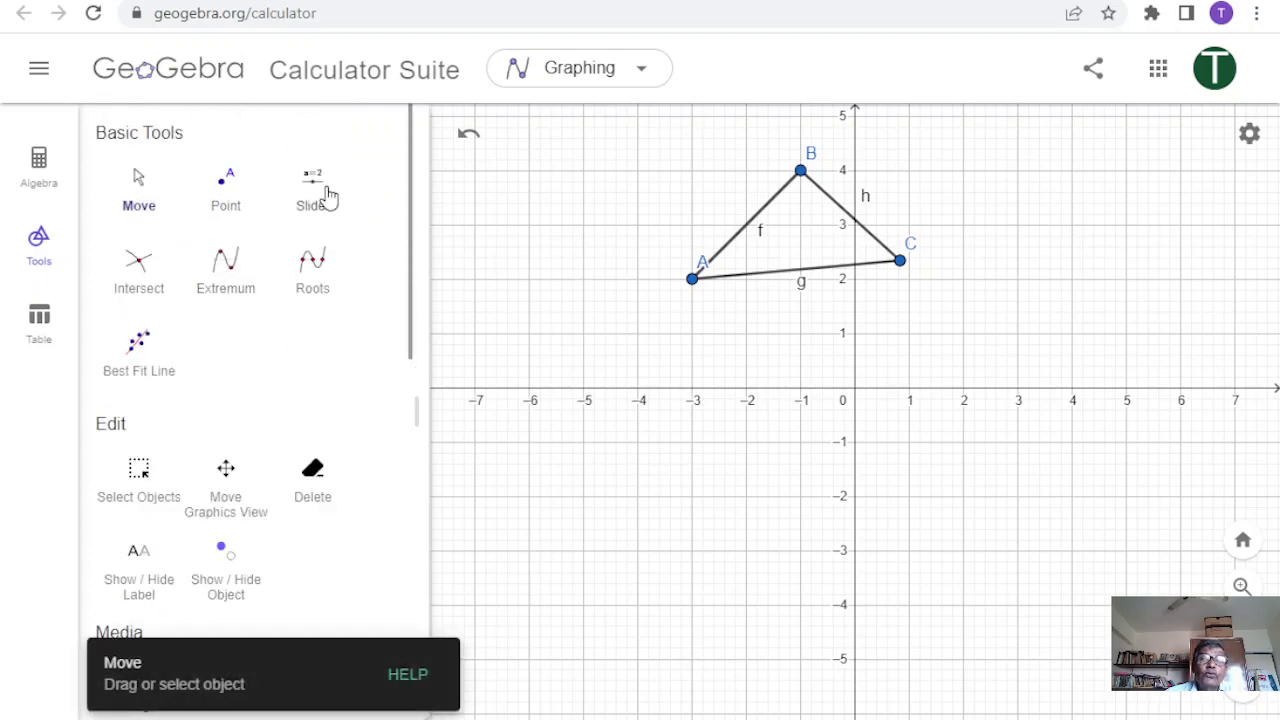
left_click_drag(905, 263, 827, 287)
left_click_drag(693, 280, 586, 238)
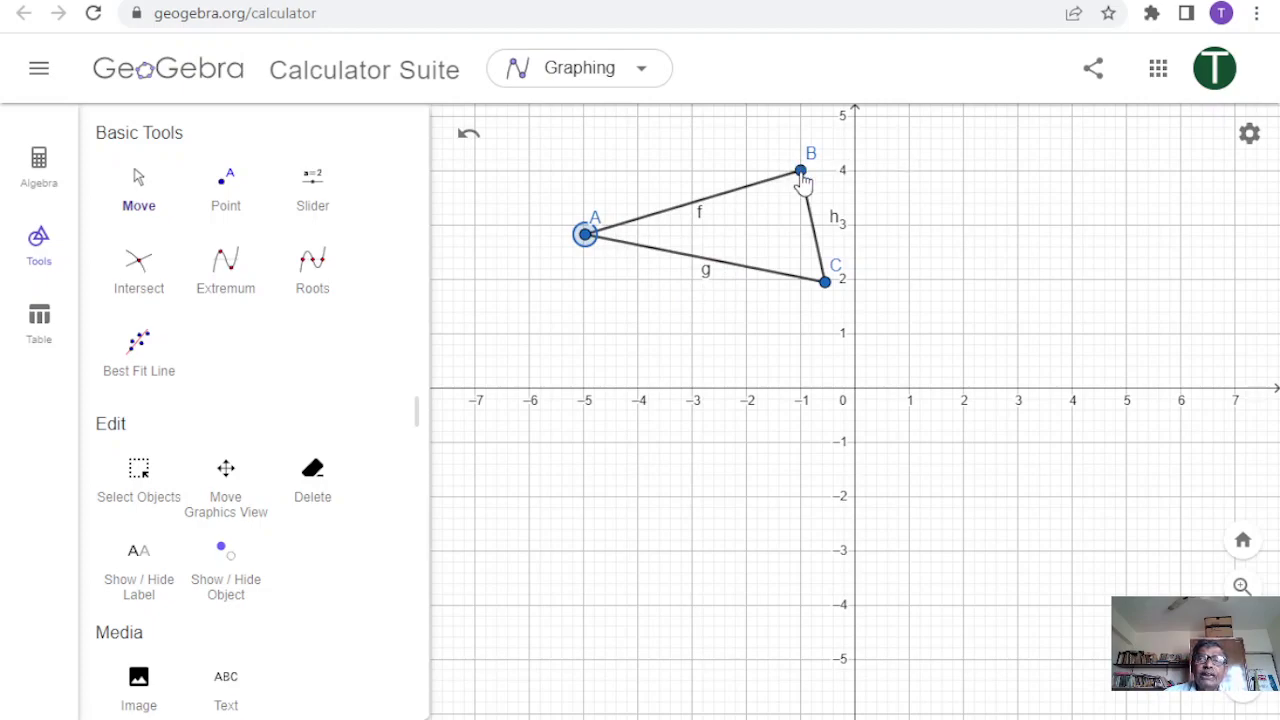
left_click_drag(803, 181, 805, 143)
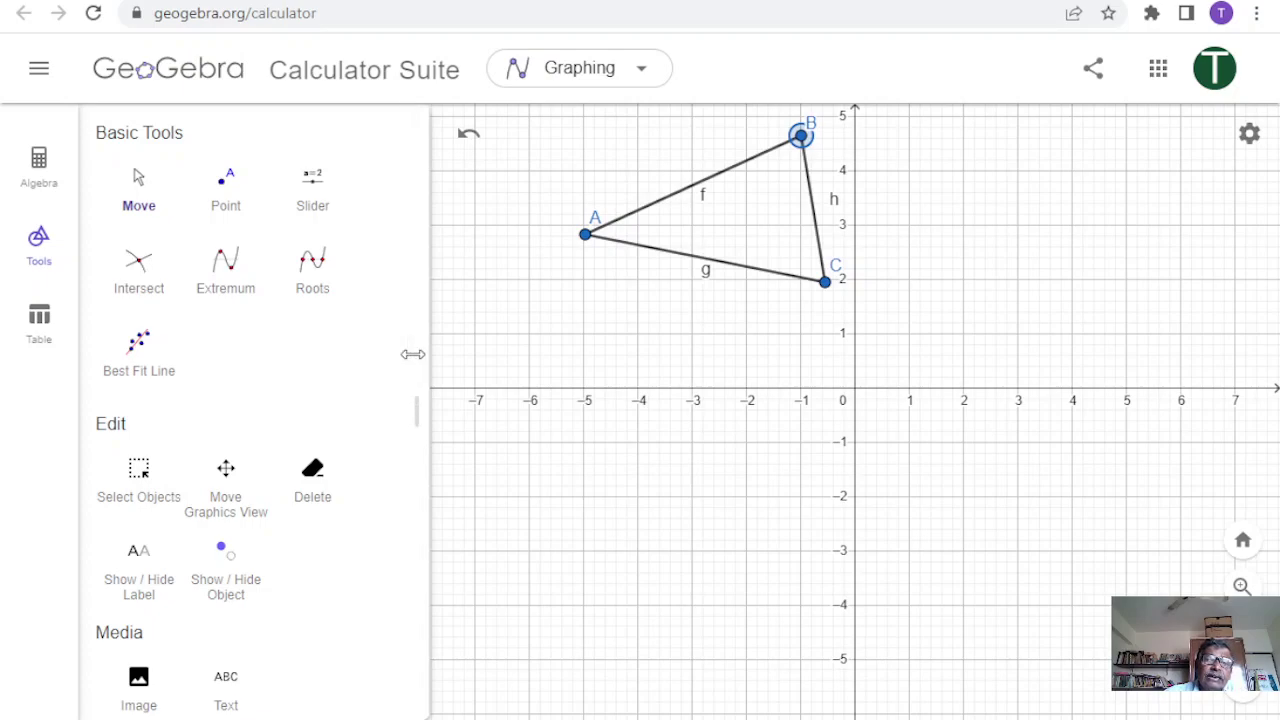
Step: Try to measure the angle at vertex A from segment f to segment g, and undo the result
left_click_drag(411, 357, 406, 520)
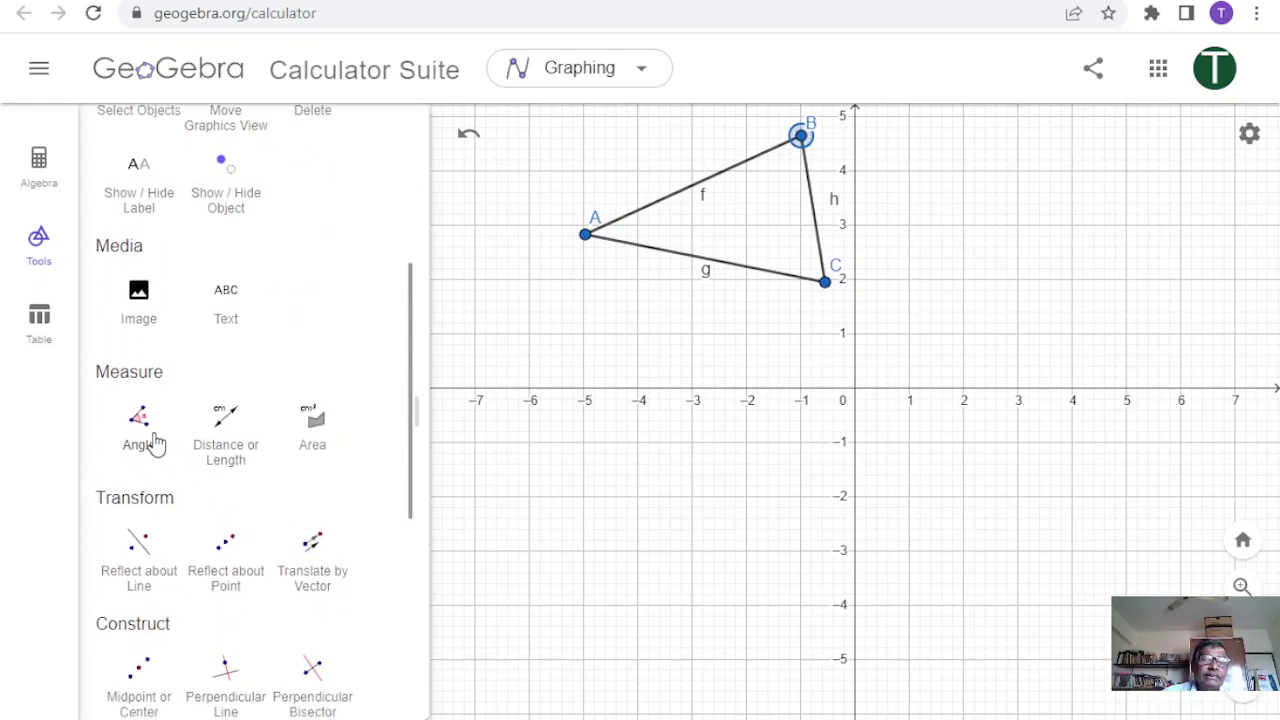
left_click(143, 432)
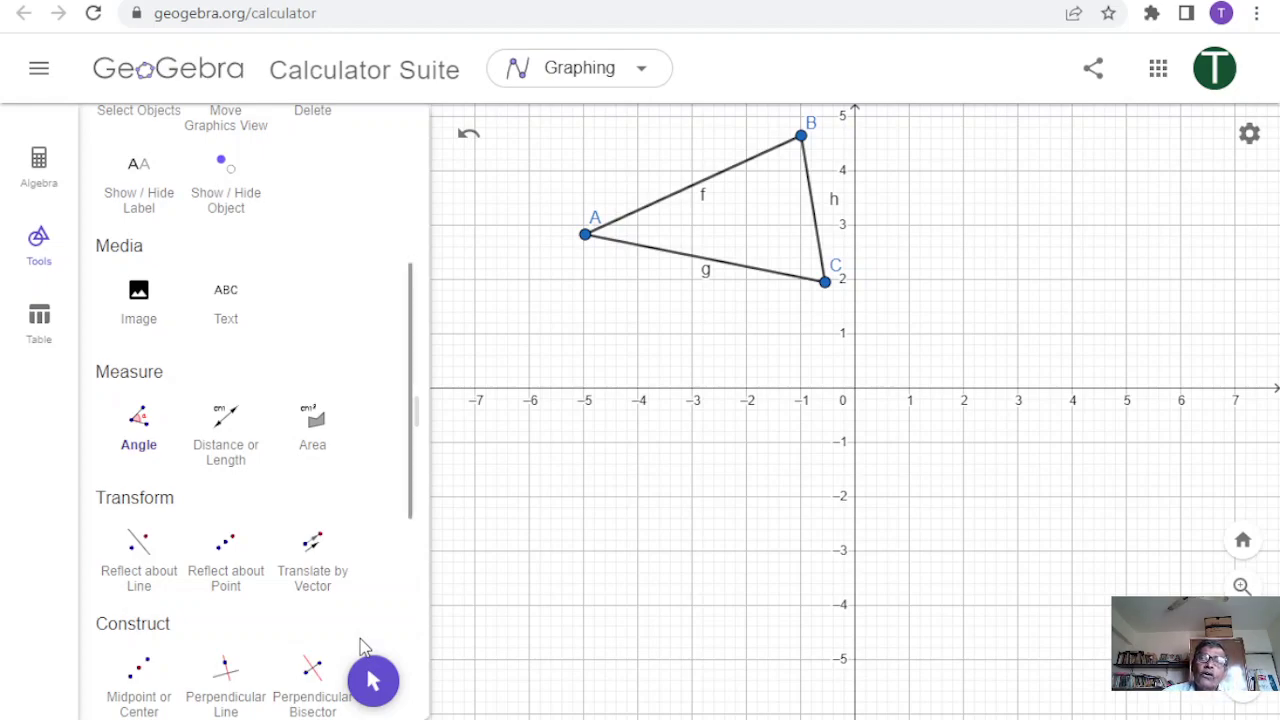
left_click(652, 218)
left_click(661, 253)
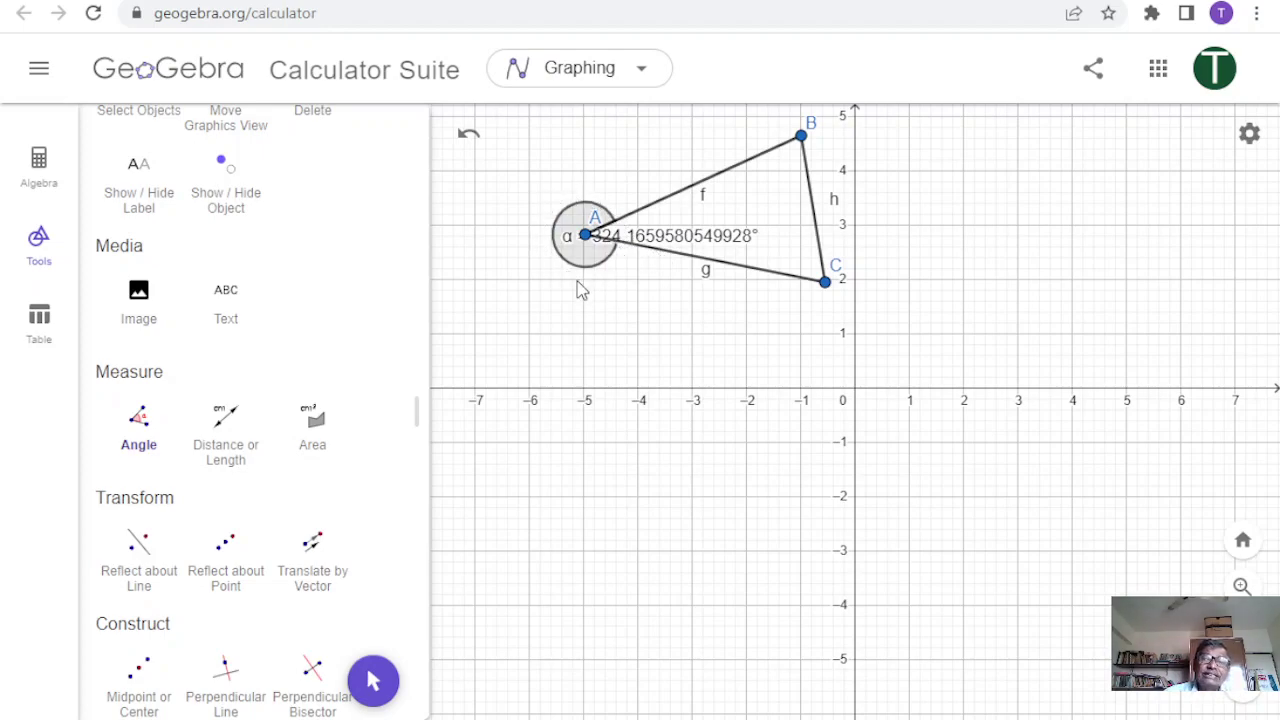
left_click(469, 135)
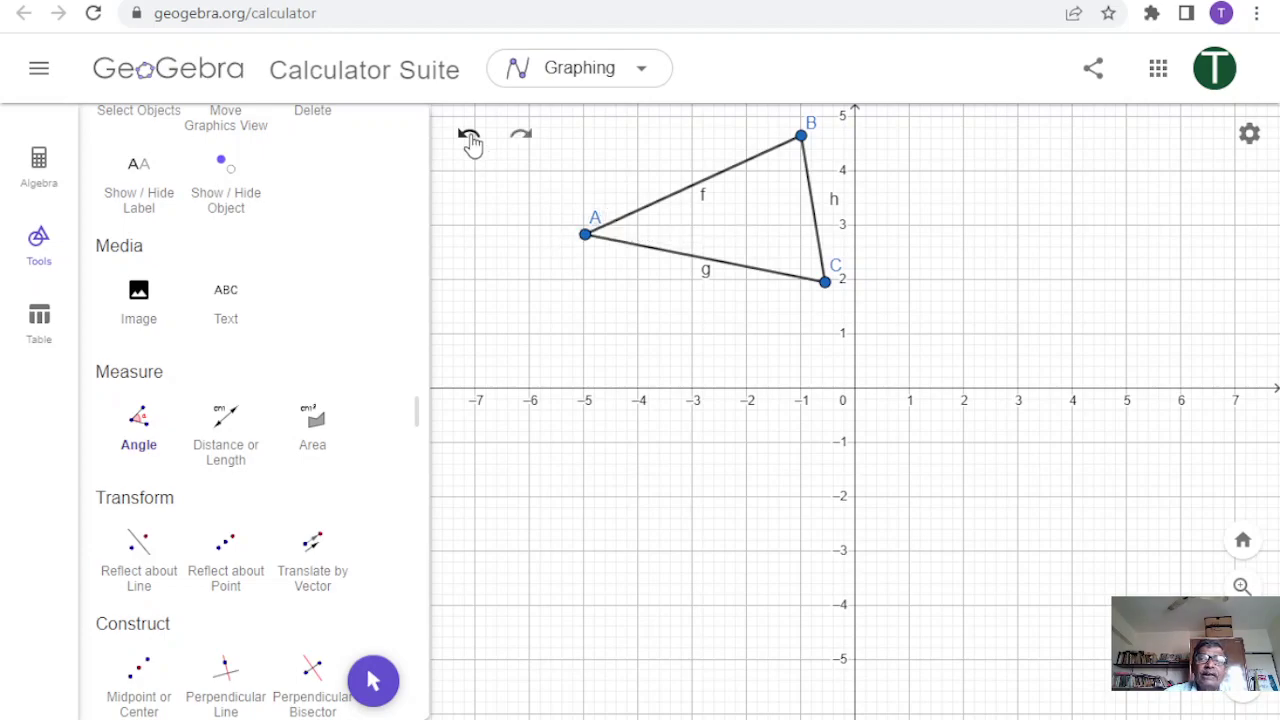
Step: Measure the interior angle at vertex A from segment g to segment f
left_click(645, 247)
left_click(650, 207)
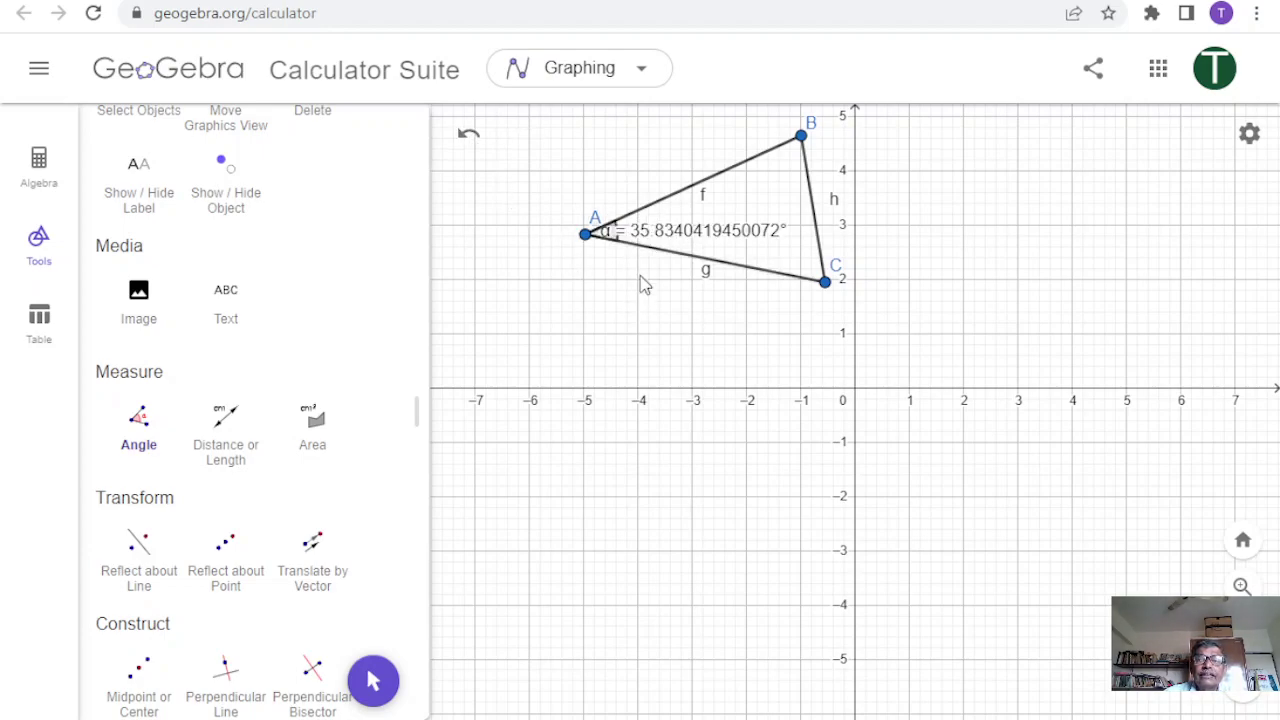
Step: Try to measure the angle at vertex C from segment g to segment h, and undo the result
left_click(791, 283)
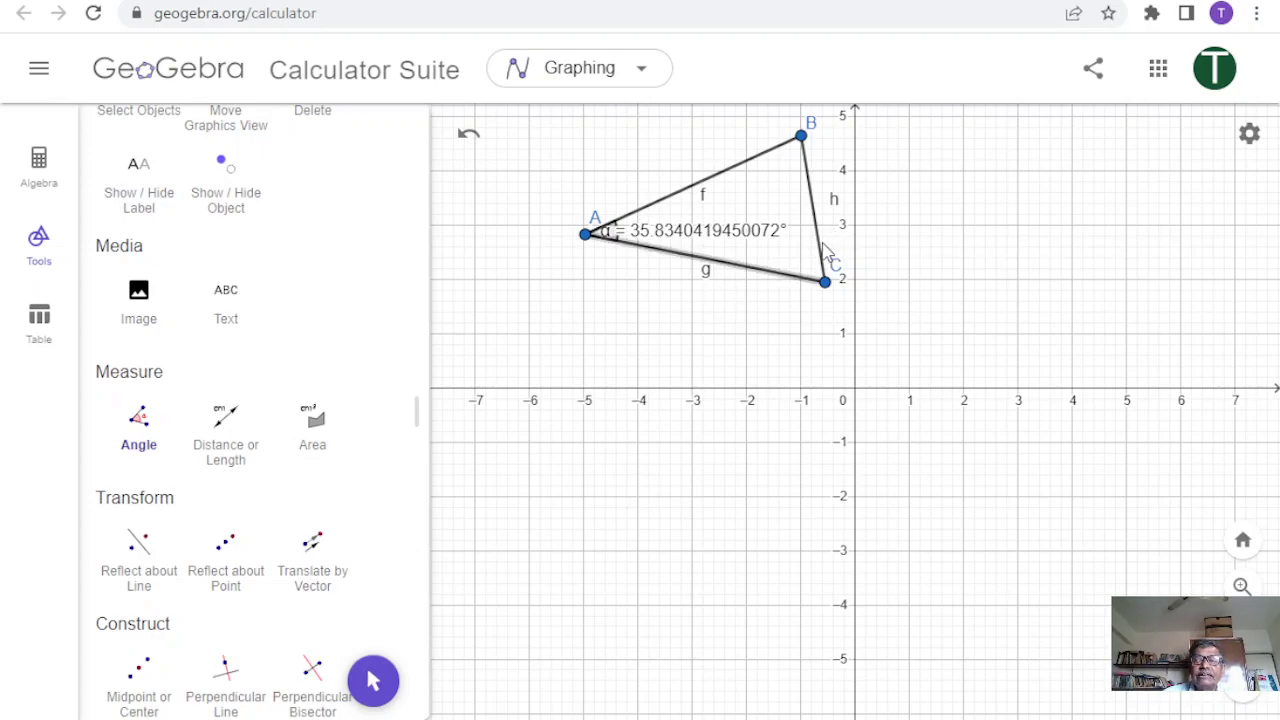
left_click(821, 257)
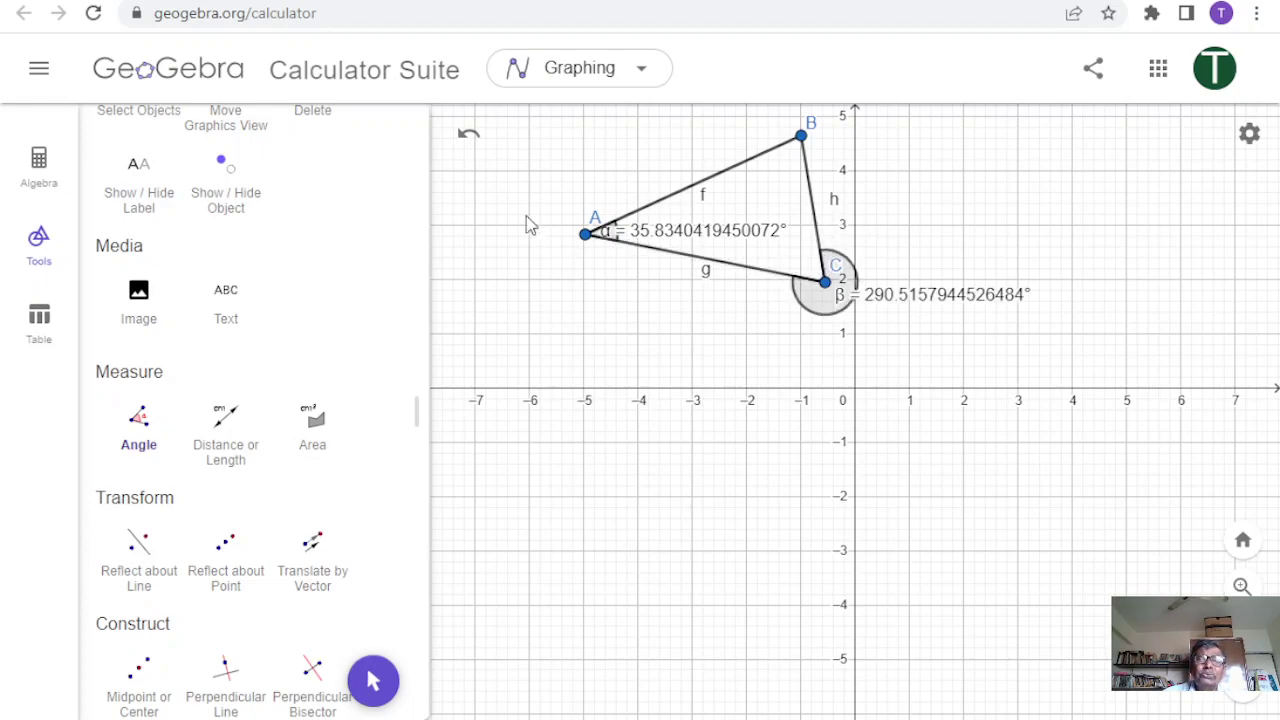
left_click(466, 136)
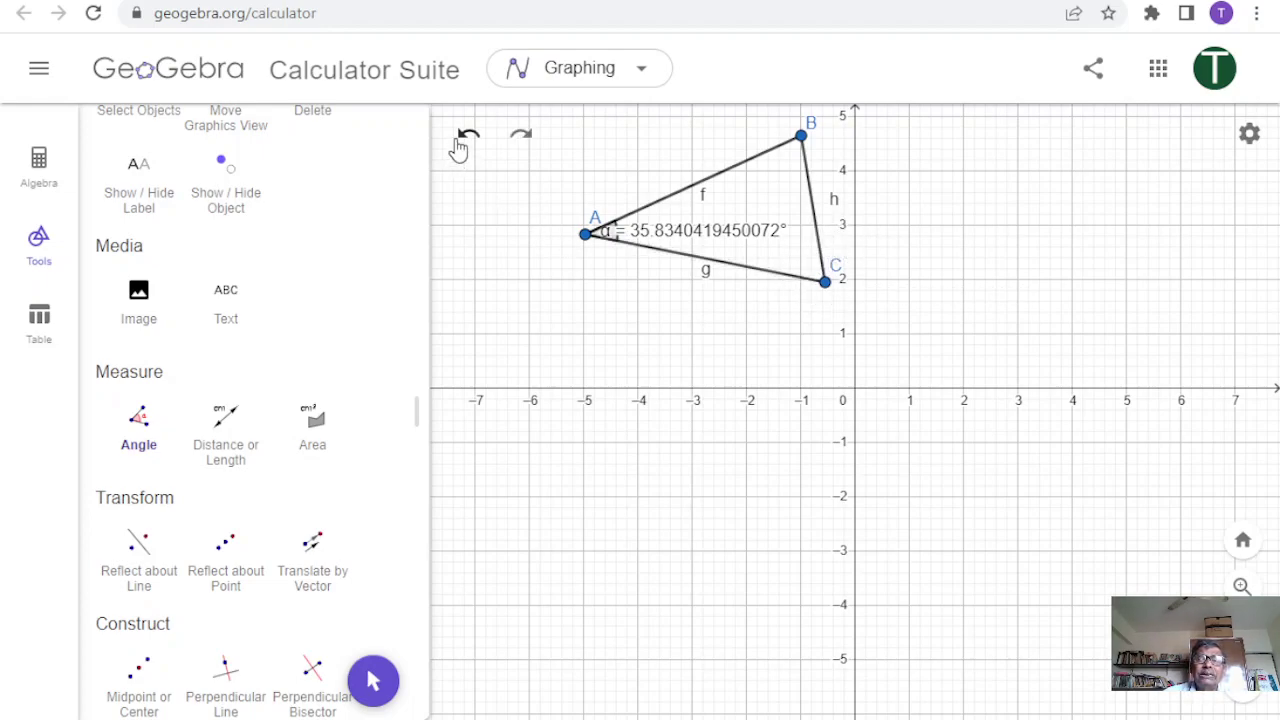
Step: Measure the interior angles at vertex C from segment h to g, and at vertex B from segment f to h
left_click(820, 250)
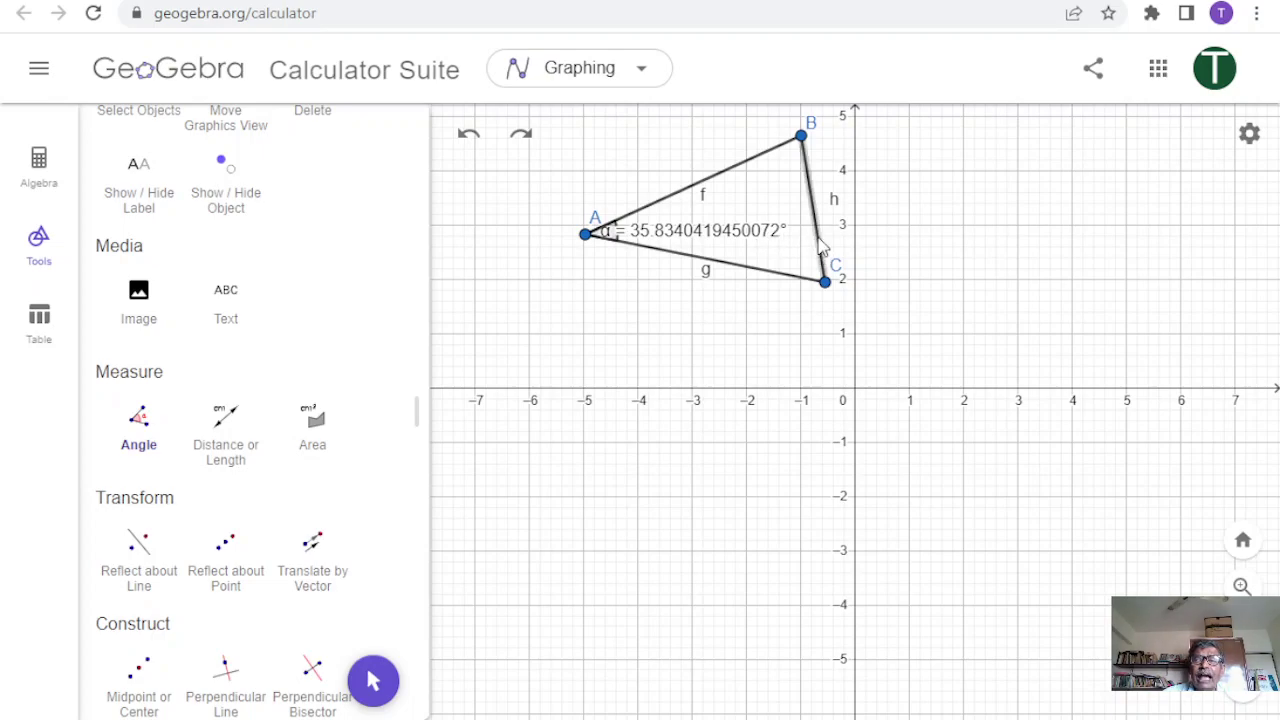
left_click(789, 285)
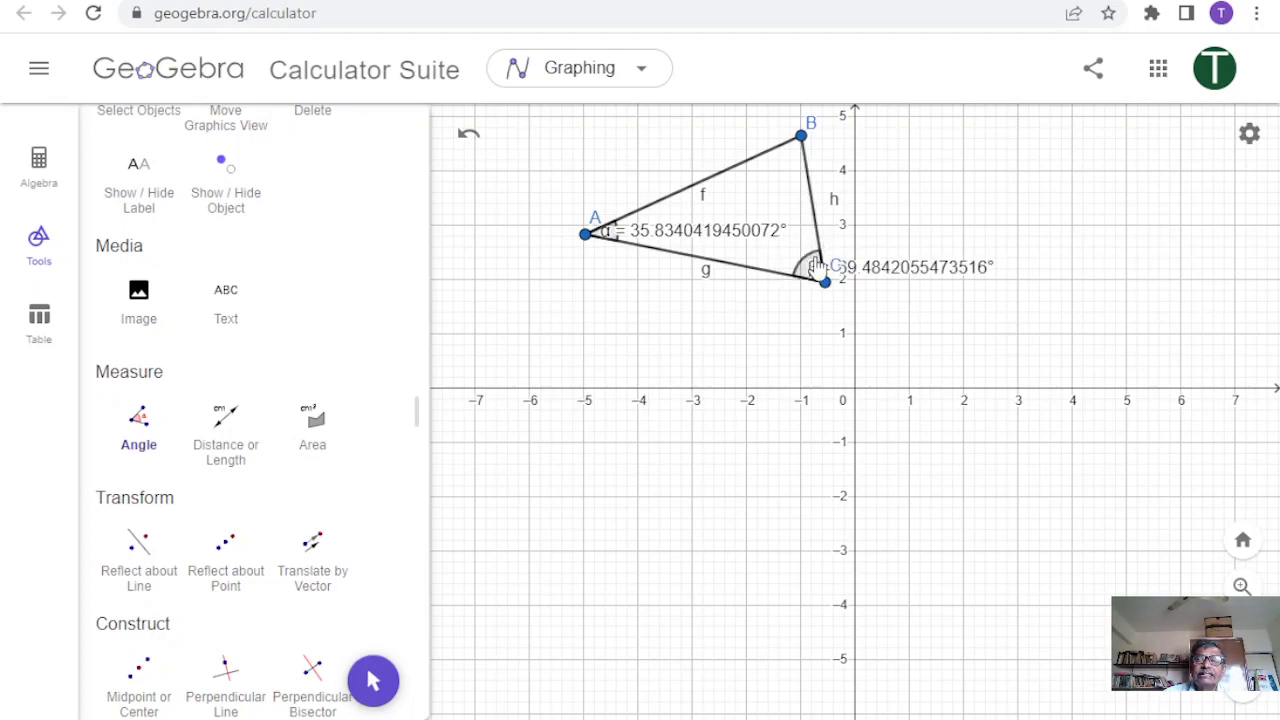
left_click(772, 163)
left_click(810, 183)
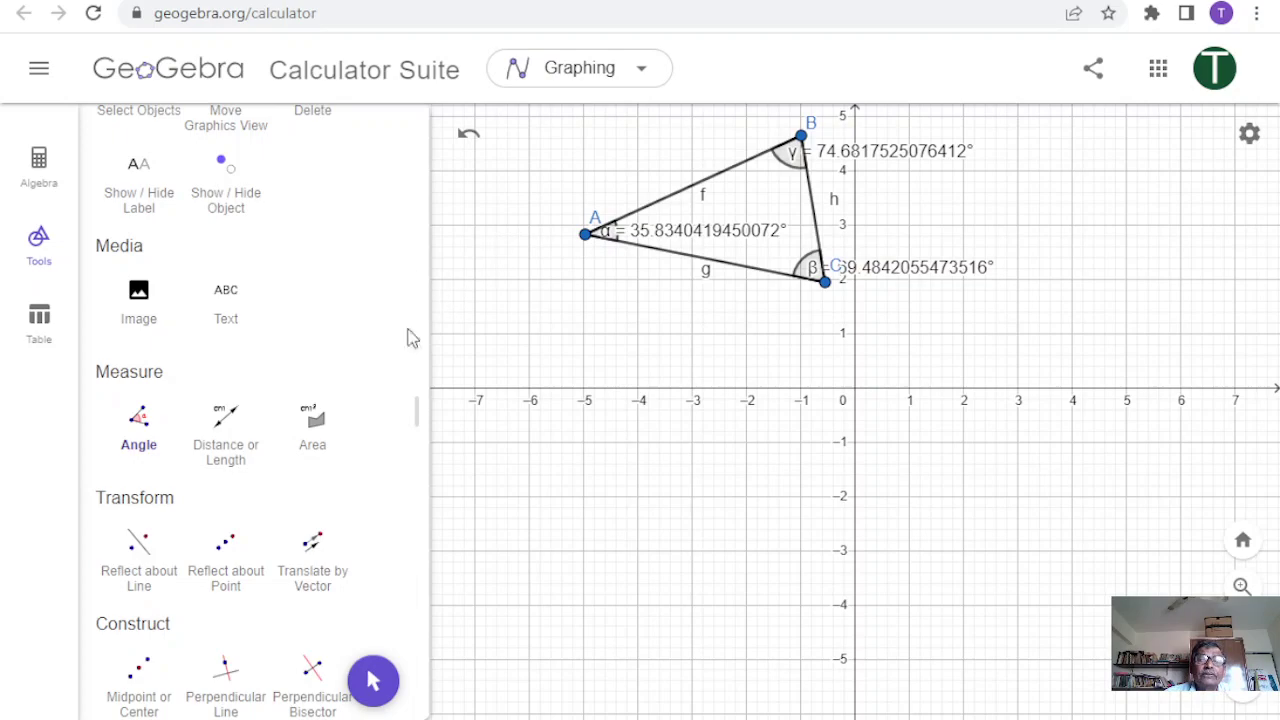
Step: Reshape the triangle by moving vertex A to about (-3.87, 3.46)
left_click_drag(415, 390, 396, 103)
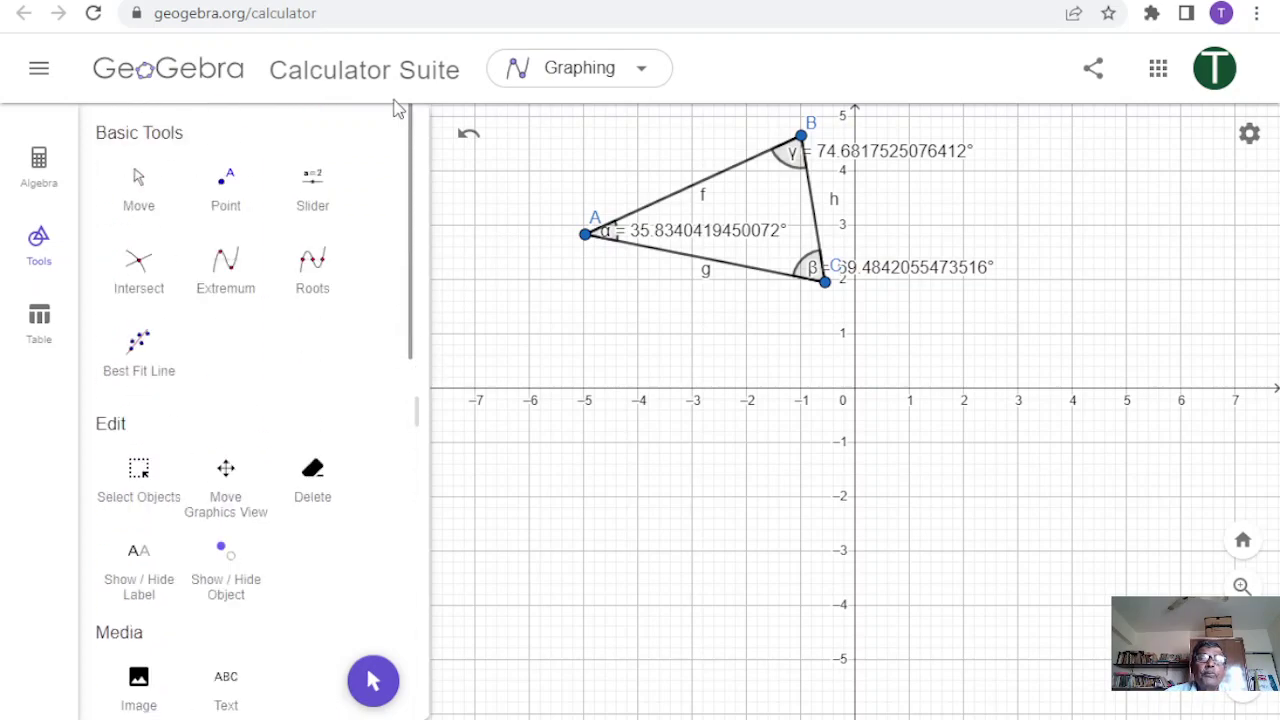
left_click(138, 180)
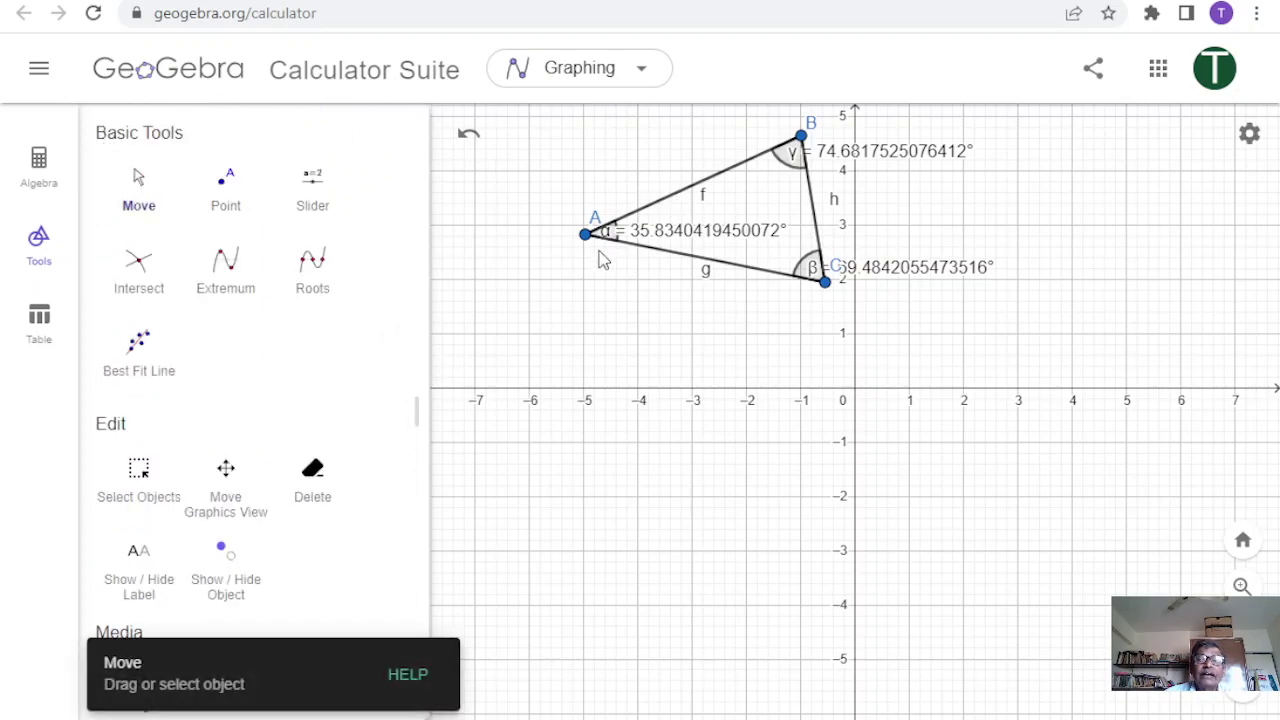
left_click_drag(585, 234, 648, 206)
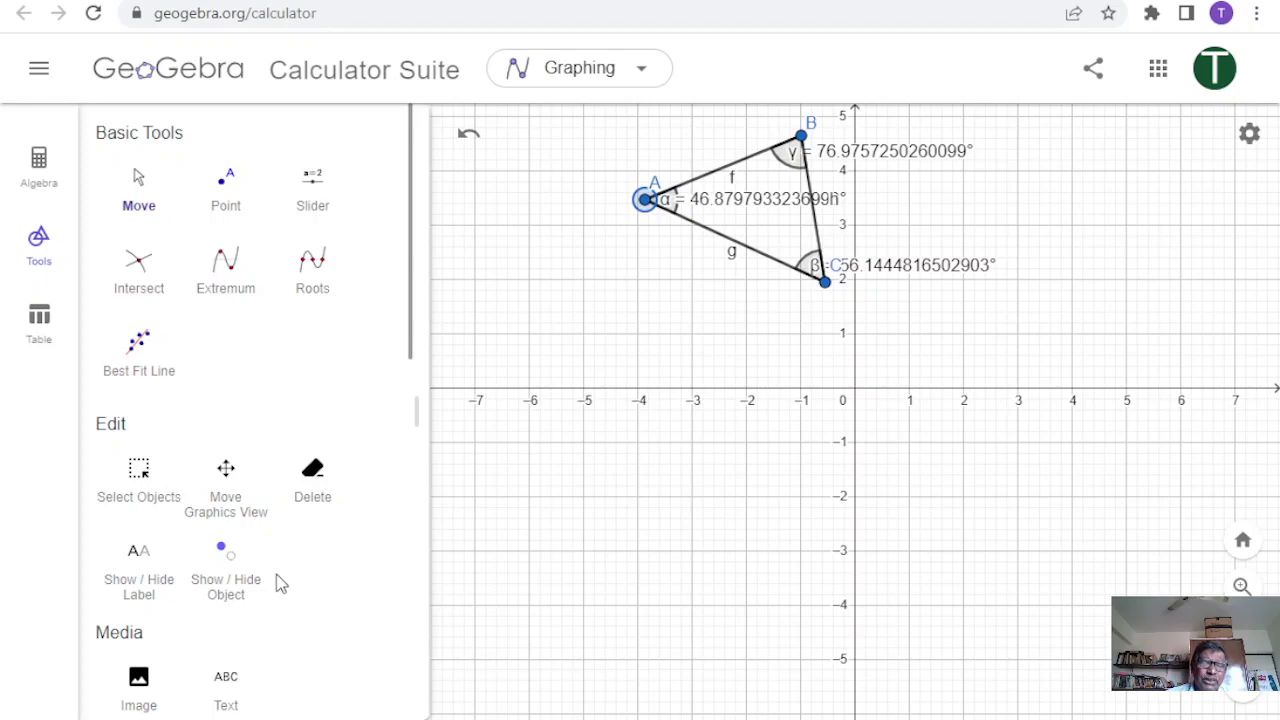
Step: Create the intersection point of segments g and f at vertex A with the Intersect tool
scroll(405, 377, "down", 1)
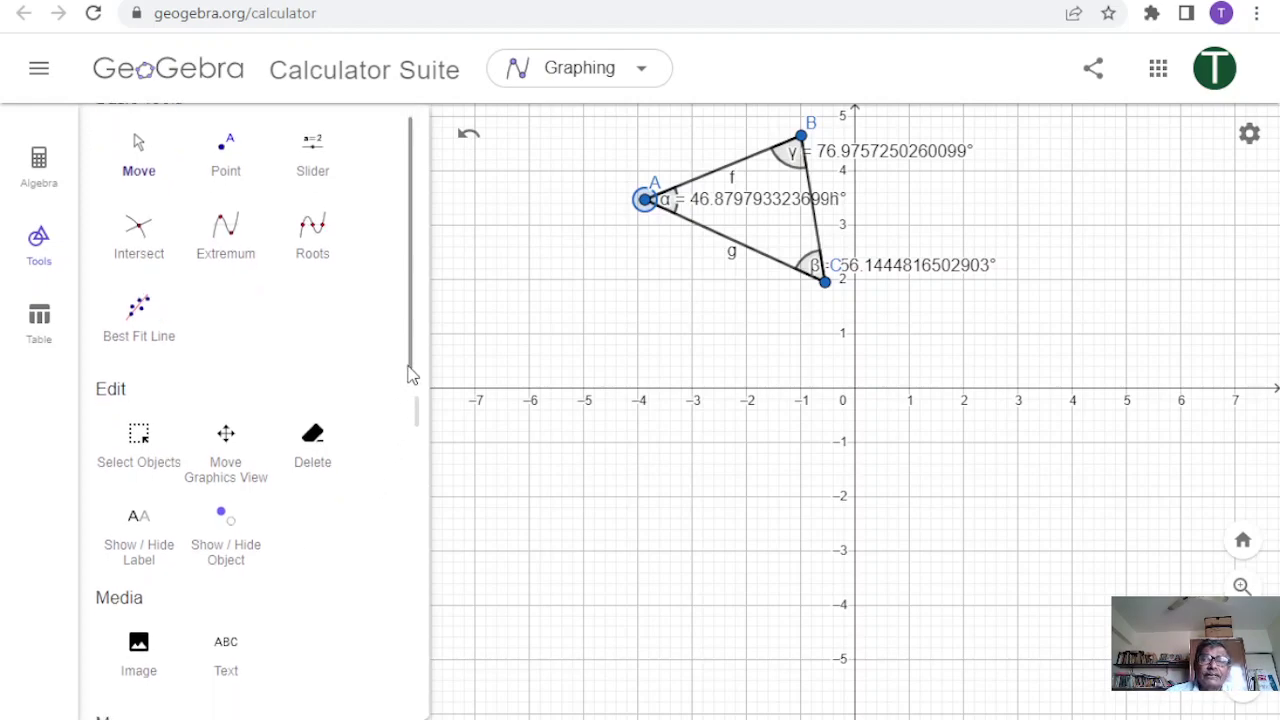
scroll(410, 375, "up", 1)
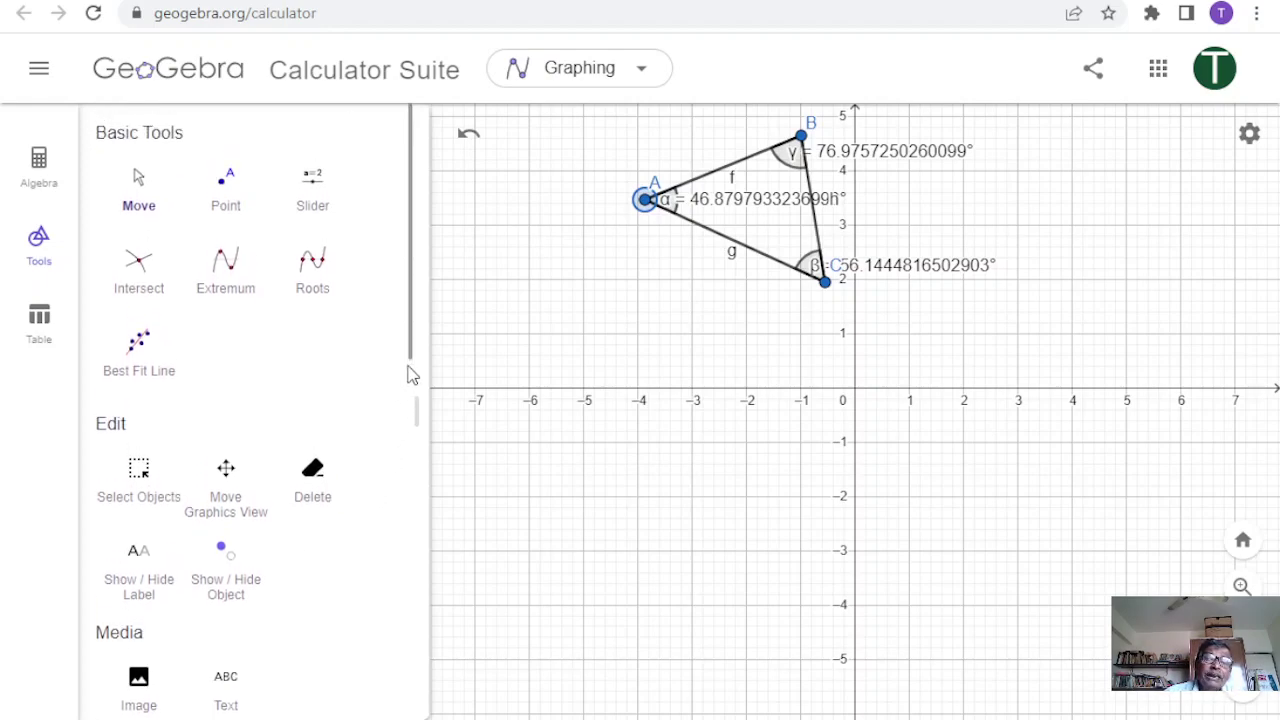
scroll(410, 360, "down", 1)
left_click_drag(413, 335, 400, 307)
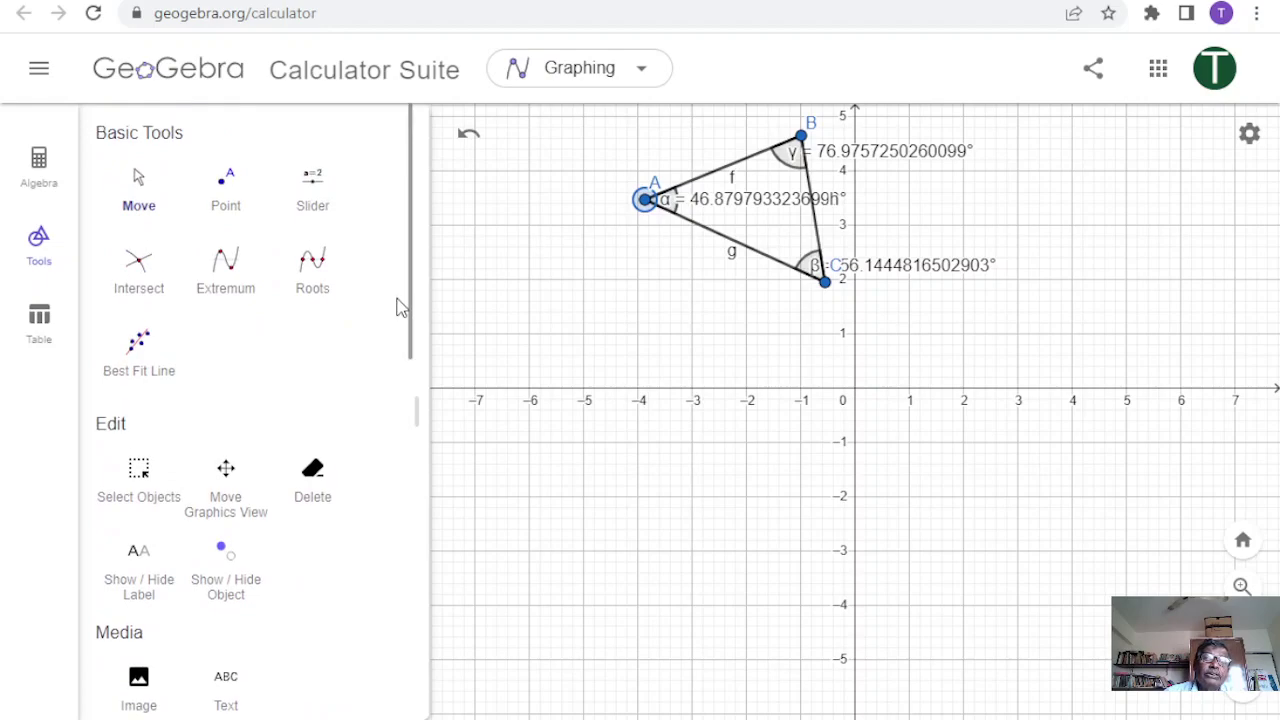
left_click(158, 290)
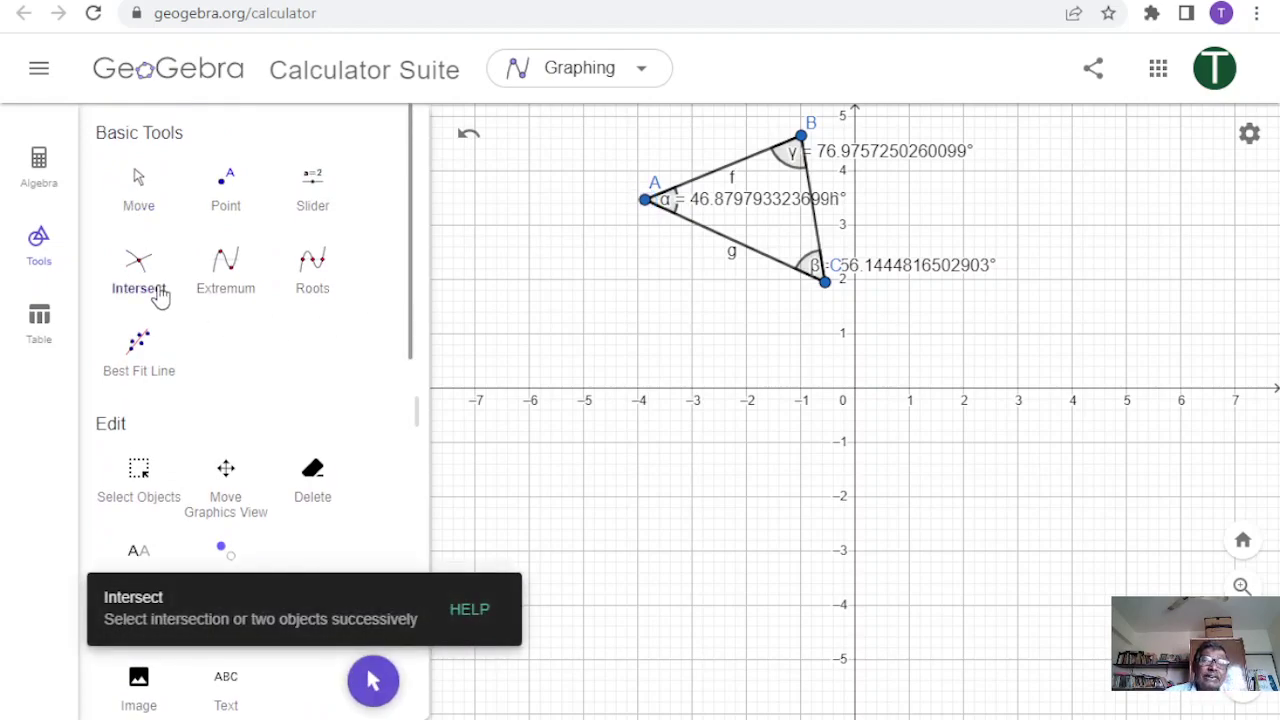
left_click(130, 277)
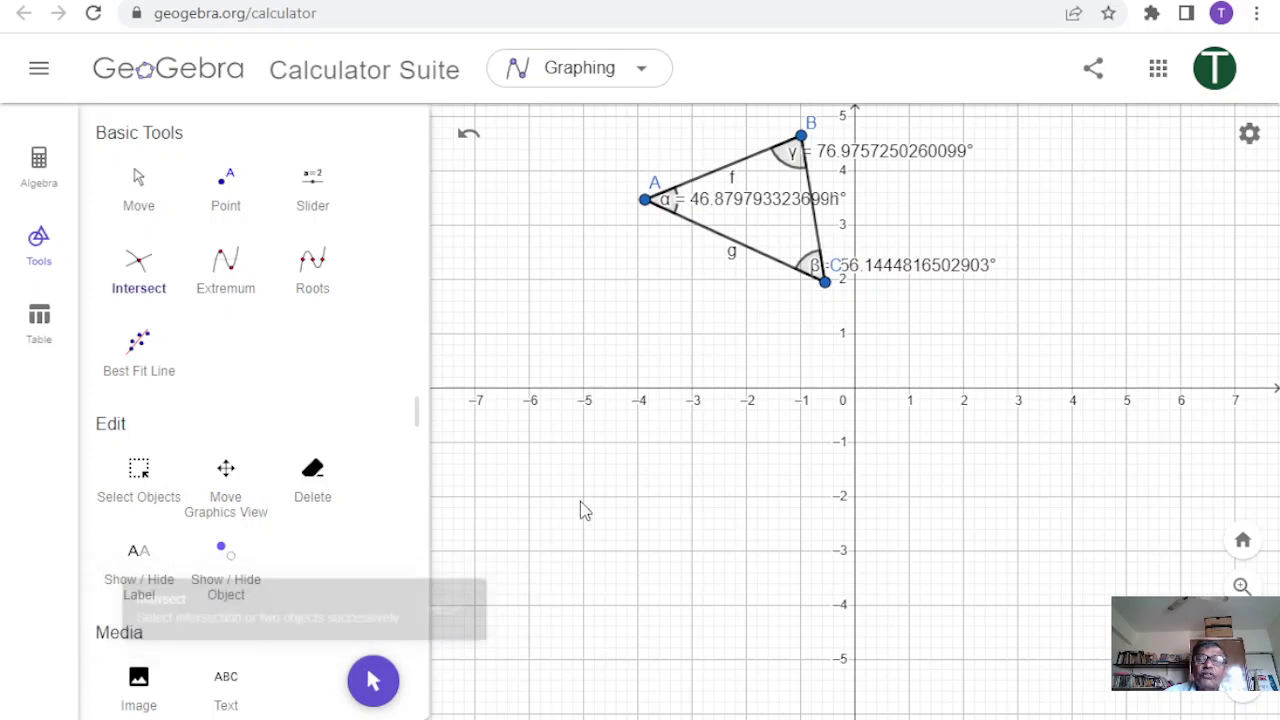
left_click(712, 236)
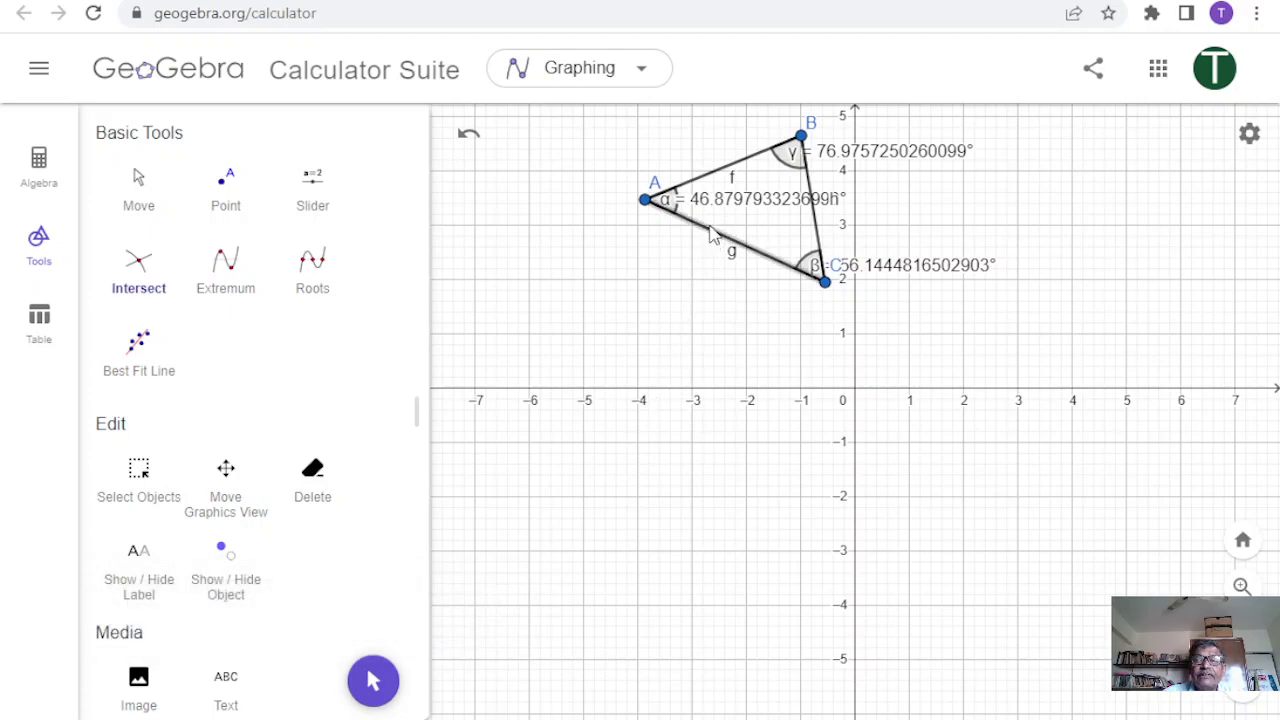
left_click(712, 185)
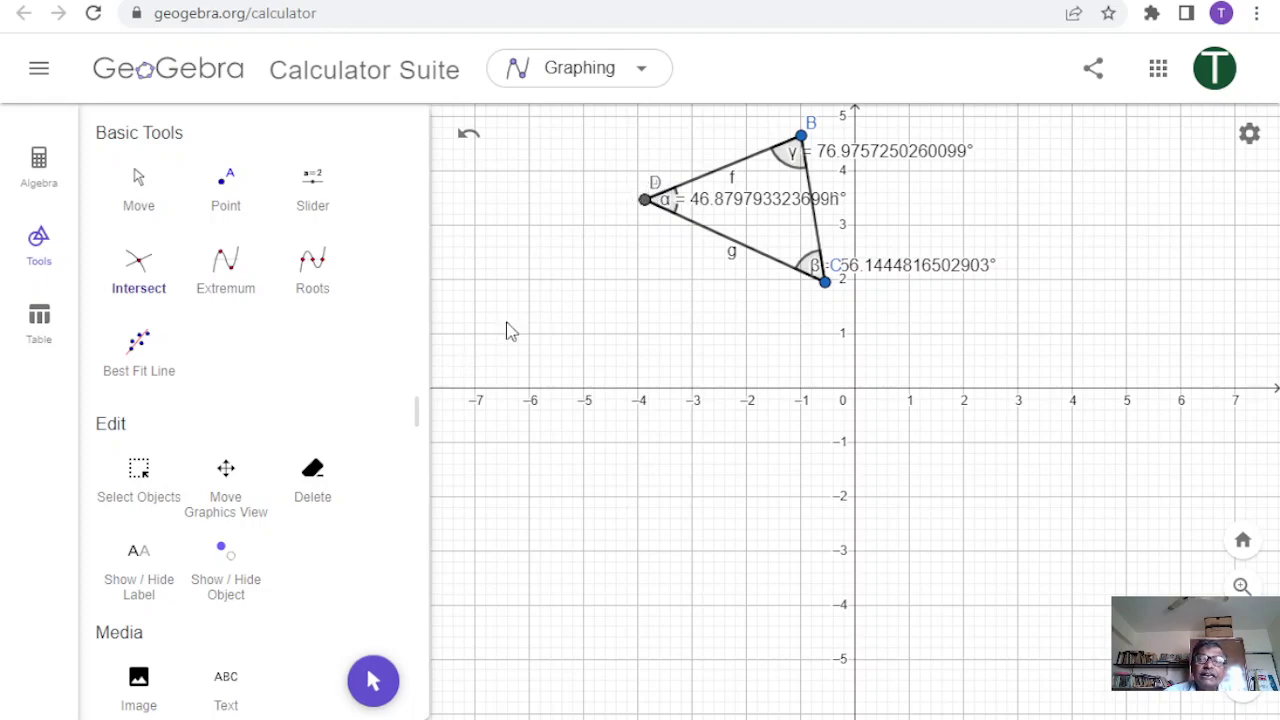
Step: Review the construction's objects in the Algebra view, and move the label of point A clear of the label of D
left_click(40, 170)
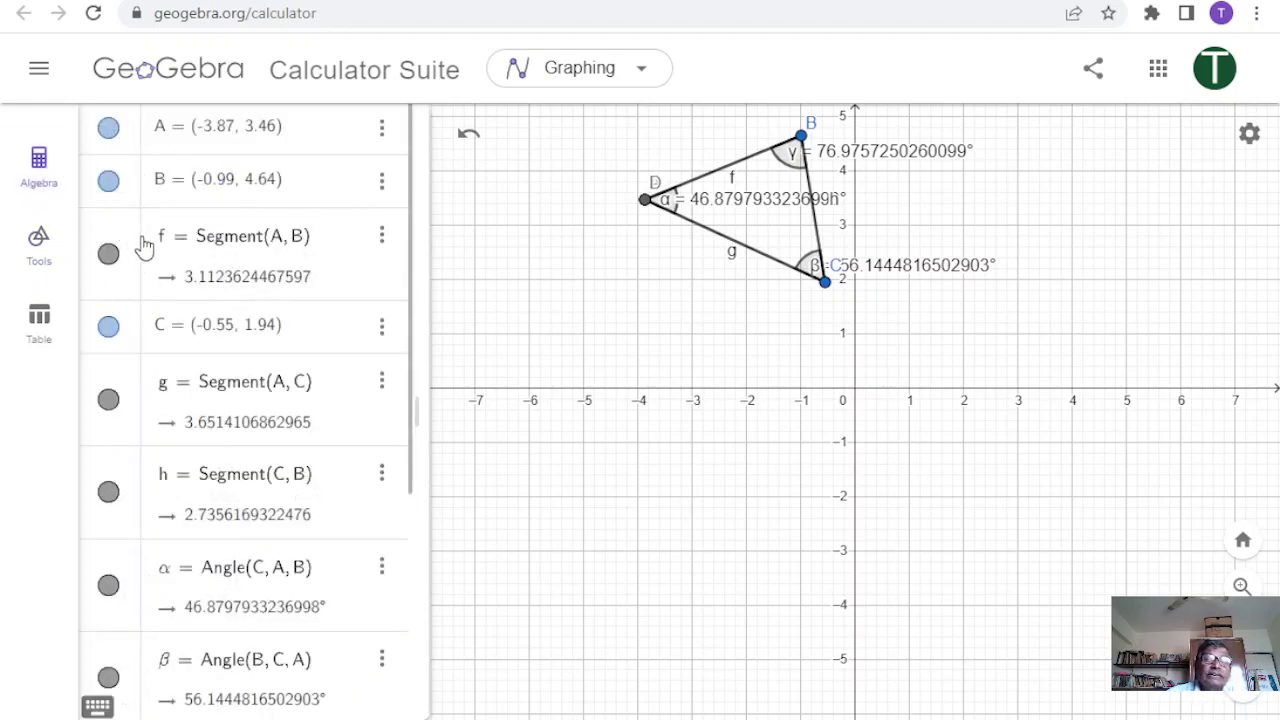
scroll(315, 400, "down", 2)
scroll(315, 400, "down", 3)
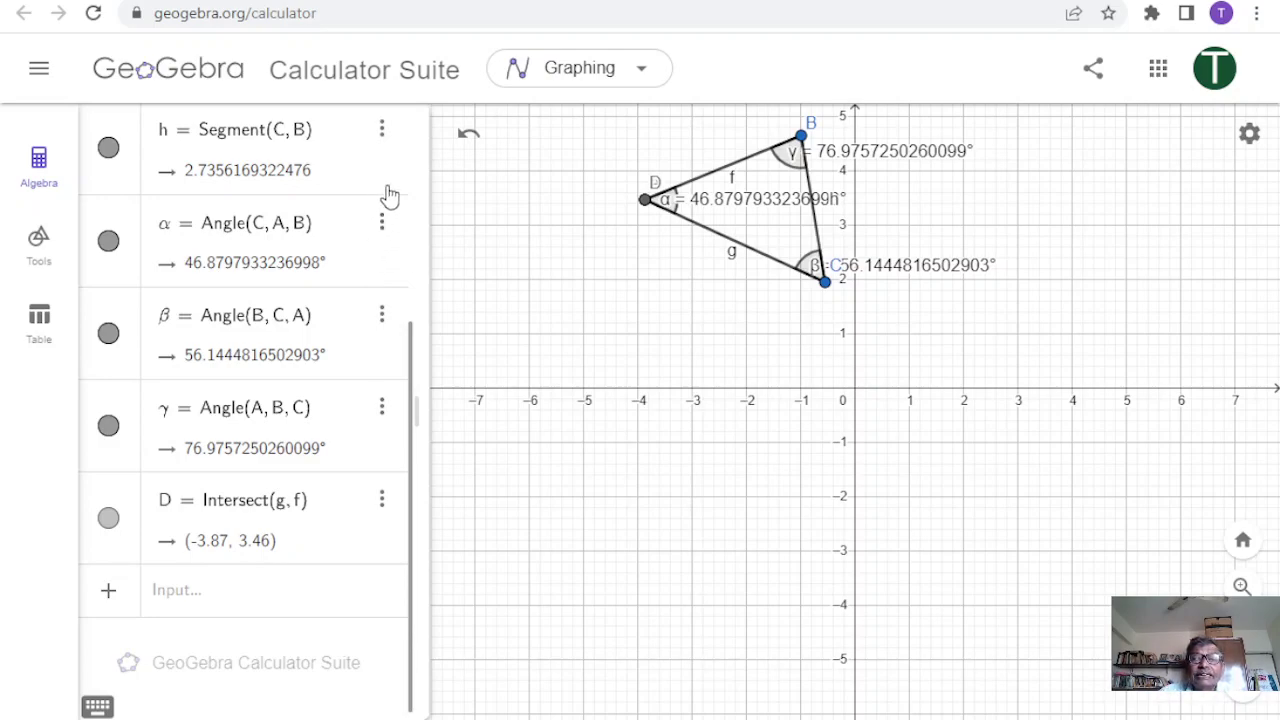
left_click_drag(652, 185, 626, 210)
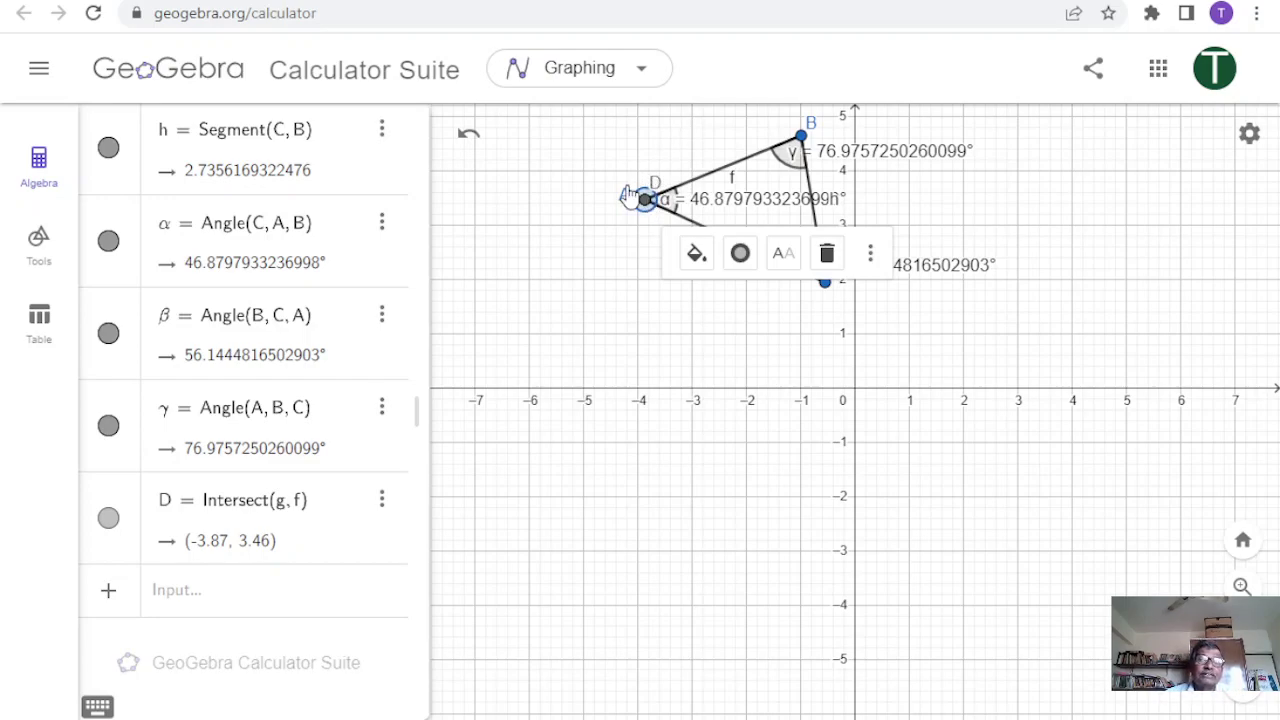
Step: Browse the basic drawing tools and expand the collection to show the additional tools
left_click(48, 258)
scroll(390, 341, "down", 5)
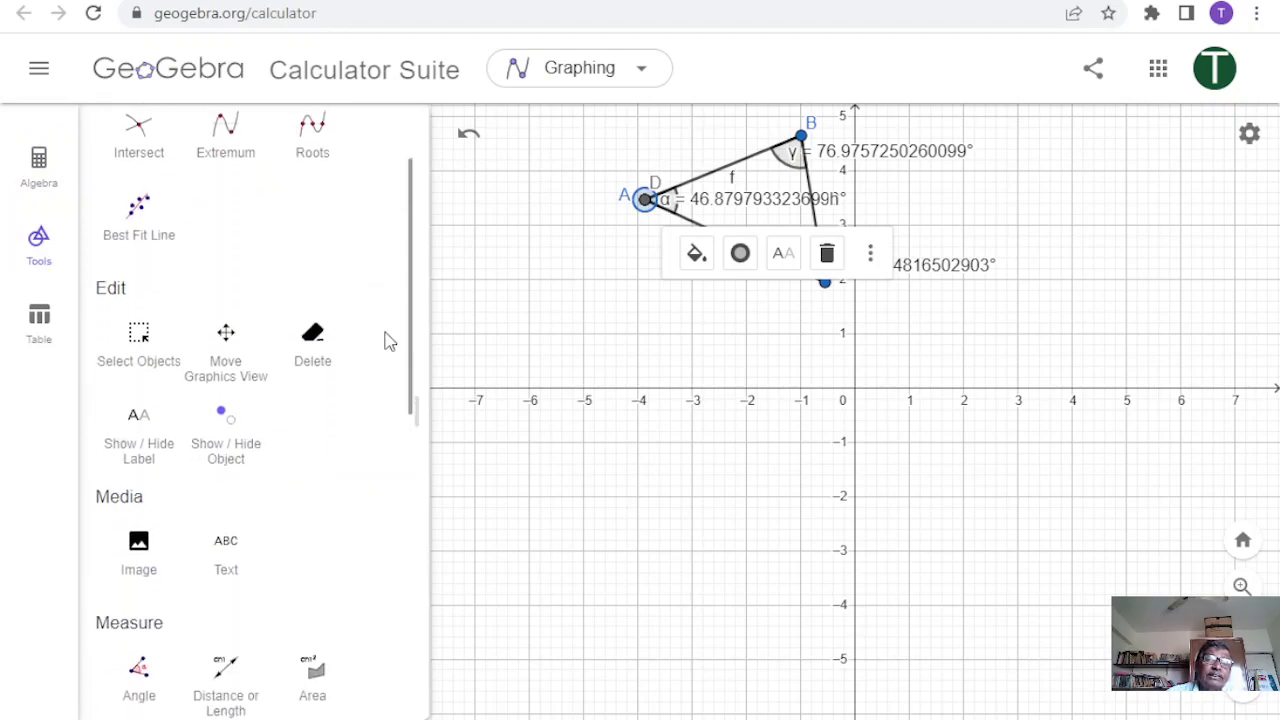
scroll(390, 341, "down", 3)
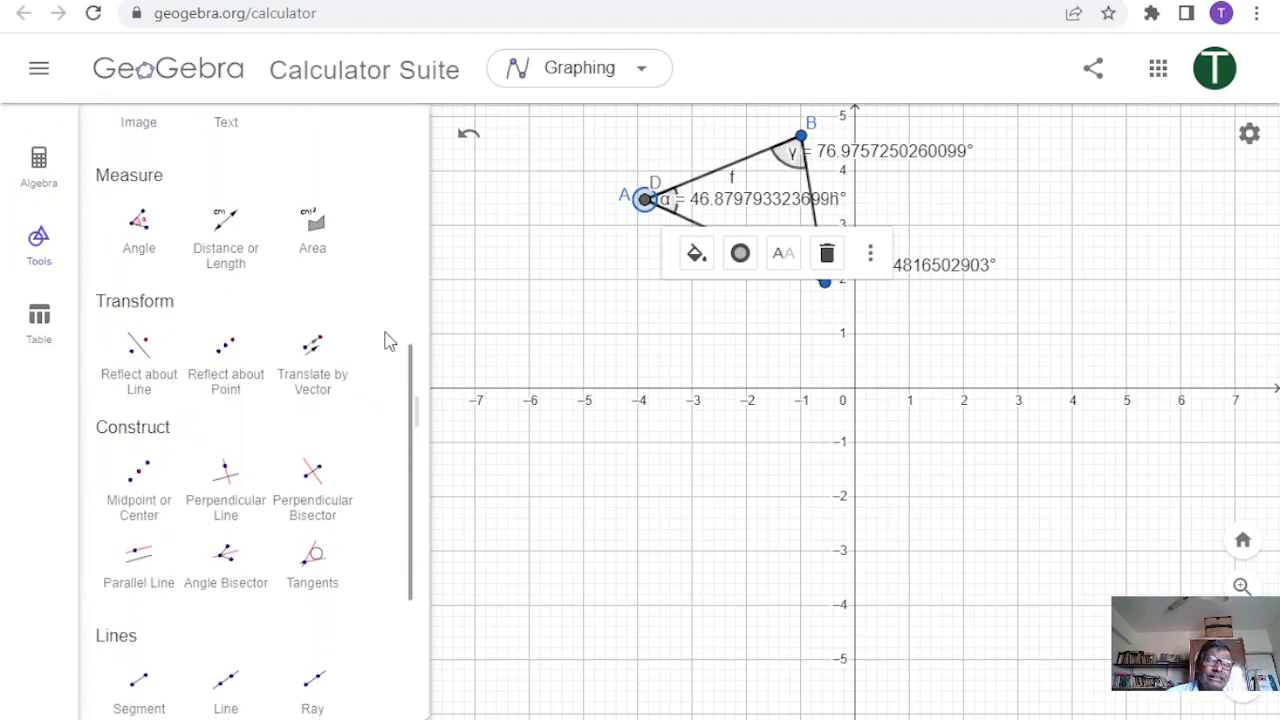
scroll(269, 466, "down", 2)
scroll(270, 466, "down", 1)
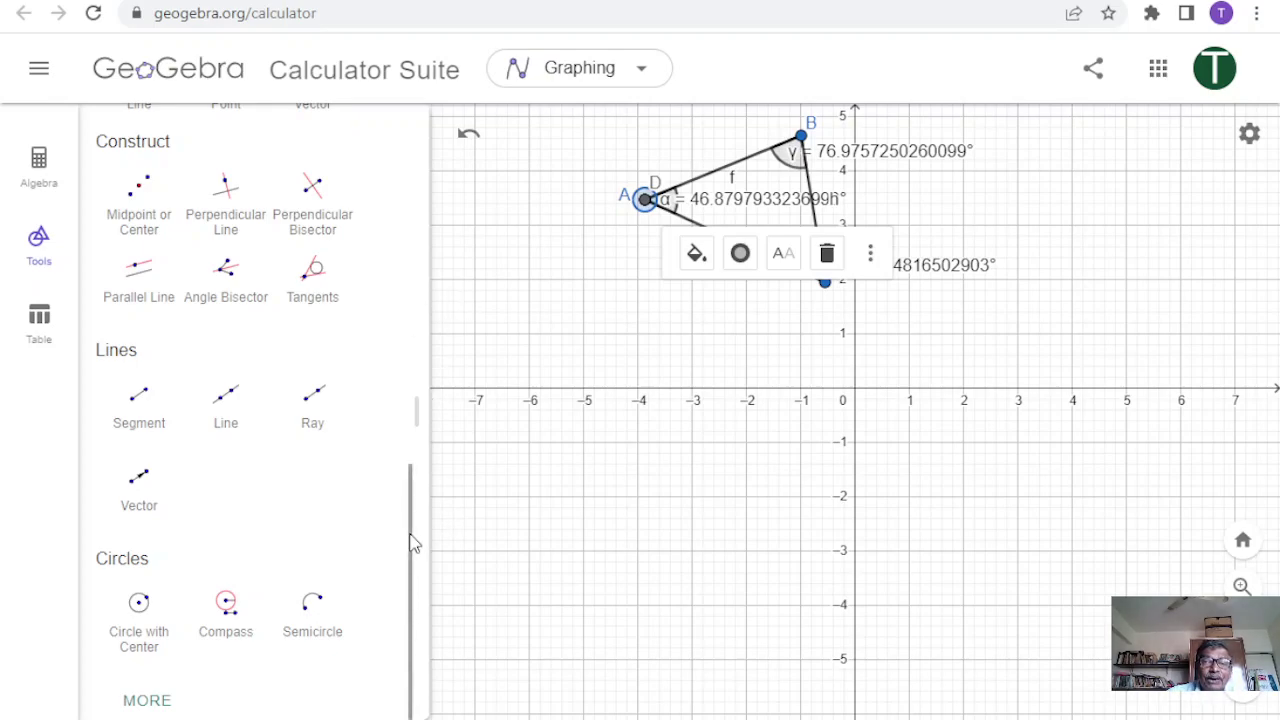
left_click(165, 703)
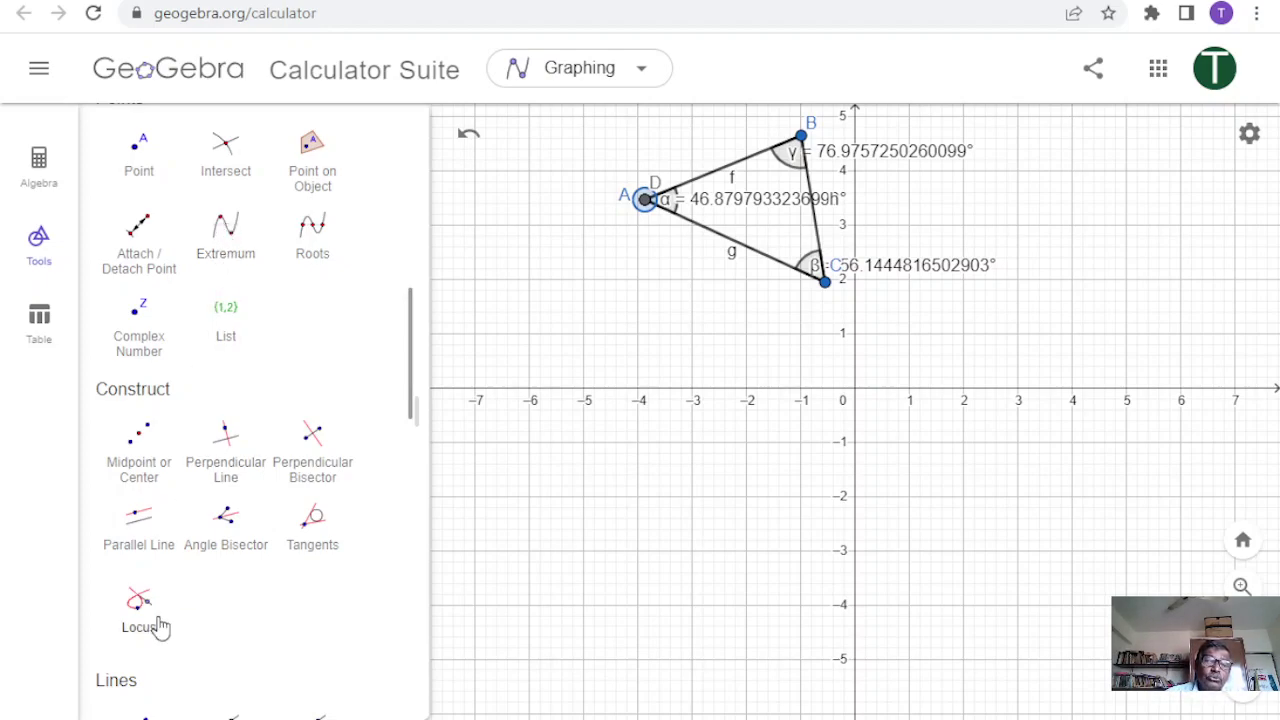
Step: Clear the entire triangle construction without saving it
left_click(50, 70)
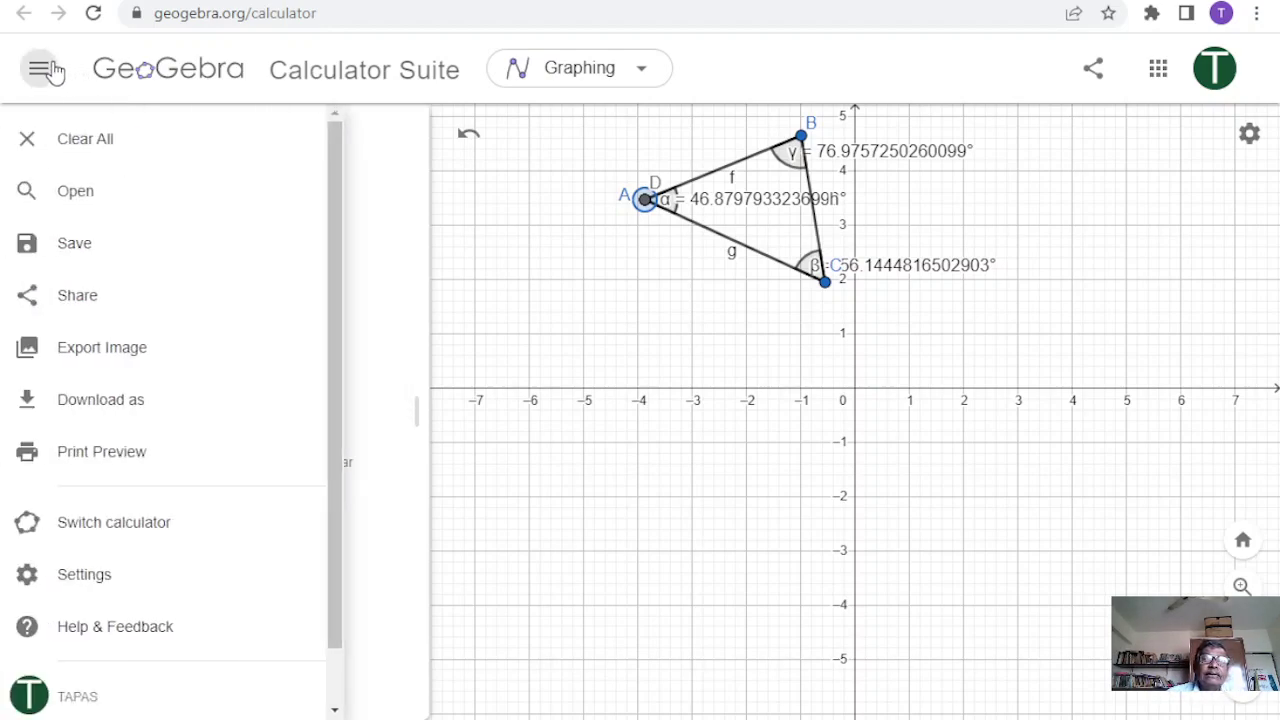
left_click(163, 137)
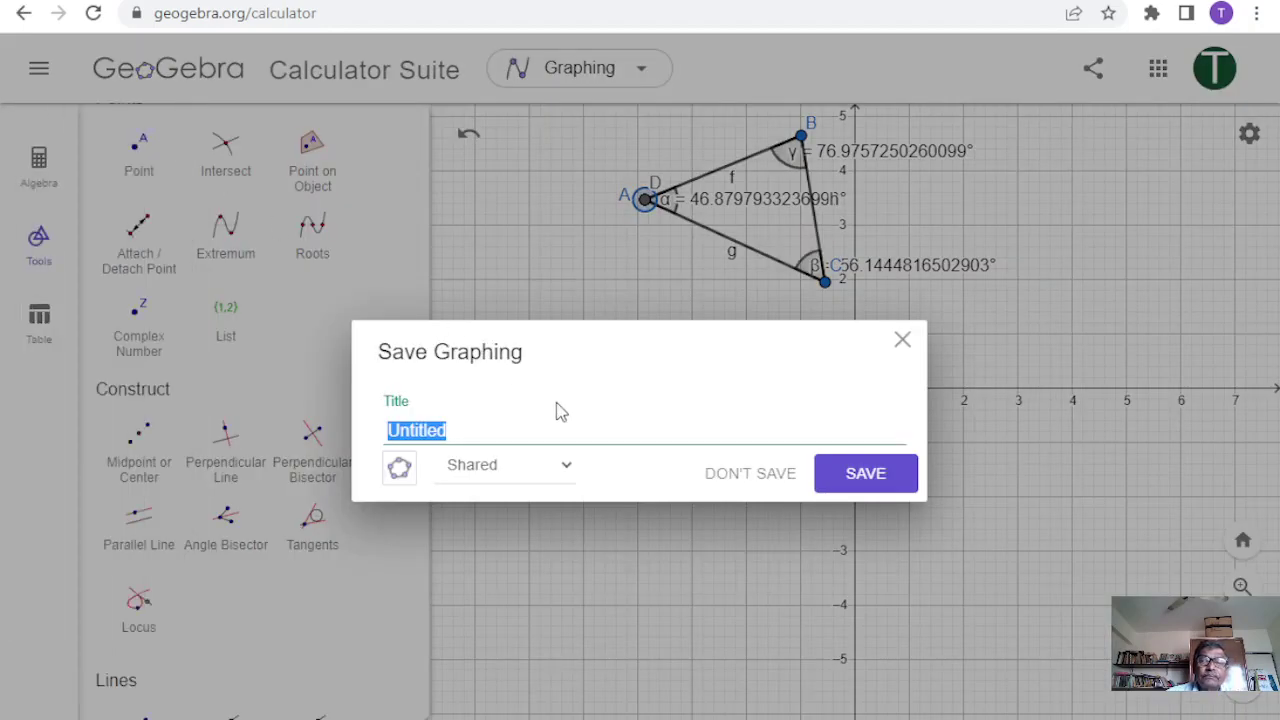
left_click(767, 476)
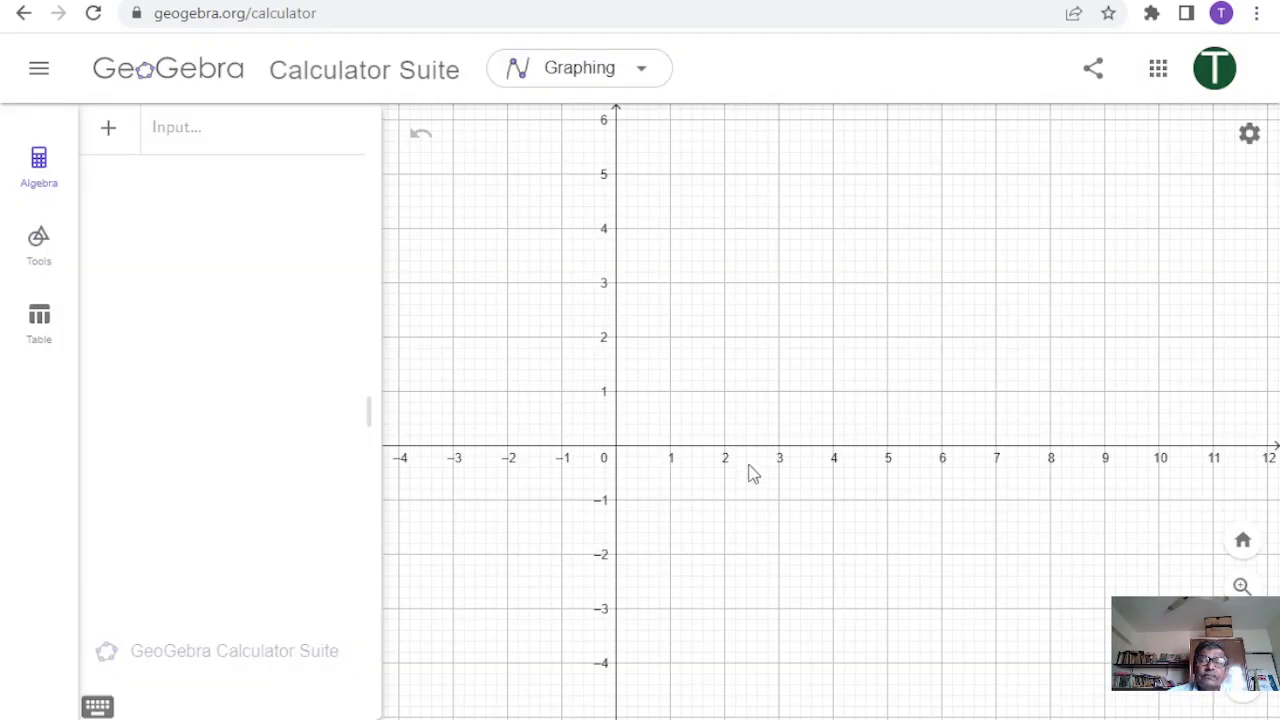
Step: Draw a freehand looped Pen stroke from about (-3.7, 2) to about (-2.5, 2.7) on the empty graph
left_click_drag(669, 400, 862, 297)
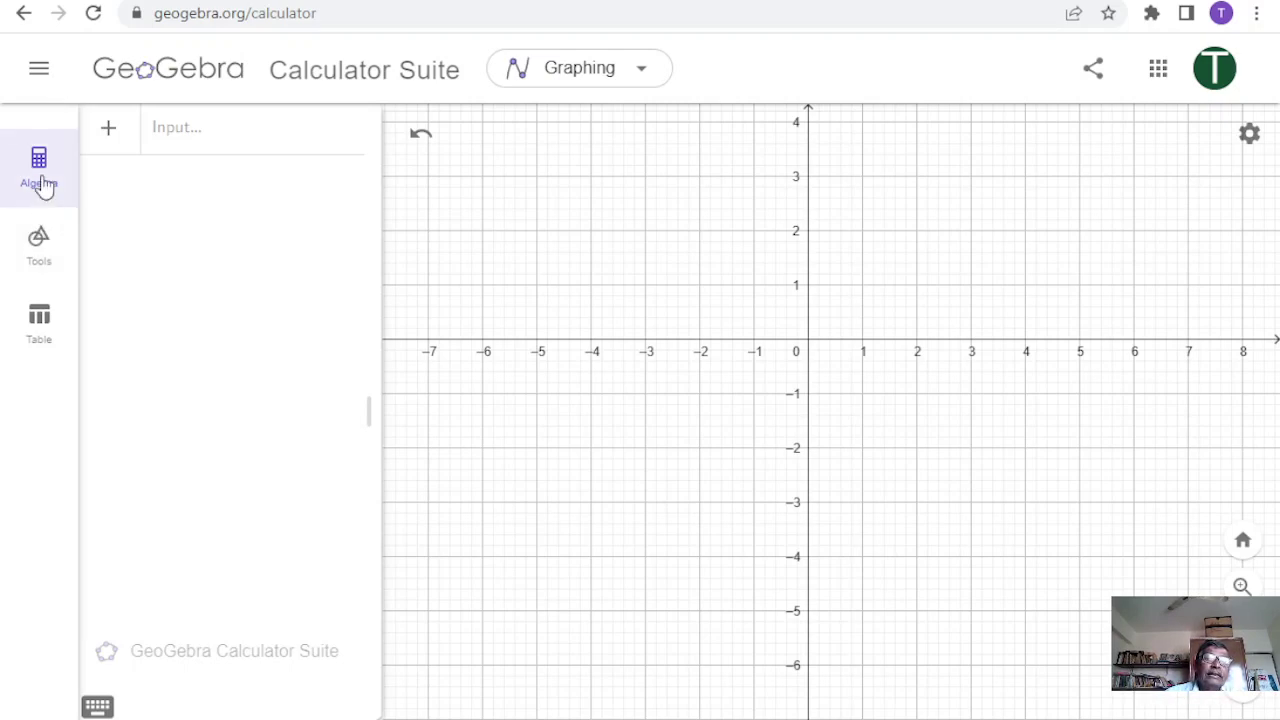
left_click(40, 242)
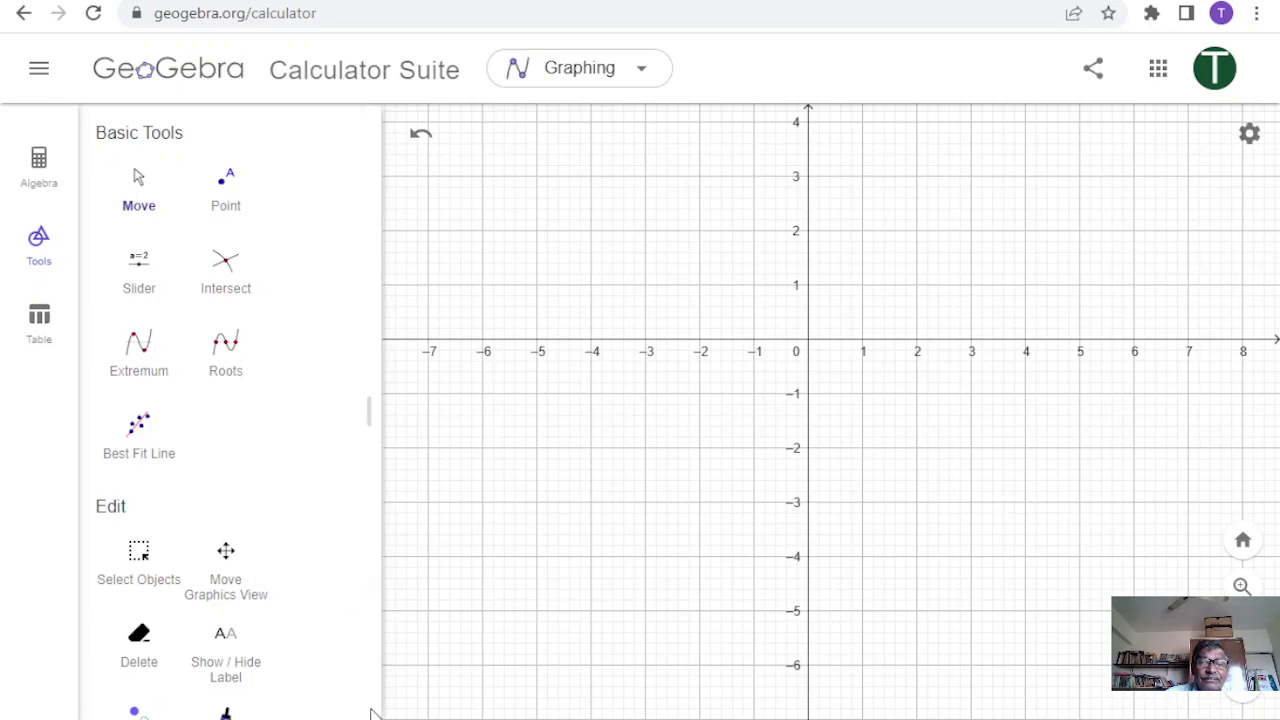
scroll(362, 700, "down", 5)
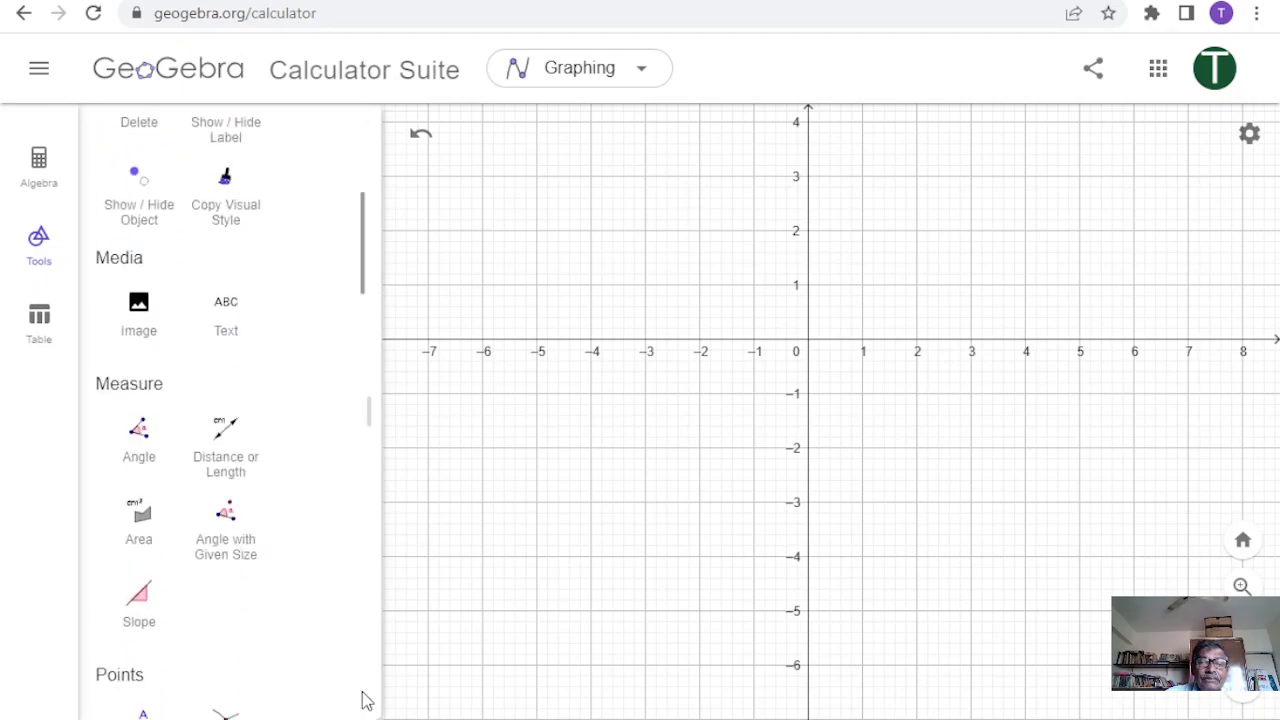
scroll(362, 700, "down", 10)
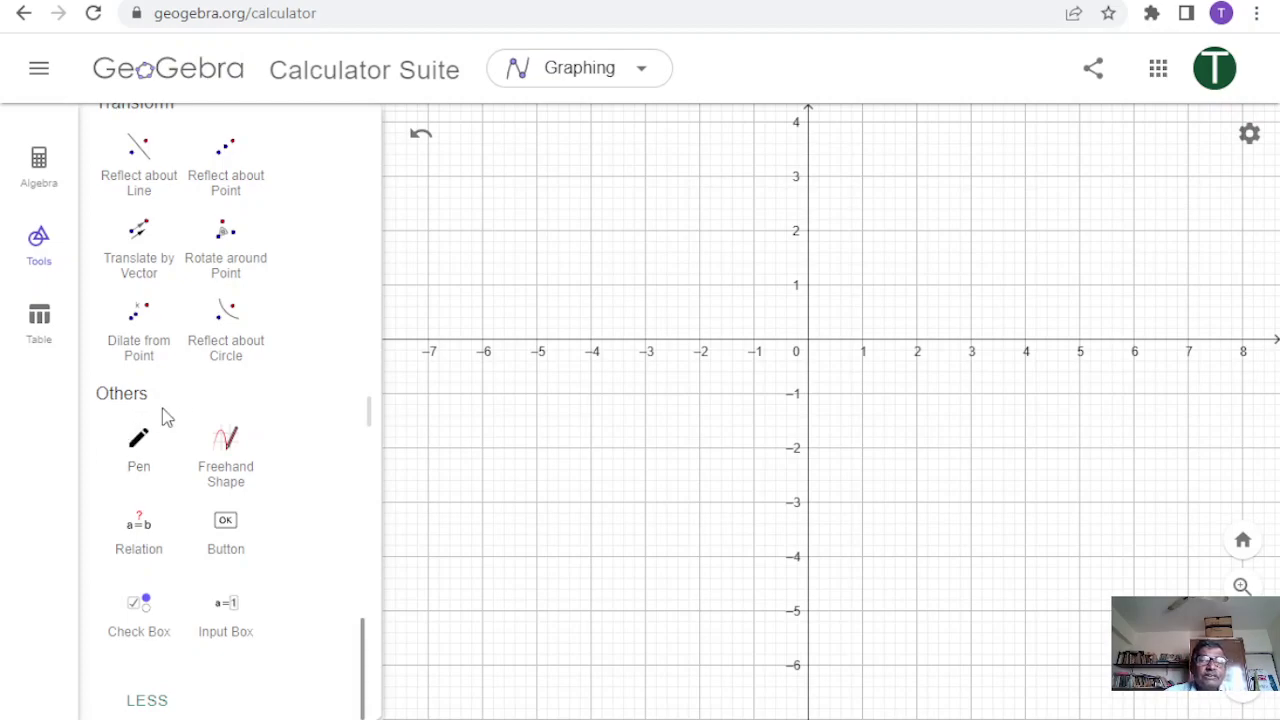
left_click(150, 465)
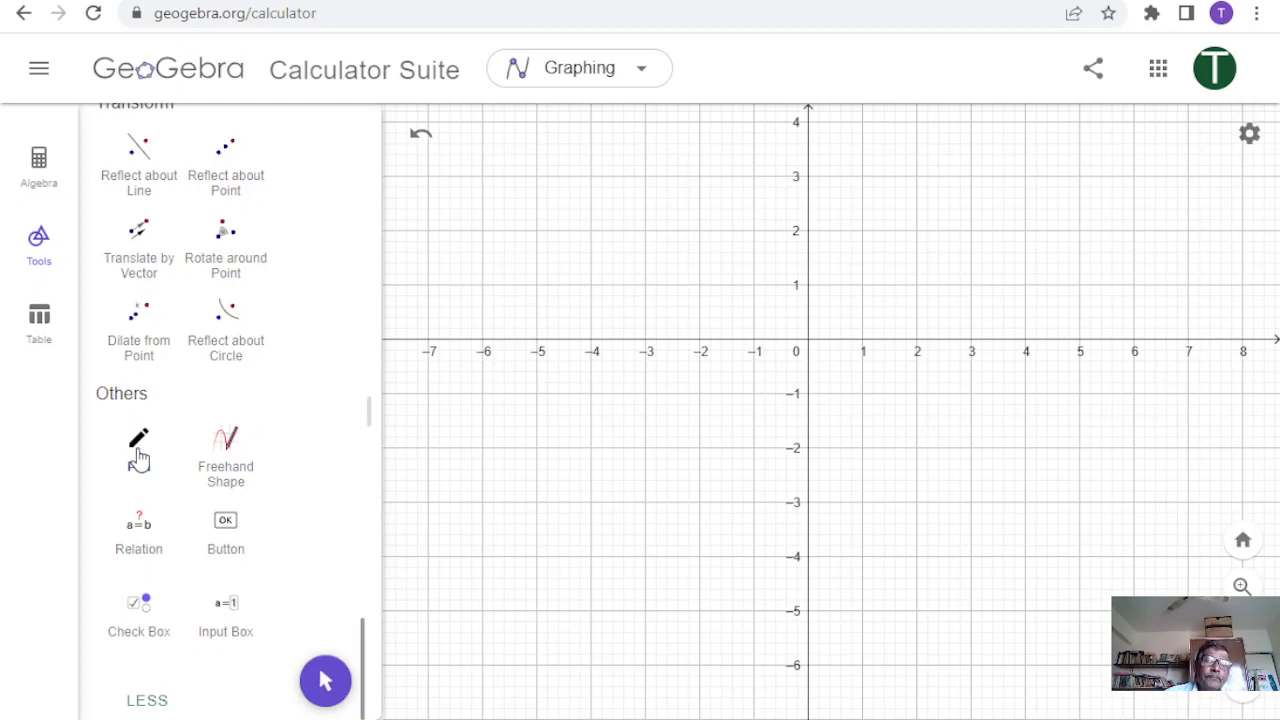
left_click(139, 458)
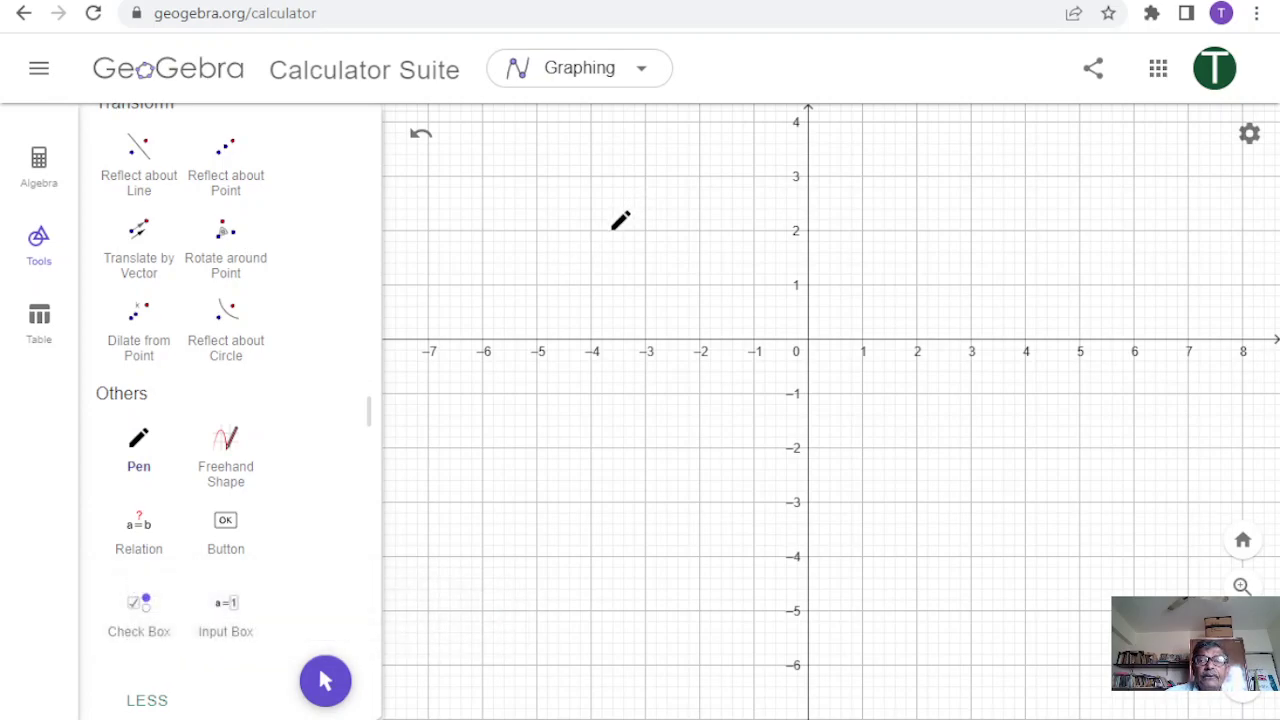
mouse_move(608, 231)
left_mouse_down()
mouse_move(598, 202)
mouse_move(624, 190)
mouse_move(640, 192)
mouse_move(647, 216)
mouse_move(624, 180)
mouse_move(674, 192)
left_mouse_up()
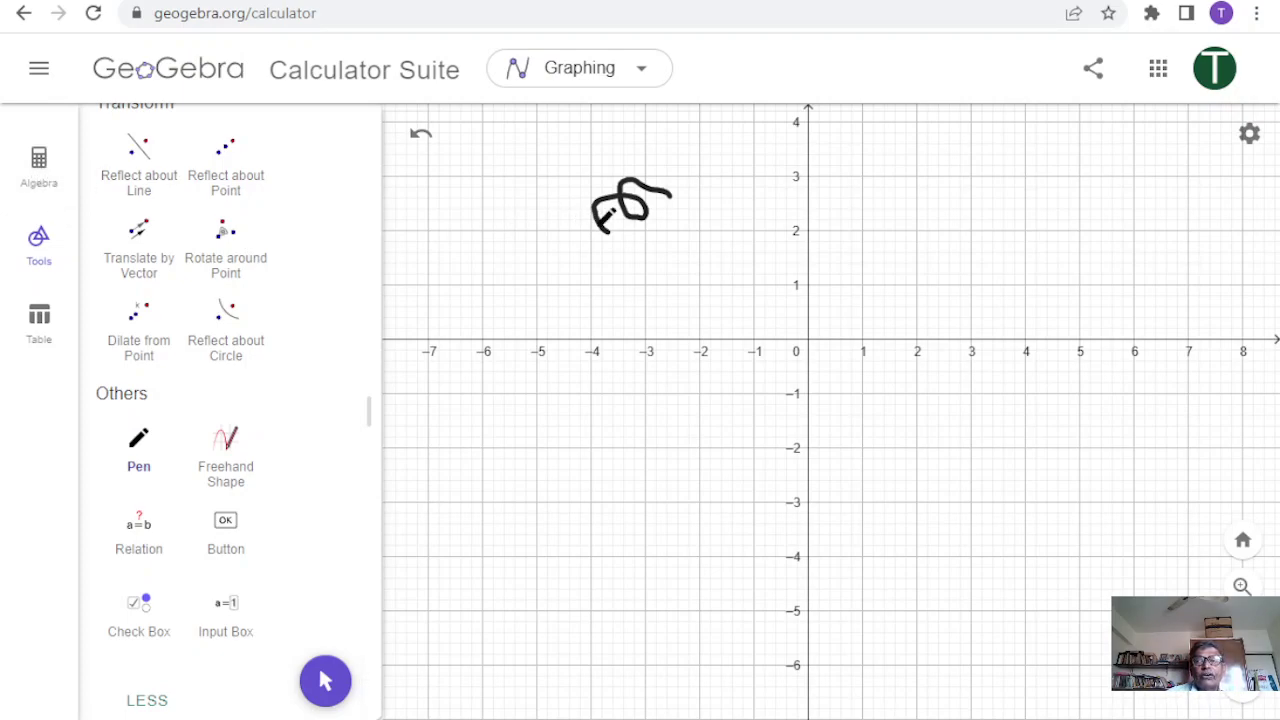
Step: Display the Algebra view and hide the pen stroke on the graph
left_click(52, 174)
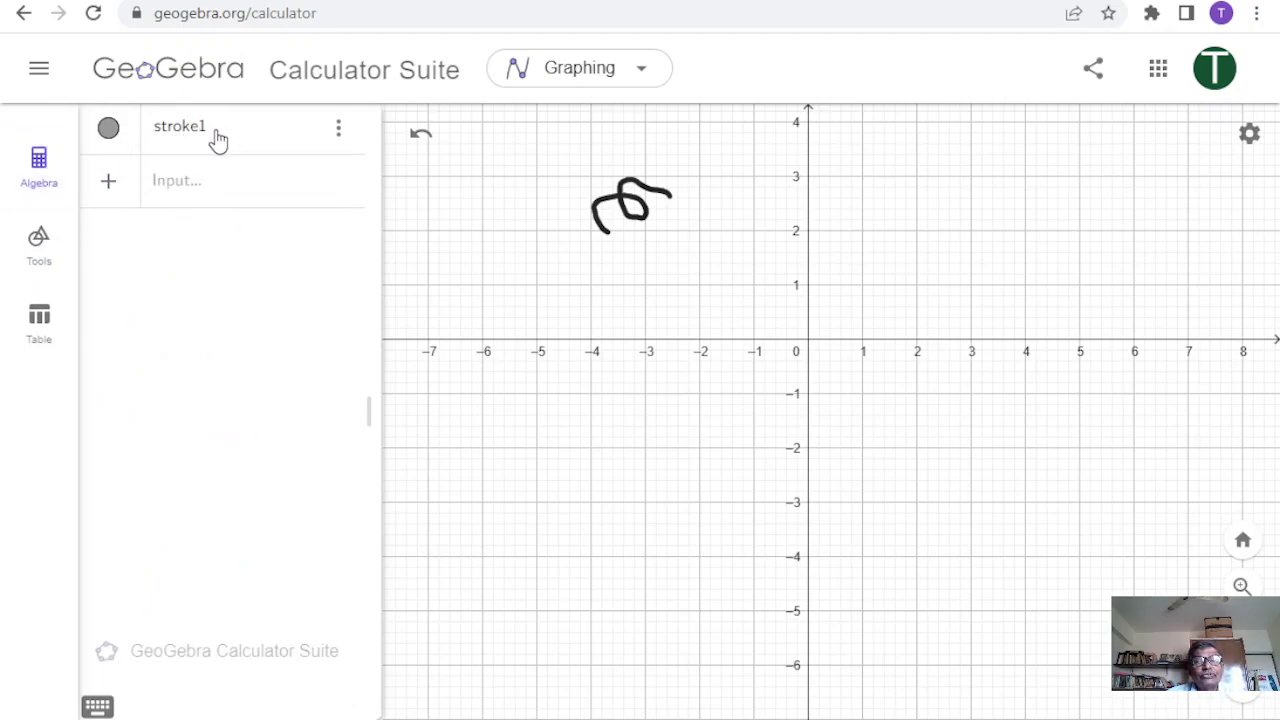
left_click(108, 128)
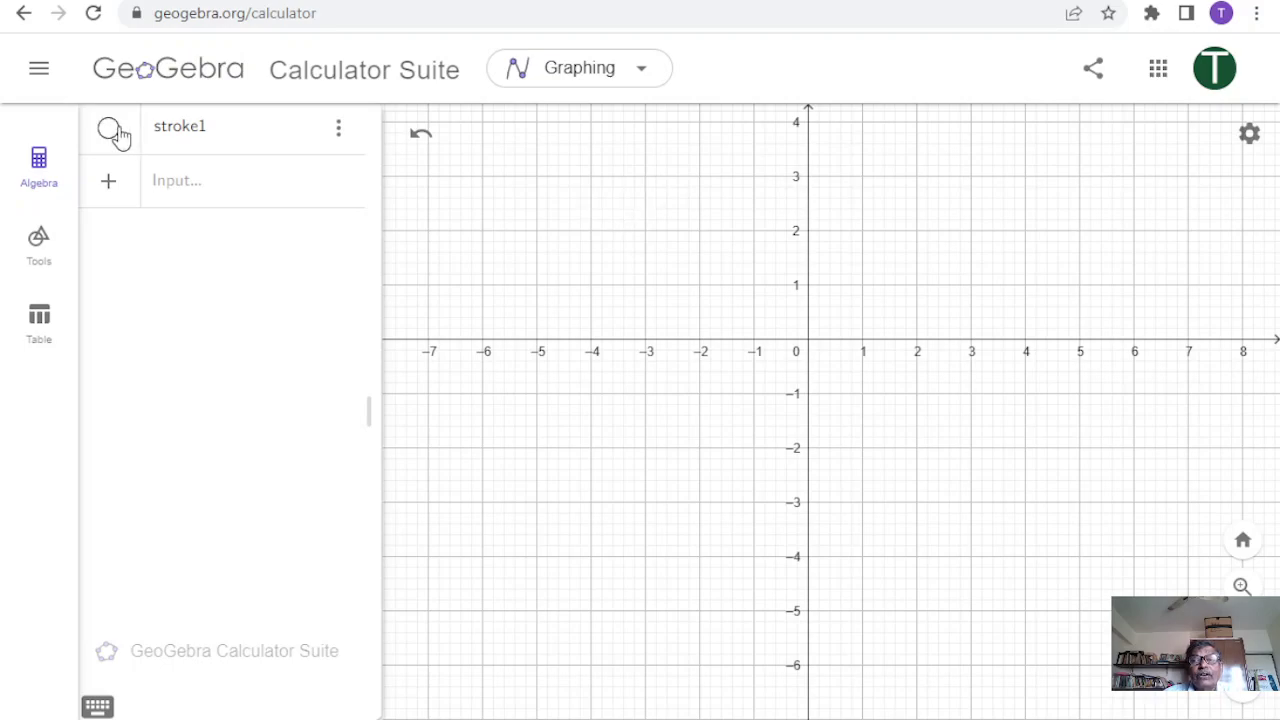
Step: Show the hidden pen stroke and draw a second looped Pen stroke spanning about (-2, 1) to (-1, 2)
left_click(108, 128)
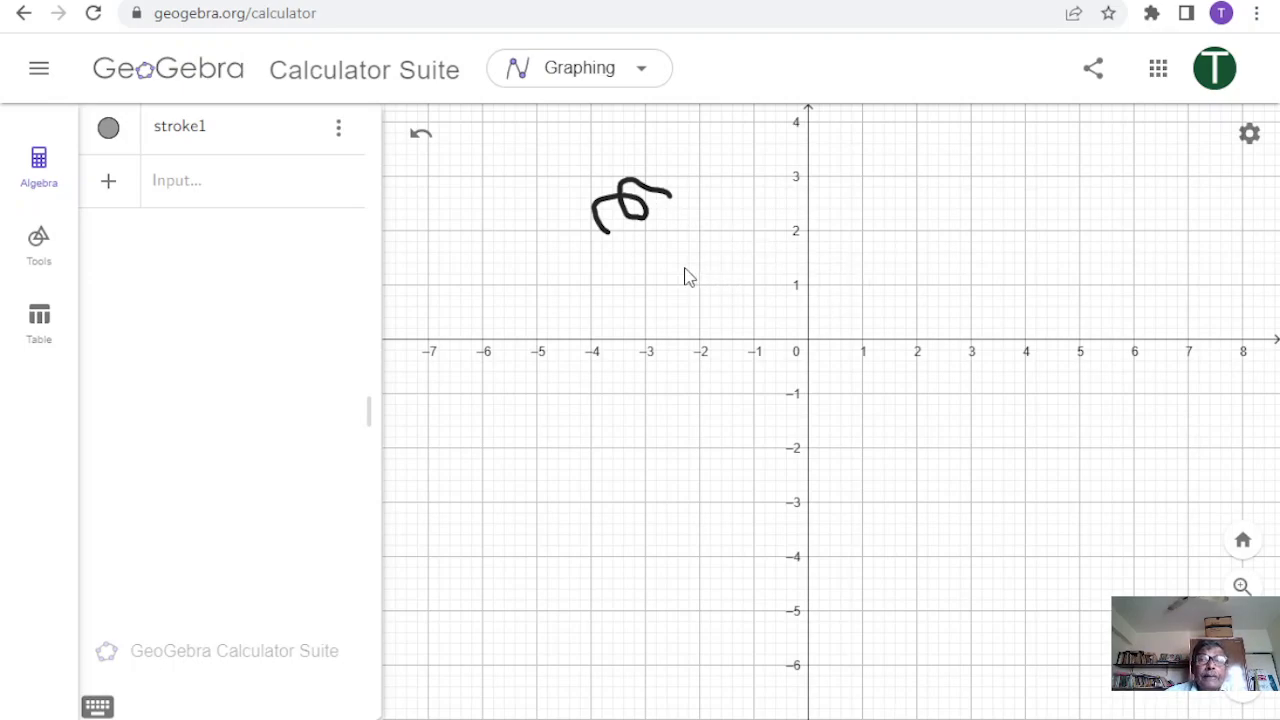
left_click(40, 245)
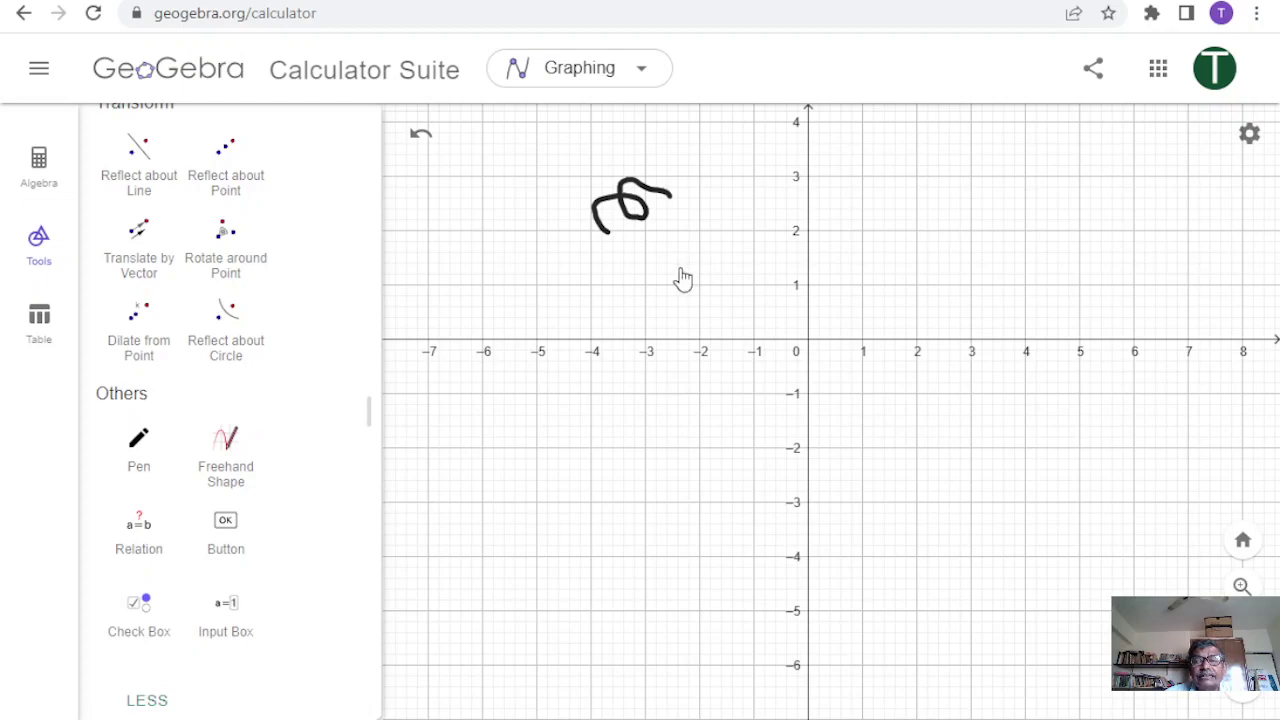
left_click_drag(681, 277, 688, 276)
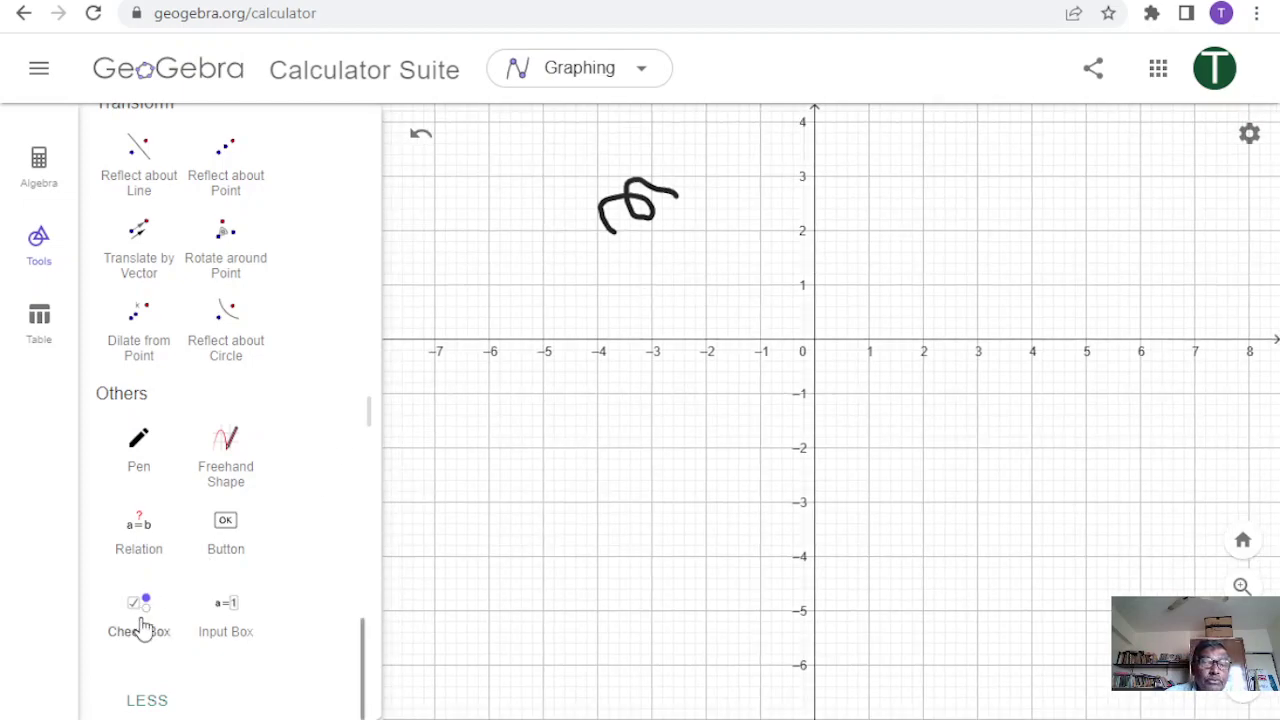
left_click(140, 460)
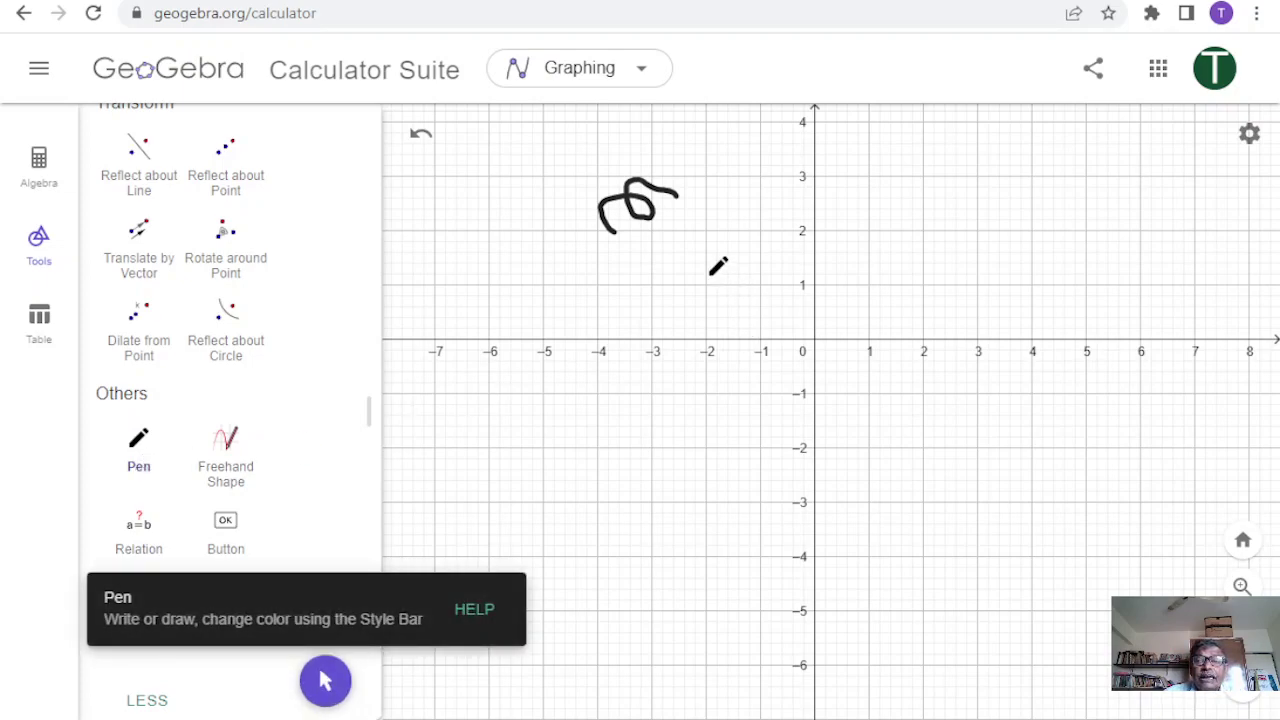
mouse_move(706, 271)
left_mouse_down()
mouse_move(748, 262)
mouse_move(769, 273)
mouse_move(760, 283)
mouse_move(755, 216)
mouse_move(728, 226)
mouse_move(706, 270)
left_mouse_up()
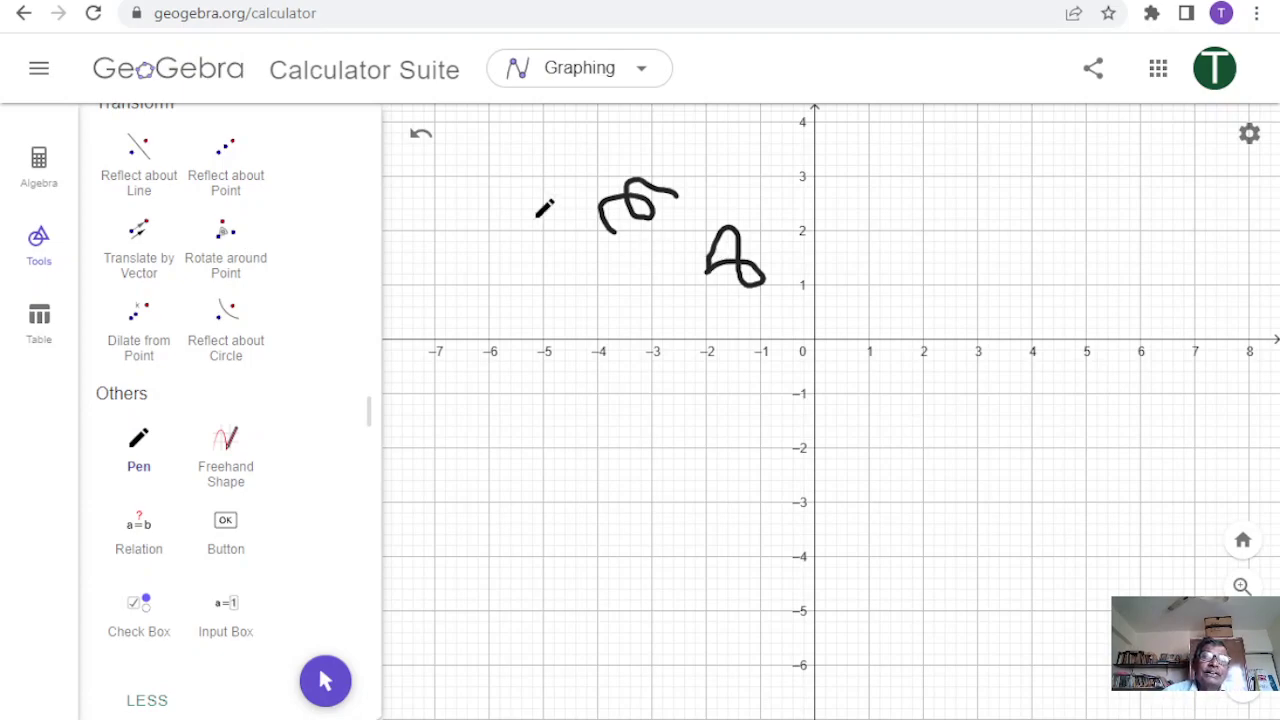
Step: Return to the Algebra view and toggle the second pen stroke's visibility off and back on
left_click(140, 192)
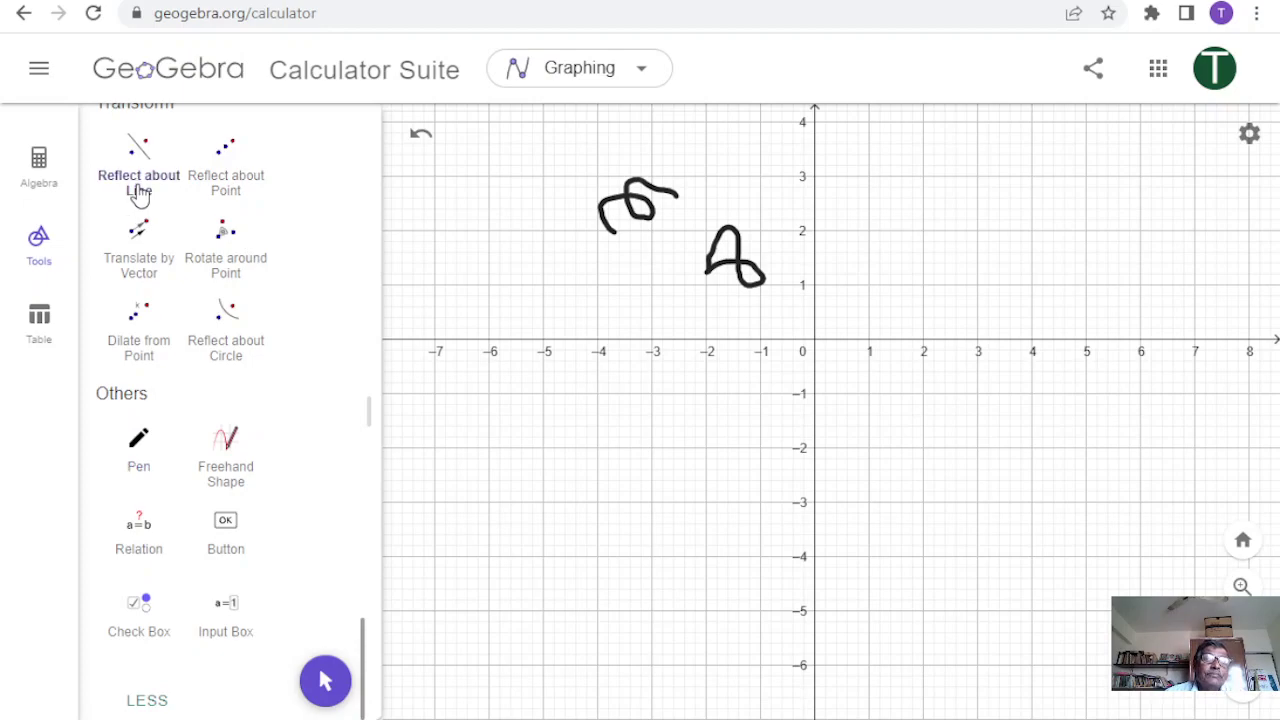
left_click(40, 163)
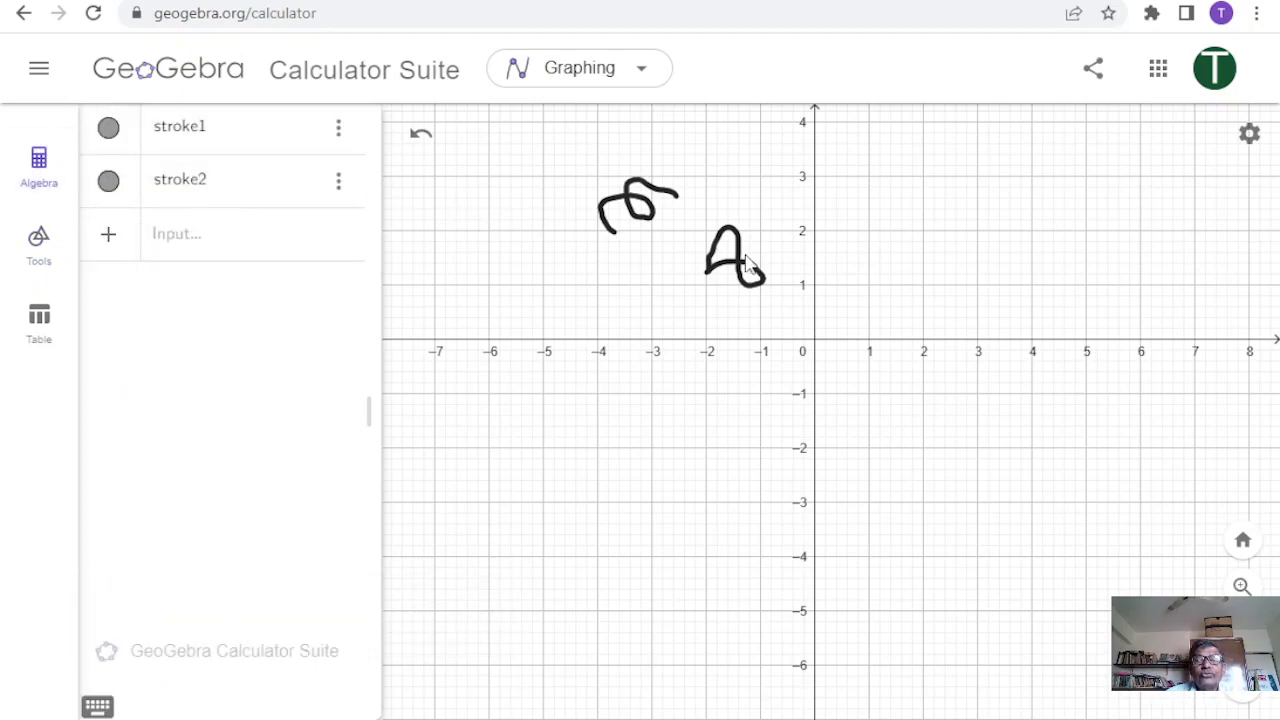
left_click(109, 183)
left_click(109, 183)
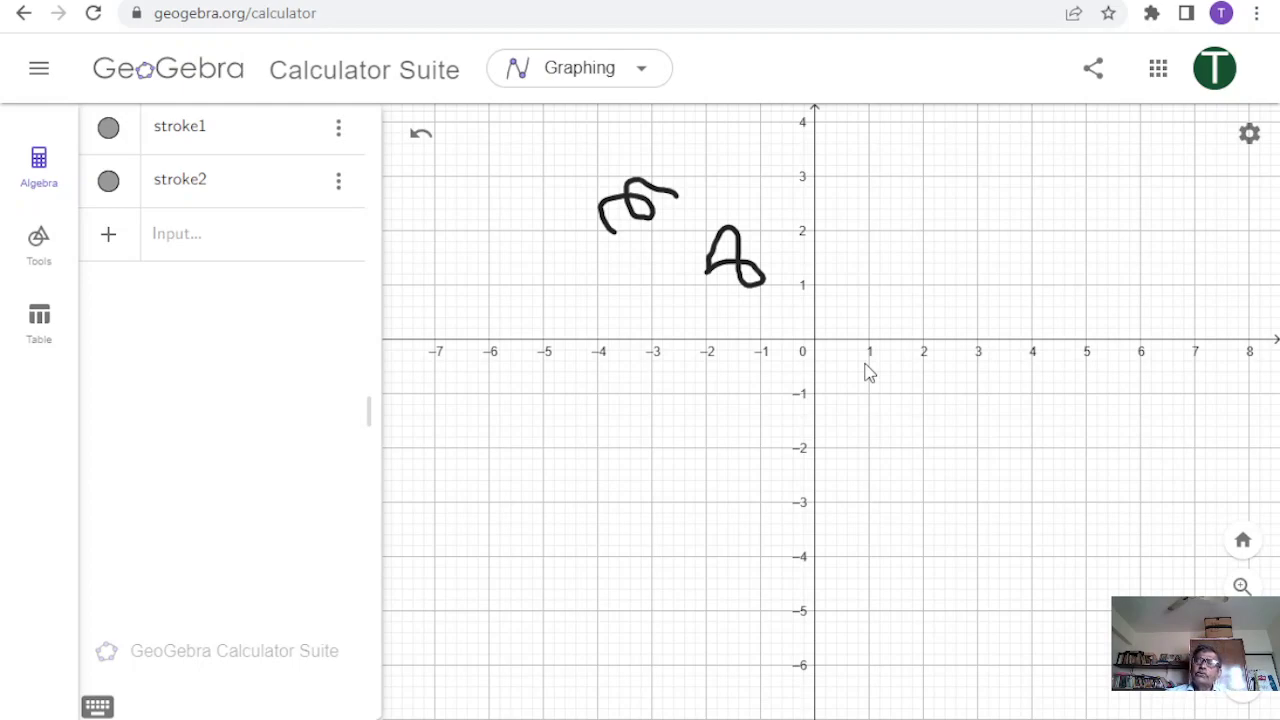
Step: Set the line thickness of stroke1 to 3 in its object settings and close the settings
mouse_move(555, 228)
left_mouse_down()
mouse_move(416, 168)
mouse_move(554, 200)
mouse_move(714, 266)
left_mouse_up()
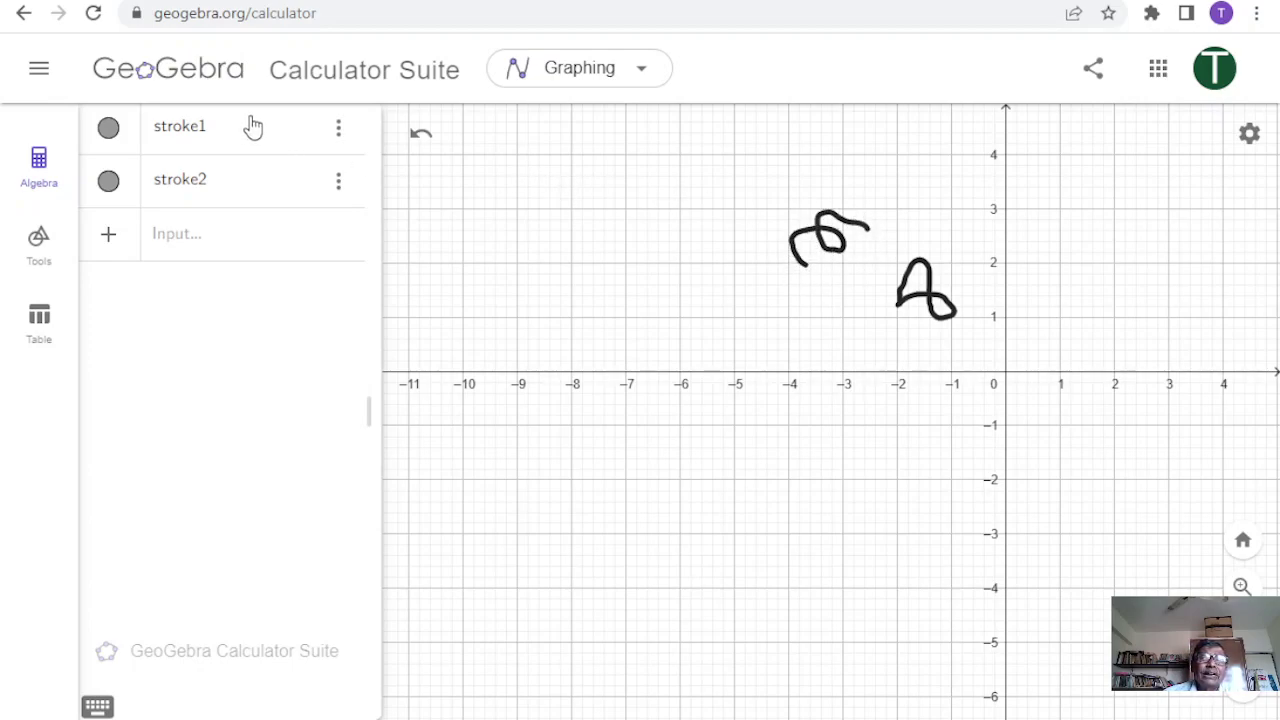
left_click(337, 131)
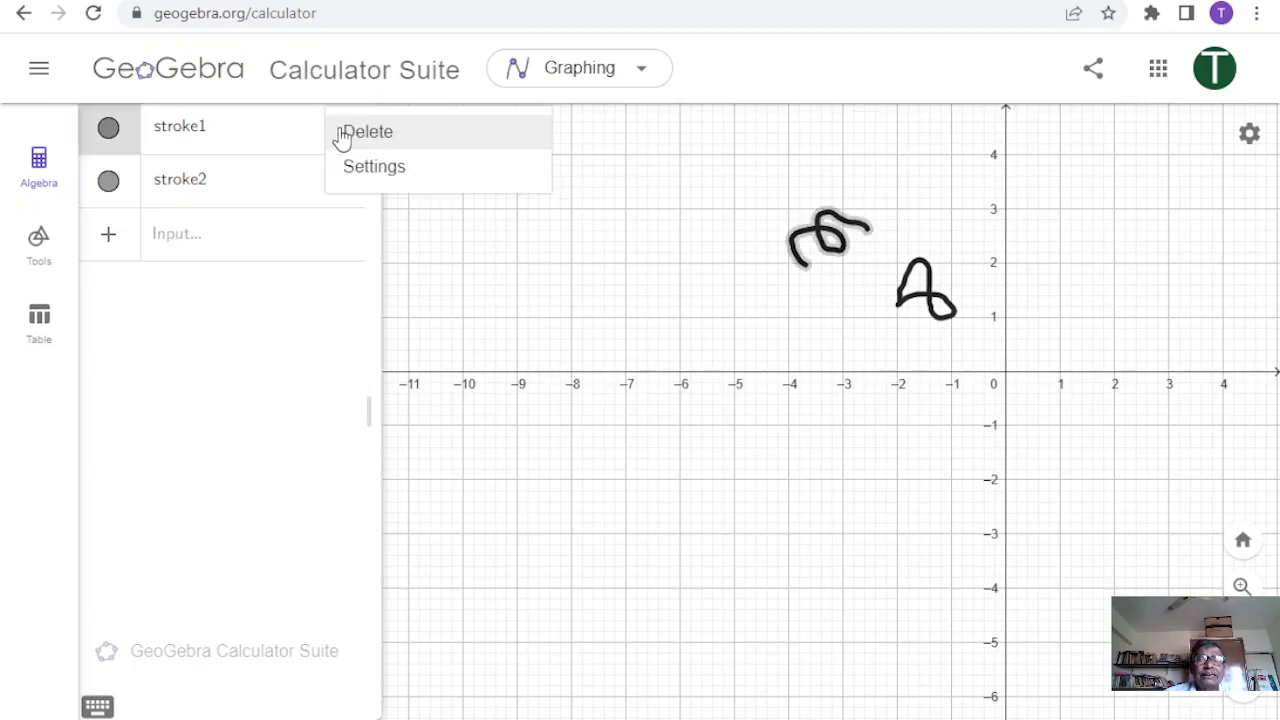
left_click(402, 169)
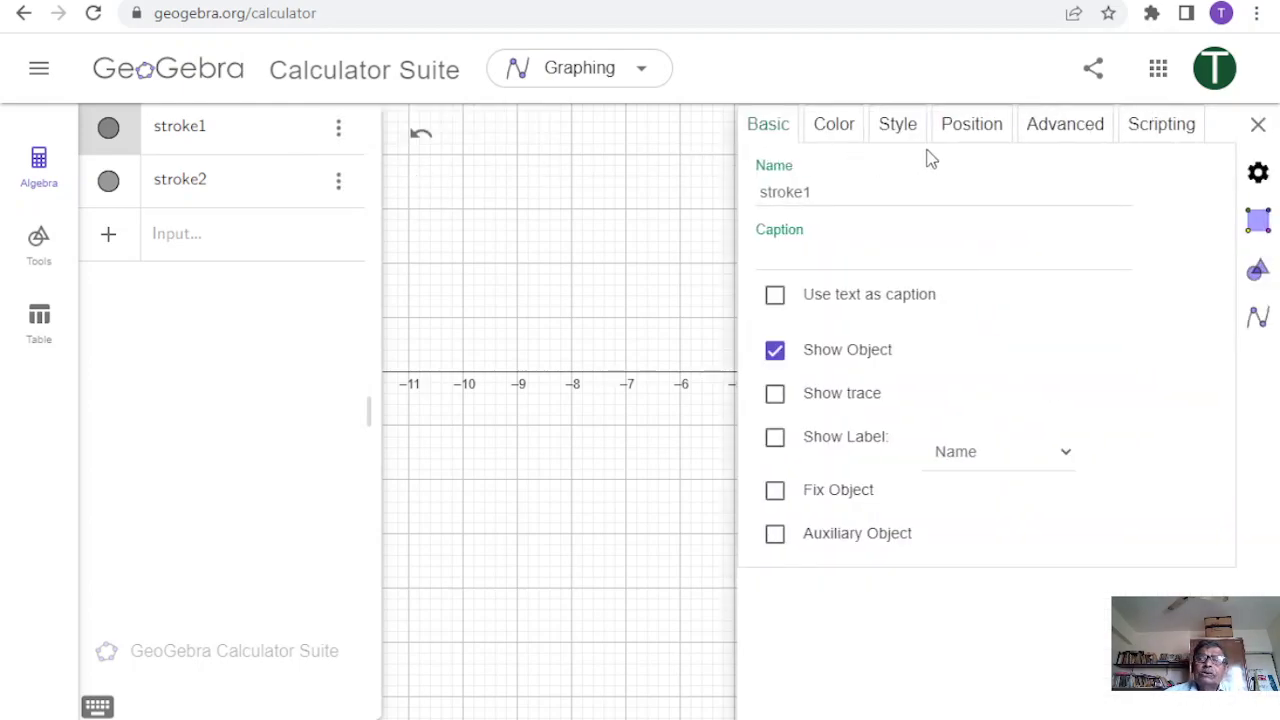
left_click(897, 127)
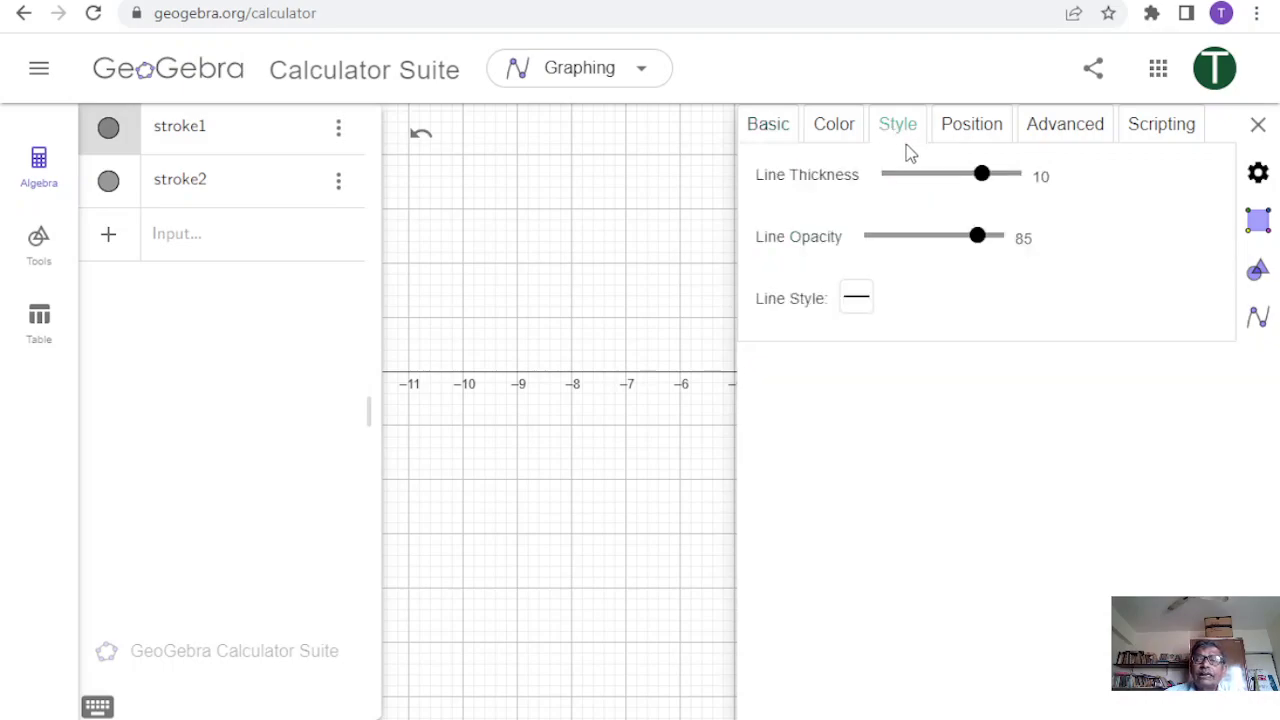
left_click_drag(980, 176, 911, 182)
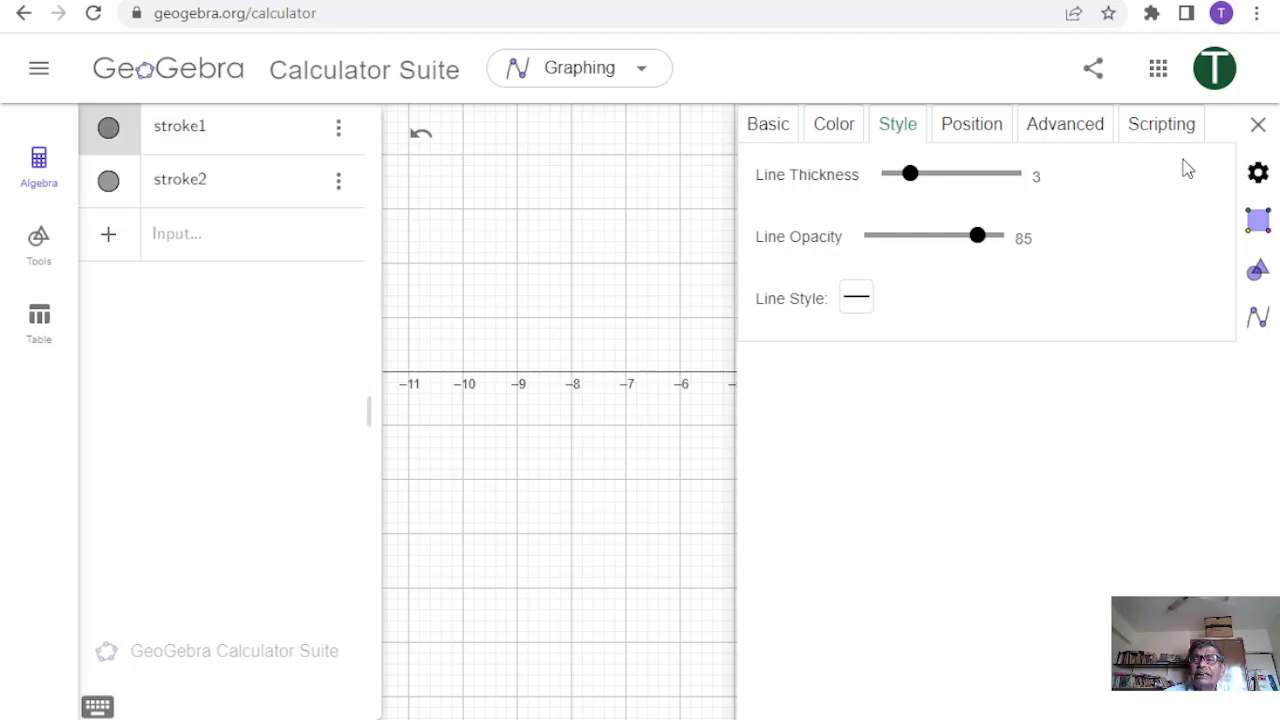
left_click(1254, 128)
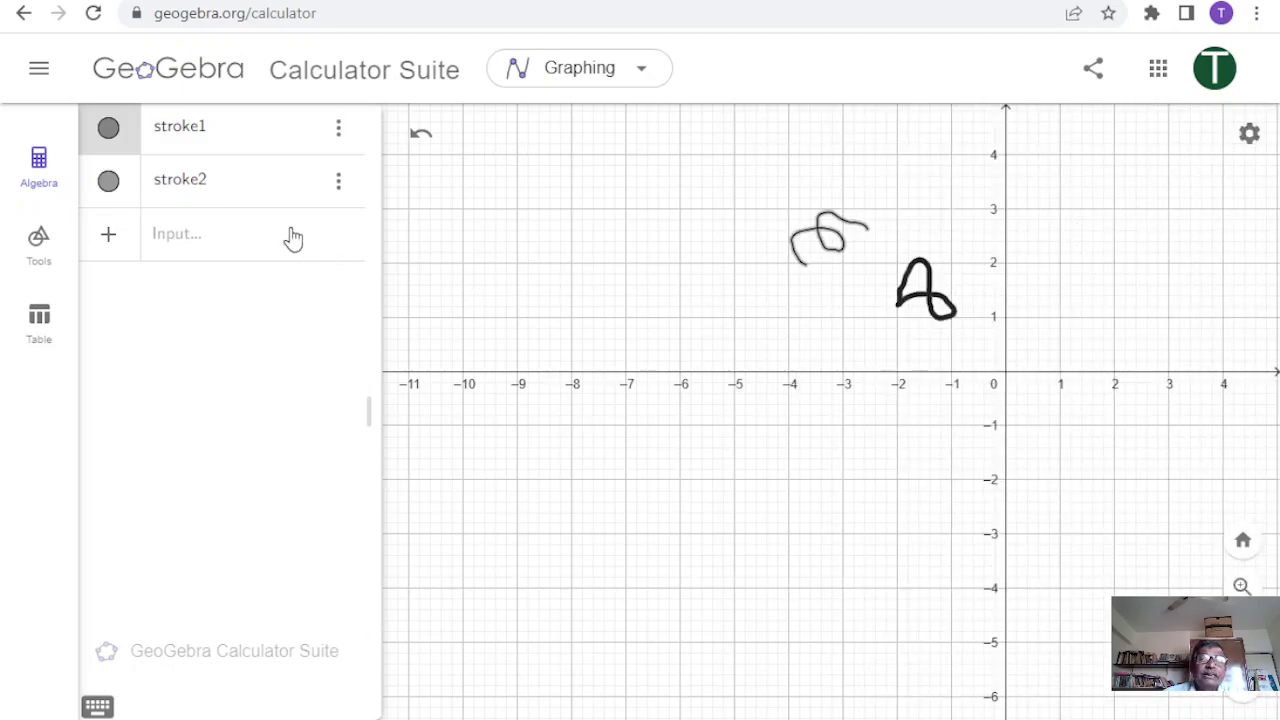
Step: Reduce the line thickness of stroke2 to 3, close its settings and deselect the stroke
left_click(338, 182)
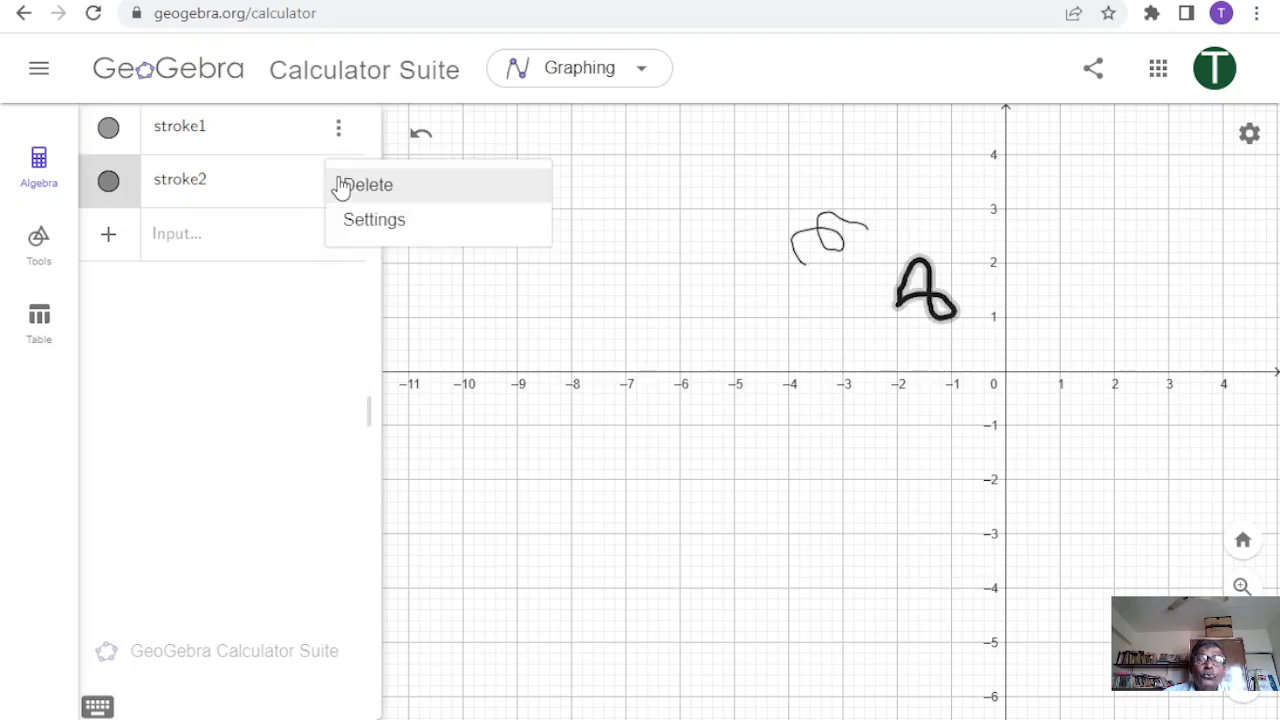
left_click(373, 221)
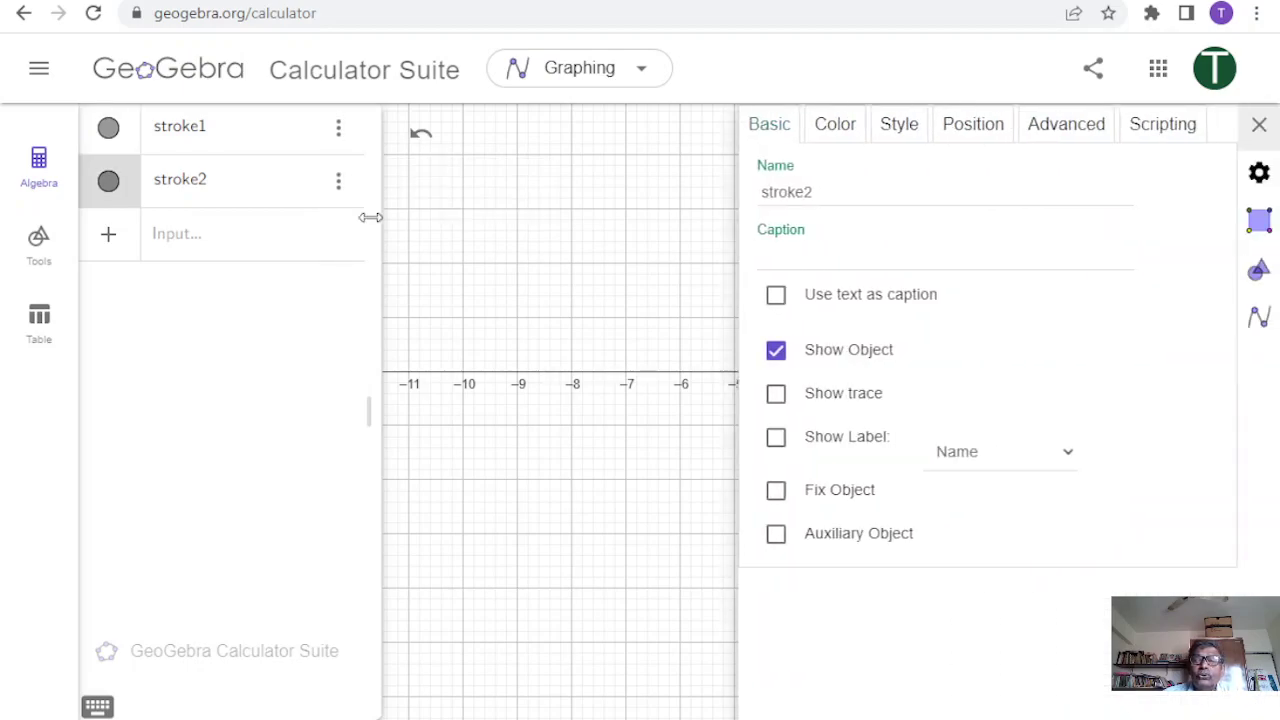
left_click(893, 130)
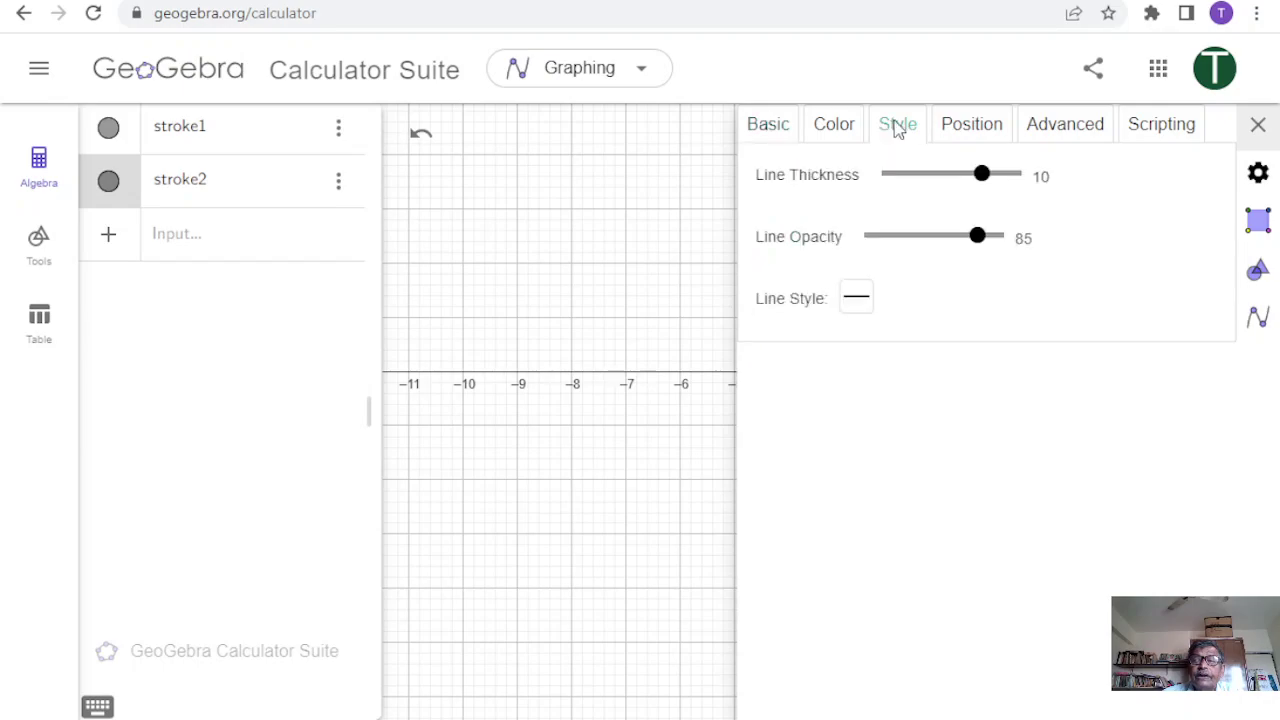
left_click_drag(988, 190, 910, 178)
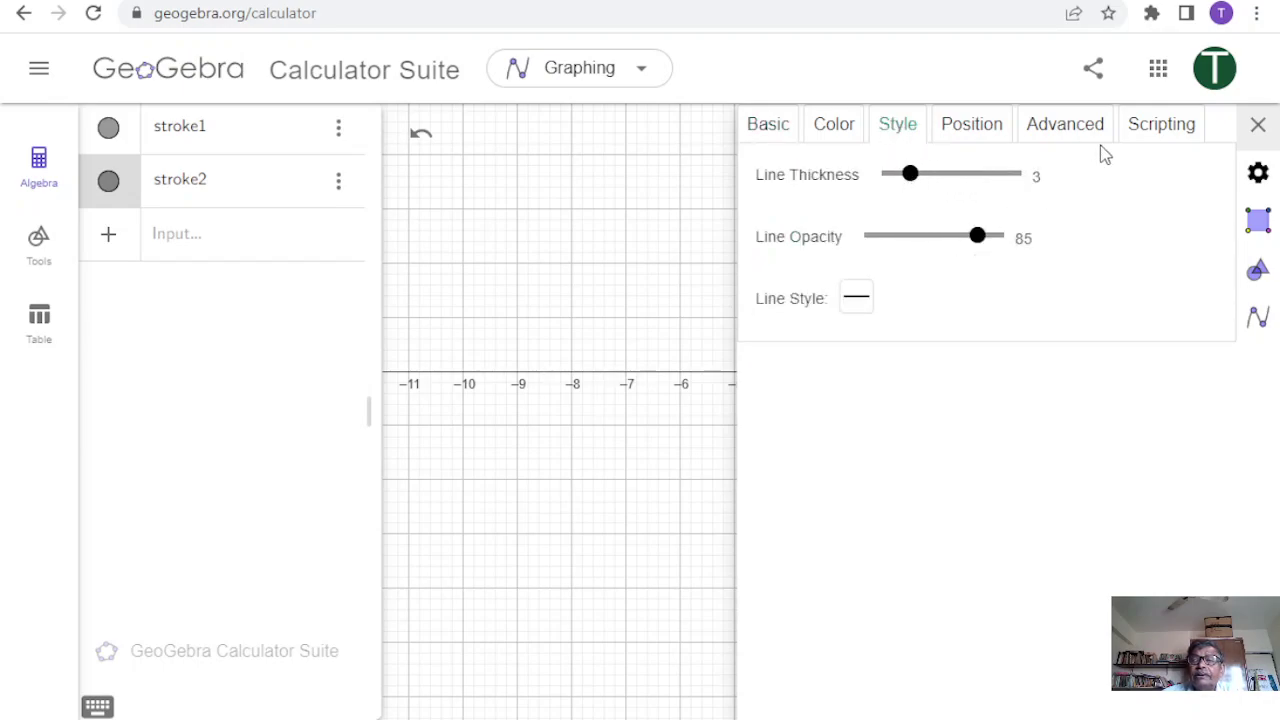
left_click(1257, 125)
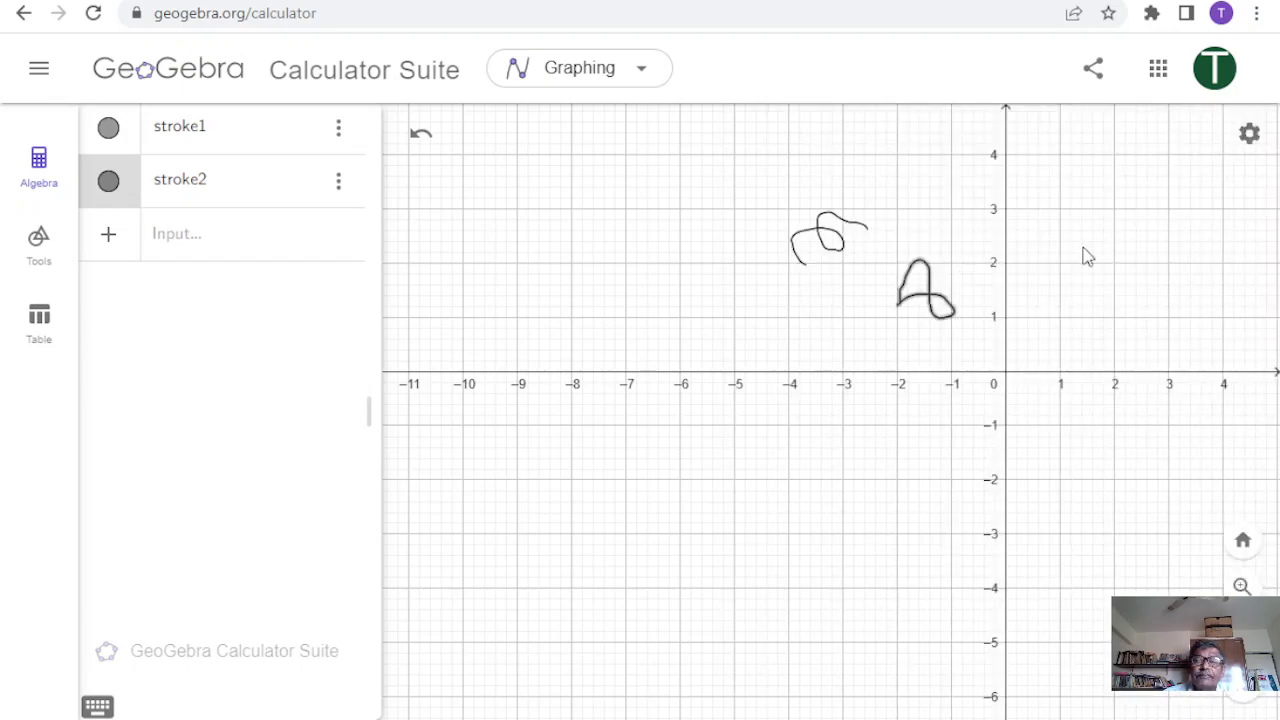
left_click(895, 177)
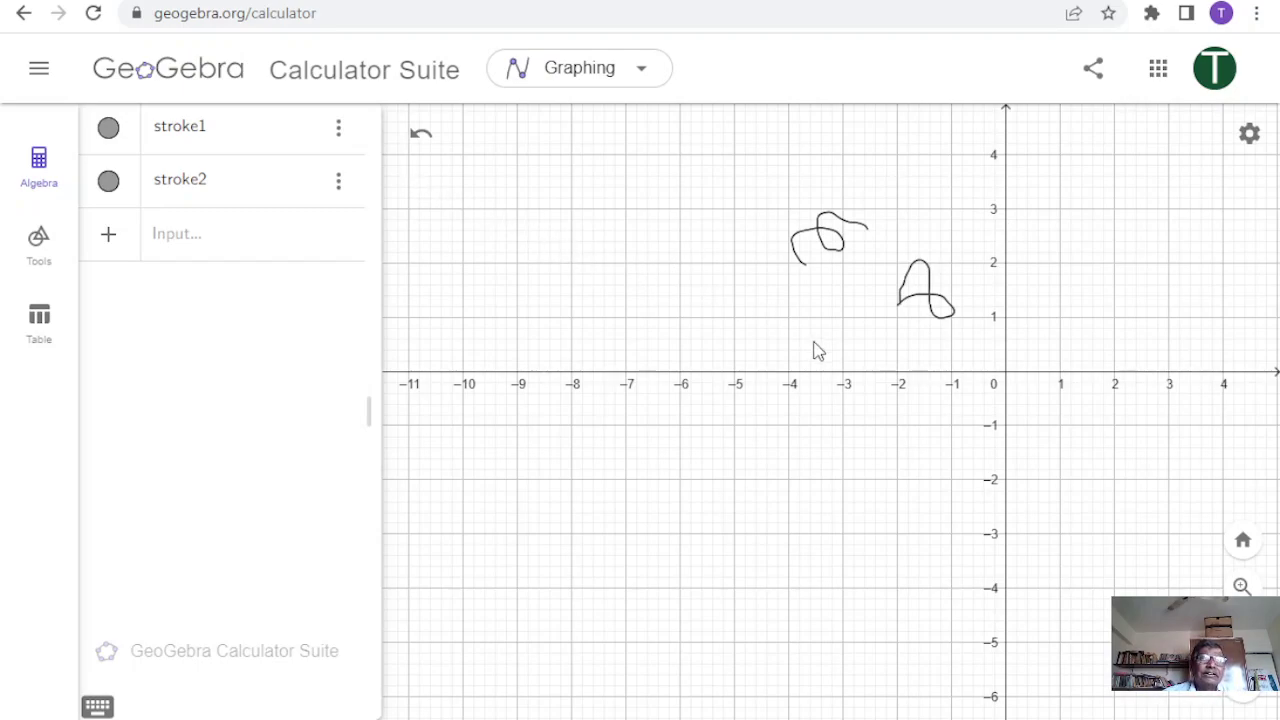
Step: Change the color of stroke1 to pinkish red (#FF3366) in its object settings and close them
left_click(339, 130)
left_click(388, 170)
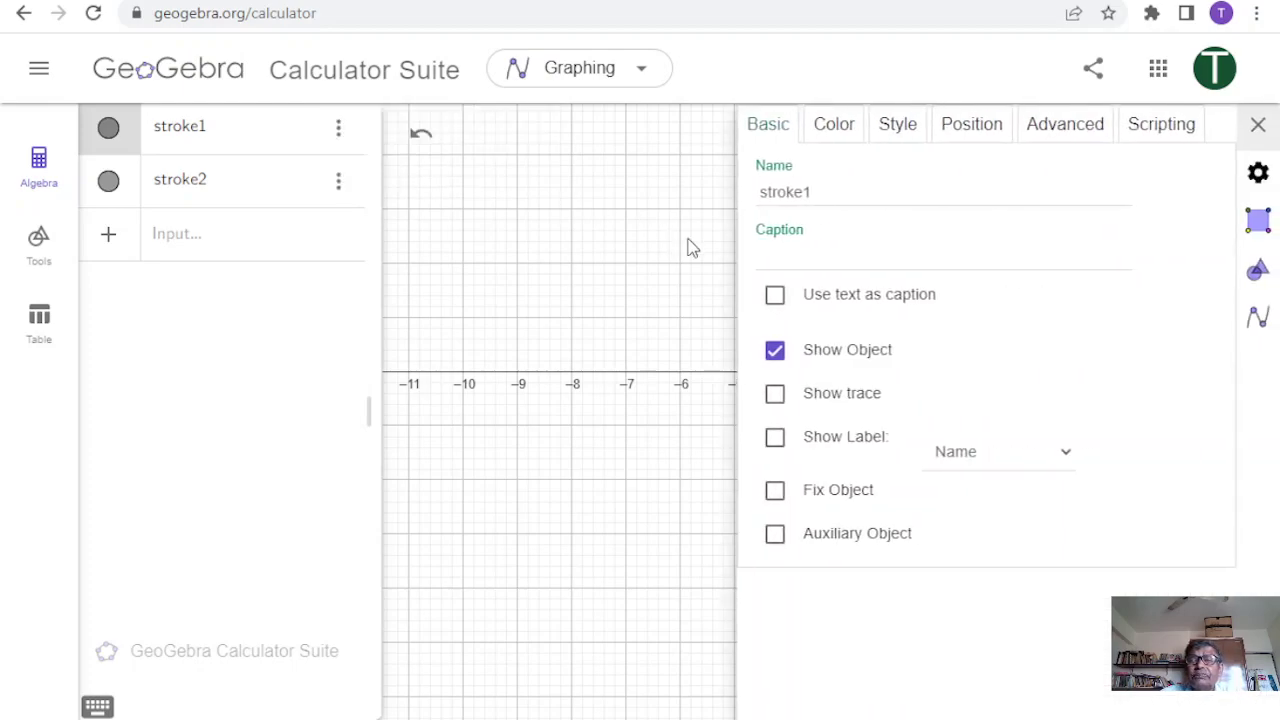
left_click(851, 129)
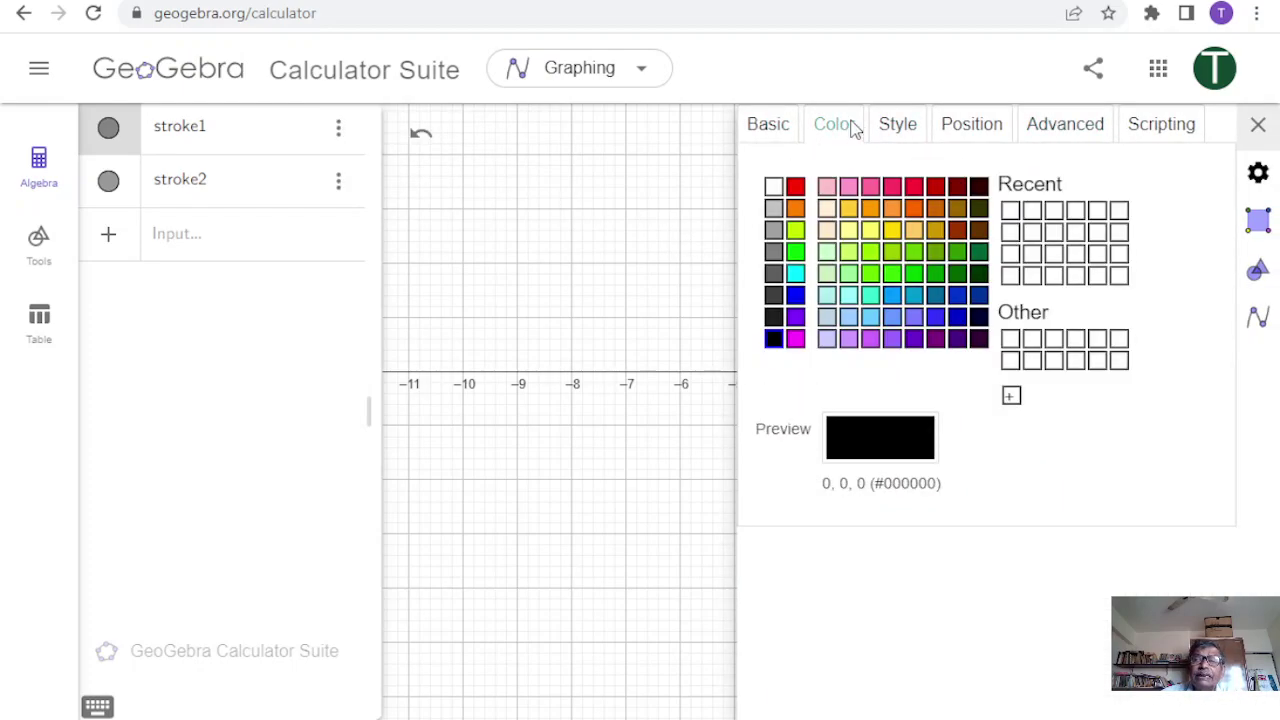
left_click(893, 186)
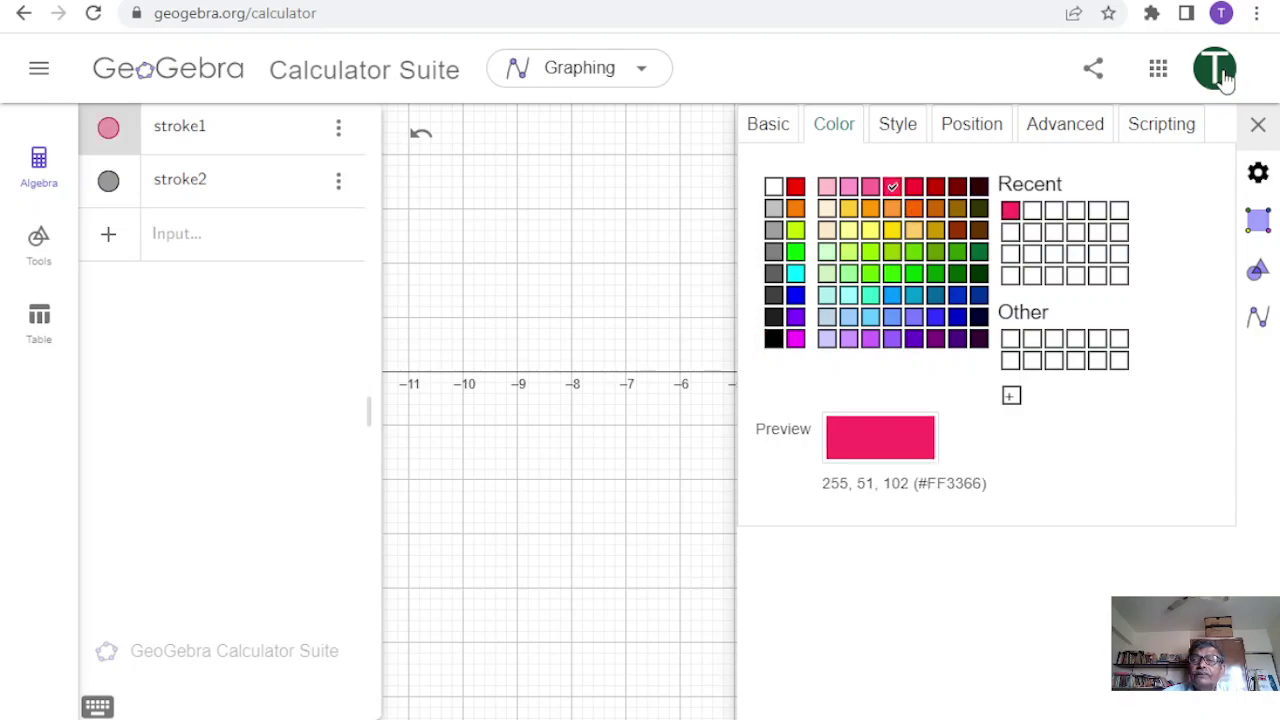
left_click(1258, 124)
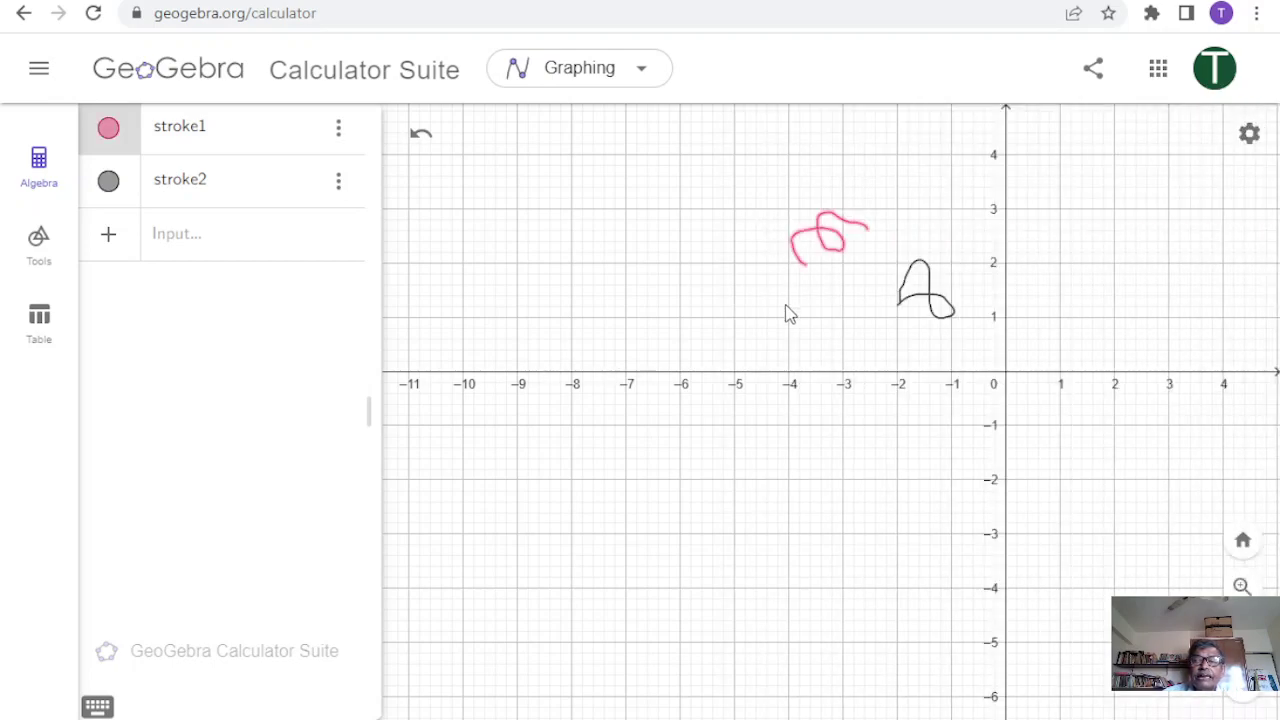
left_click(338, 181)
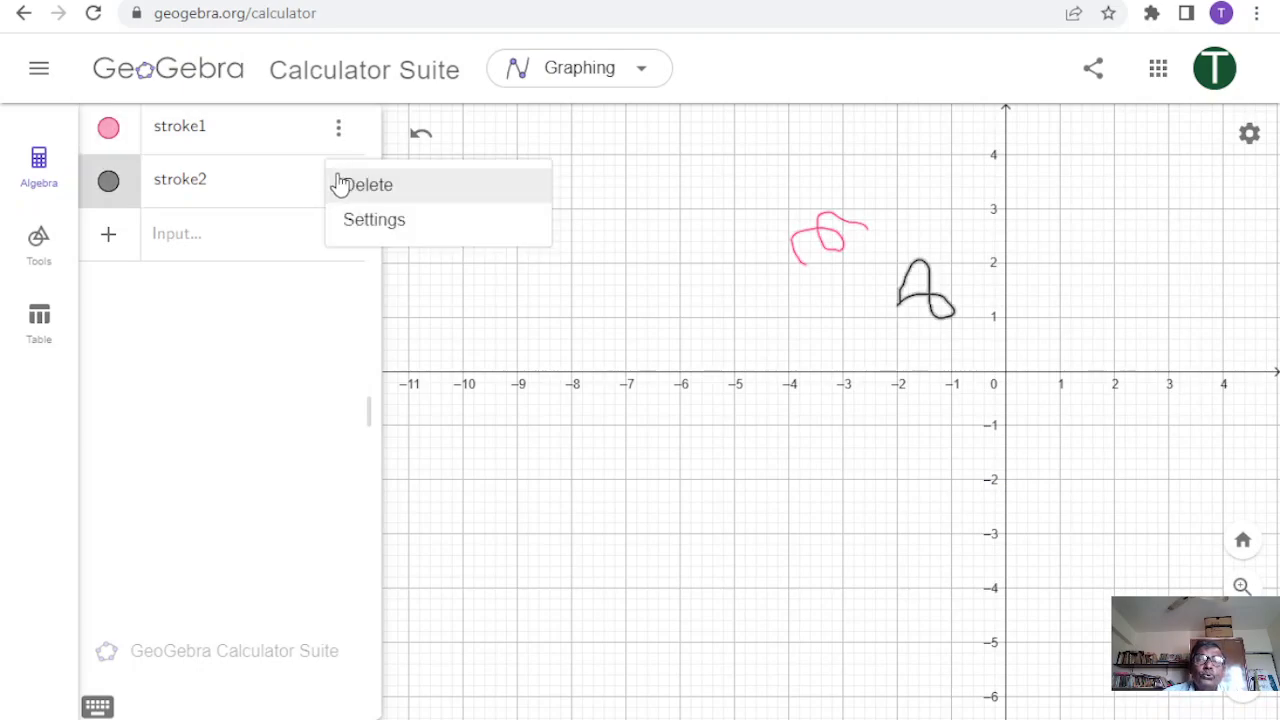
left_click(922, 302)
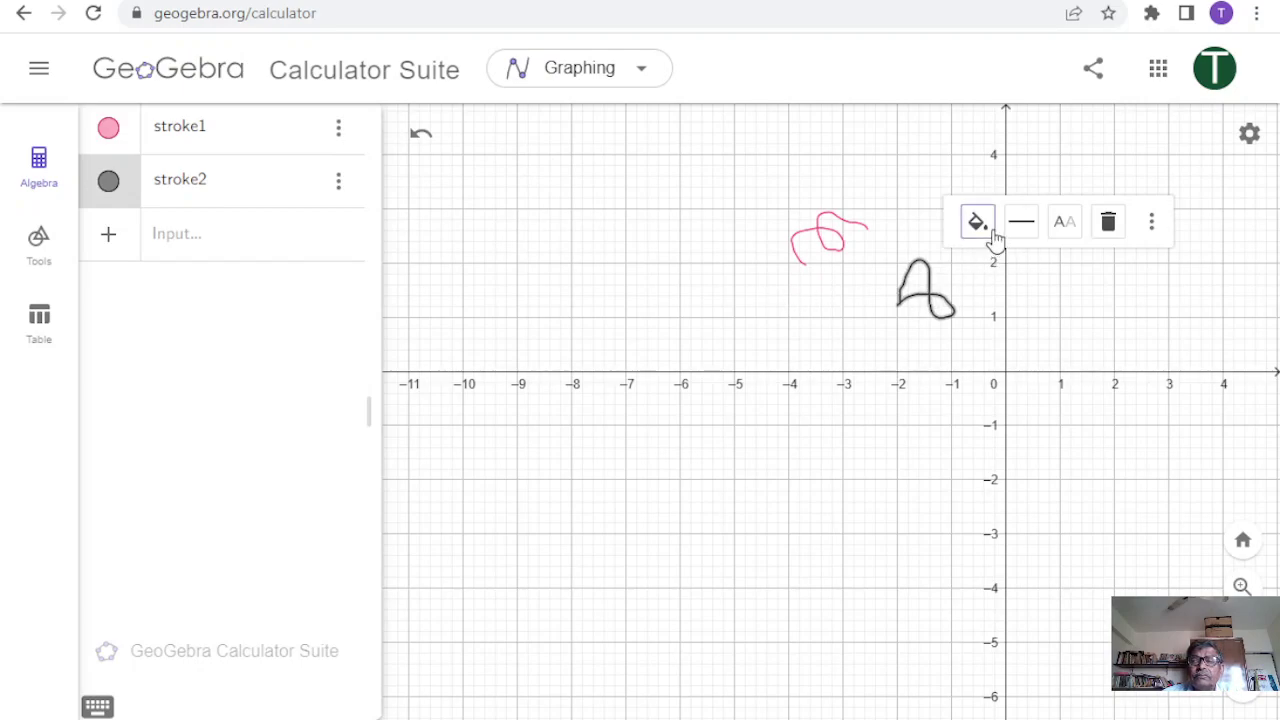
left_click(728, 161)
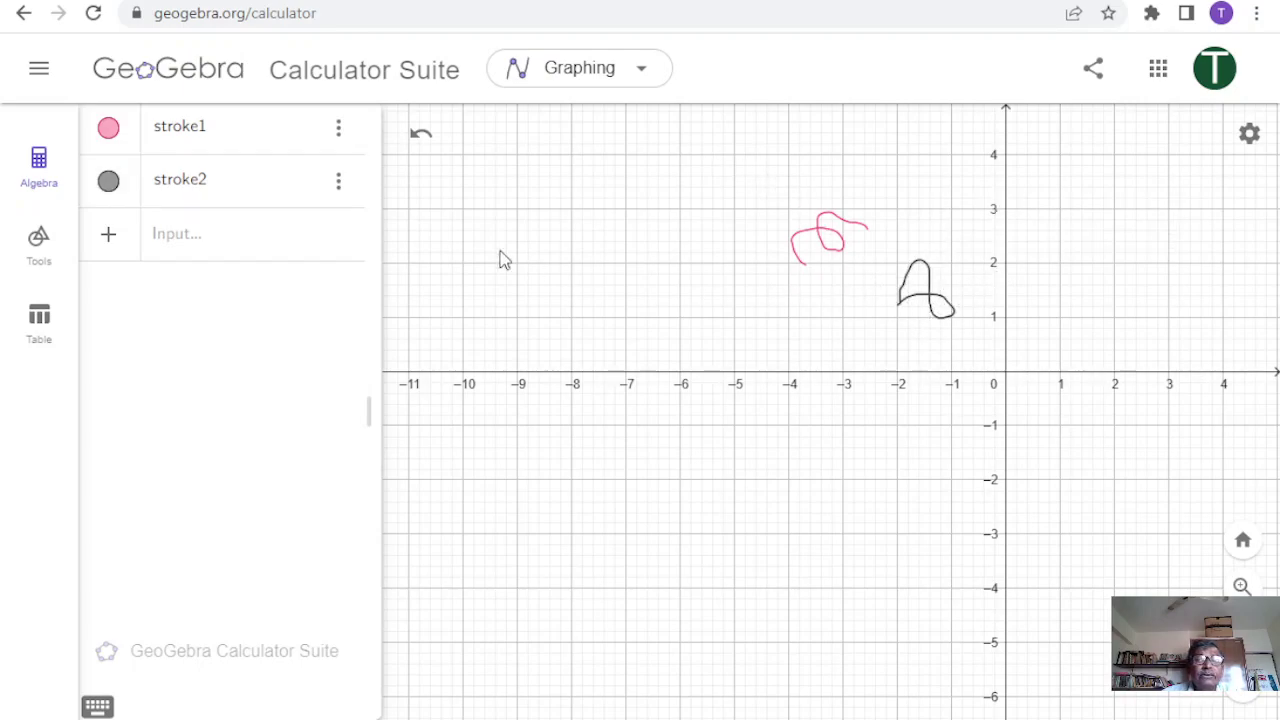
Step: Change the color of stroke2 to green (#009900) in its object settings and close them
left_click(339, 183)
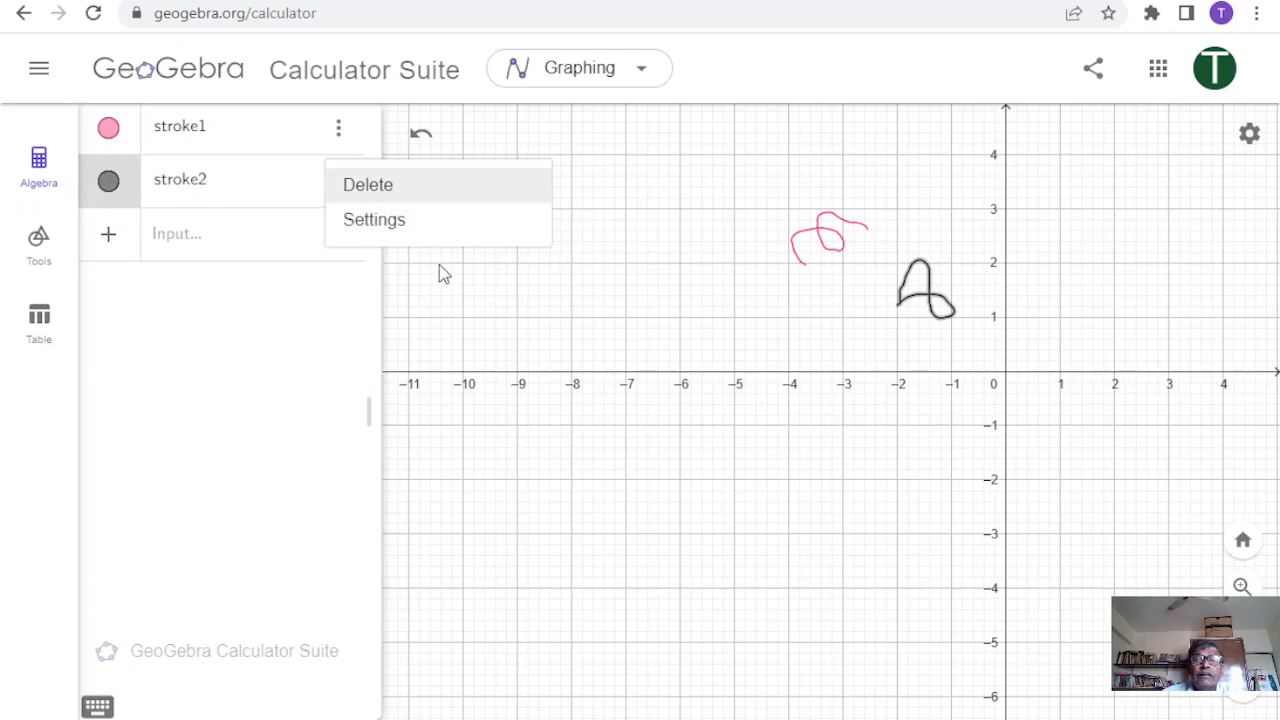
left_click(394, 228)
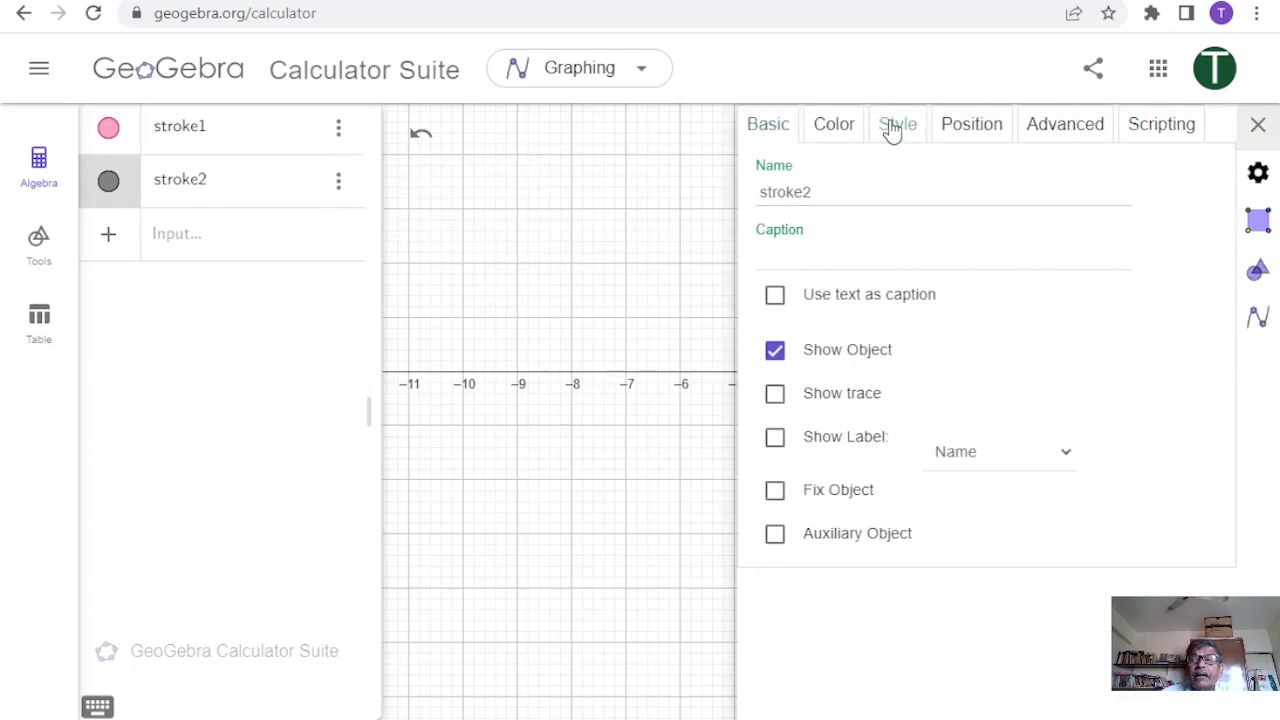
left_click(843, 124)
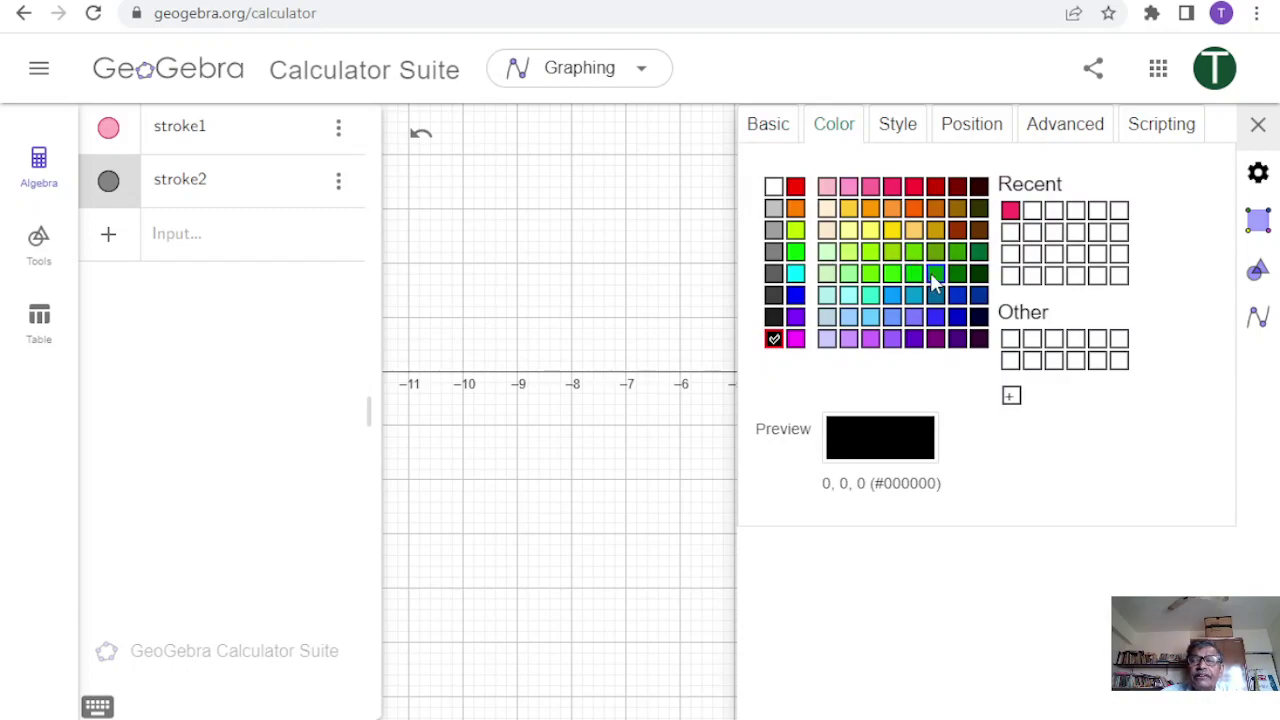
left_click(934, 276)
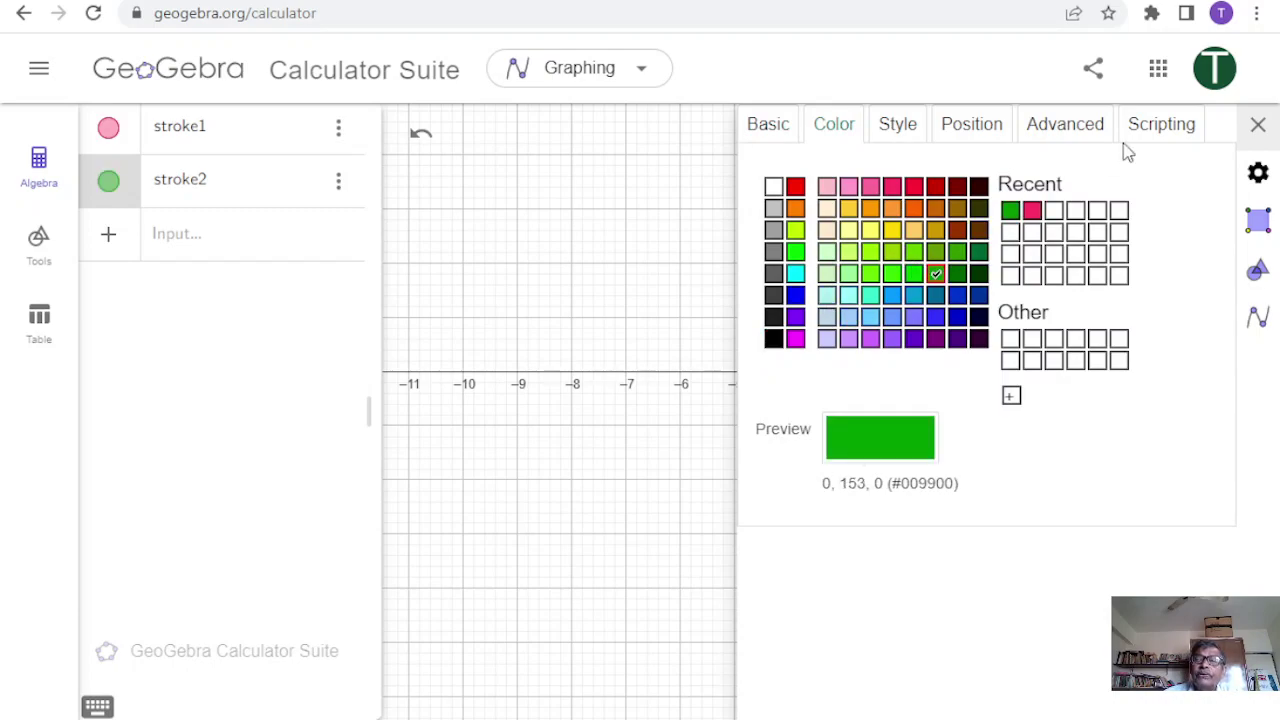
left_click(1258, 124)
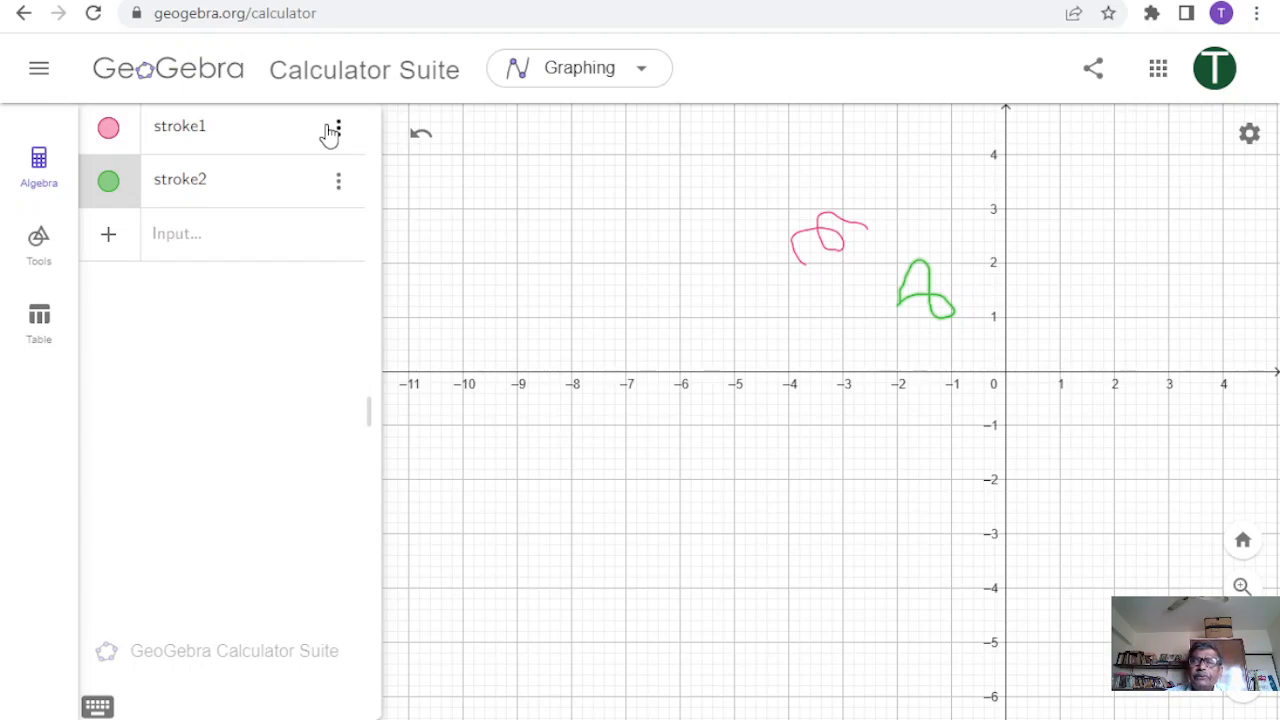
Step: Create a slider by entering the variable a as a new expression in the Algebra view
left_click(189, 250)
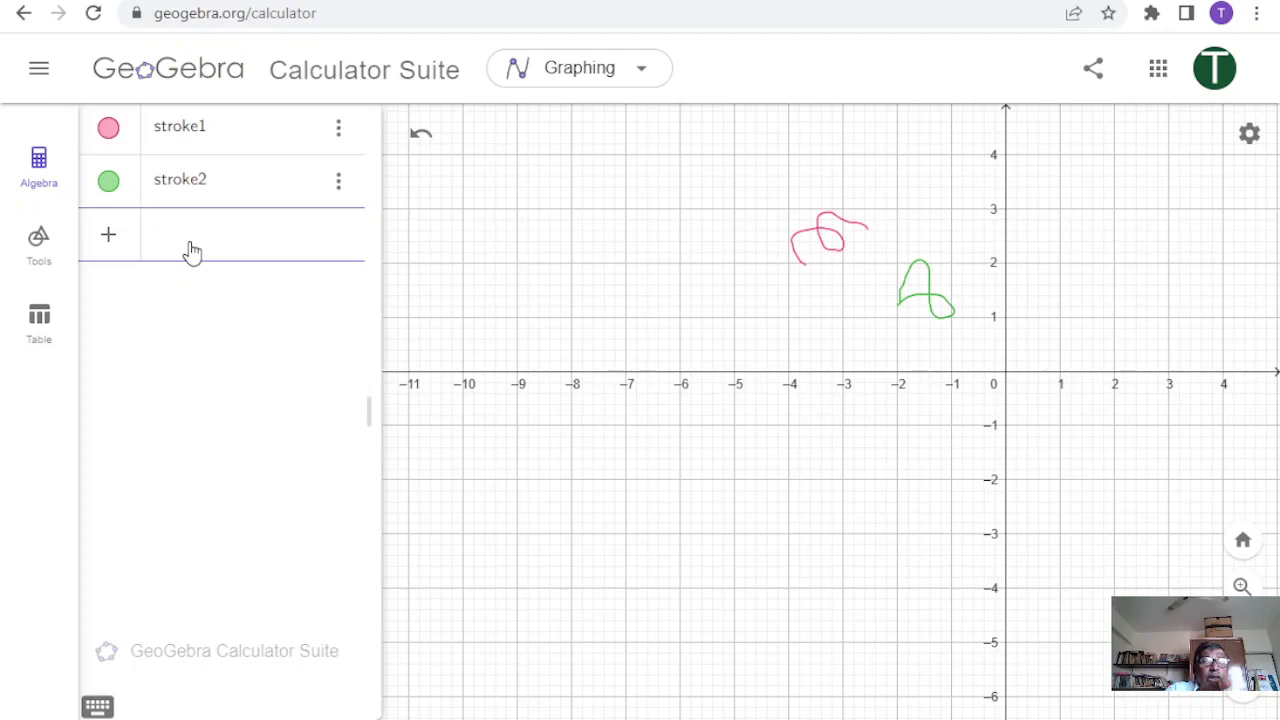
type("a")
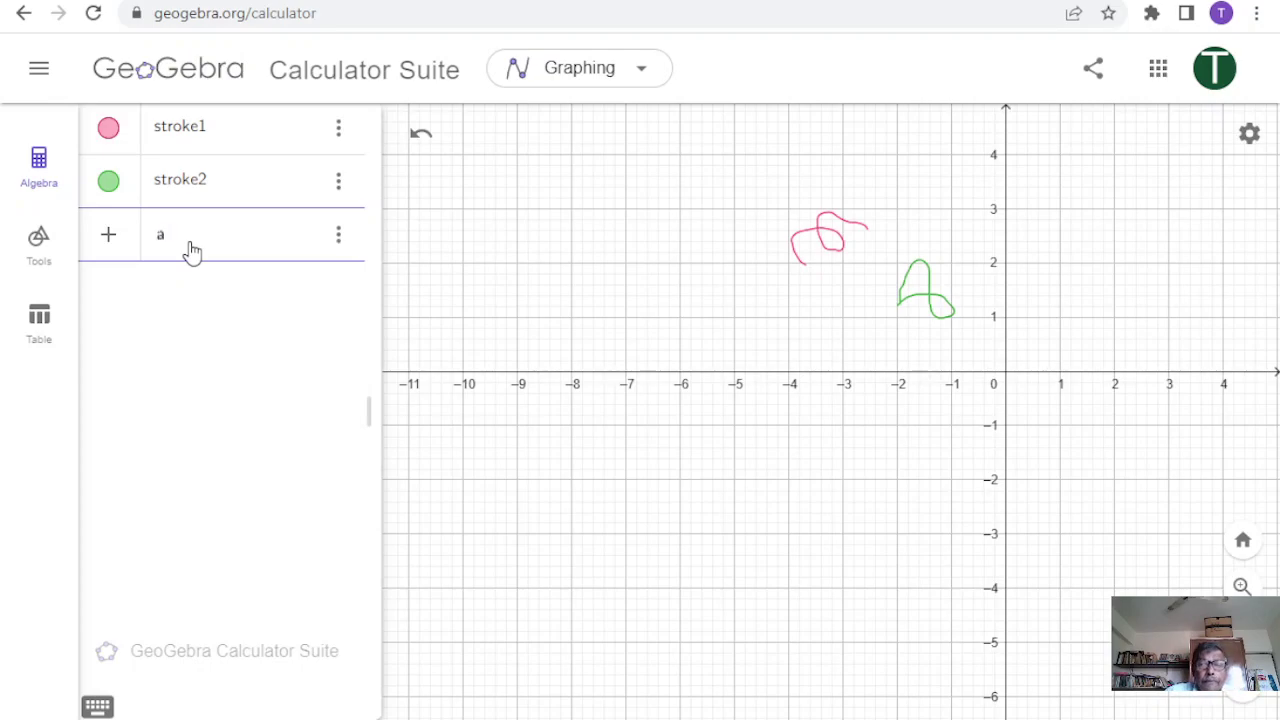
key("Return")
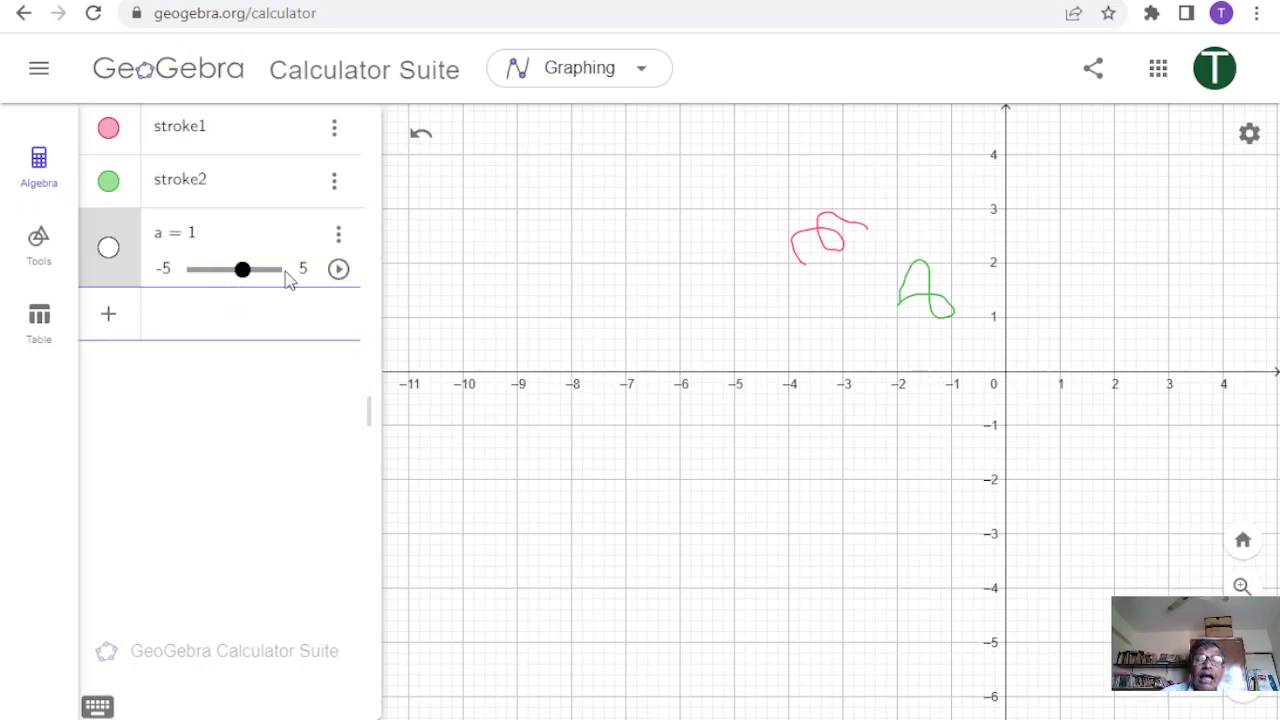
Step: Set the minimum of slider a to 1 in its slider settings
left_click(339, 240)
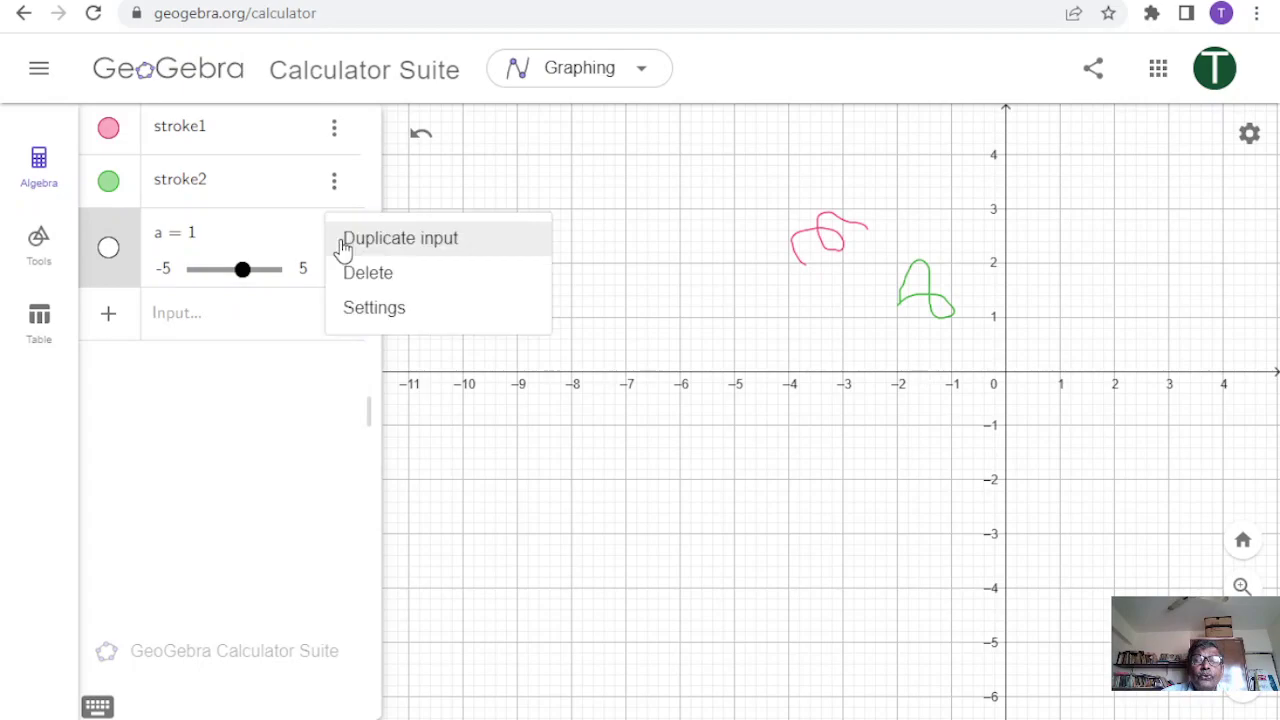
left_click(409, 308)
left_click(850, 133)
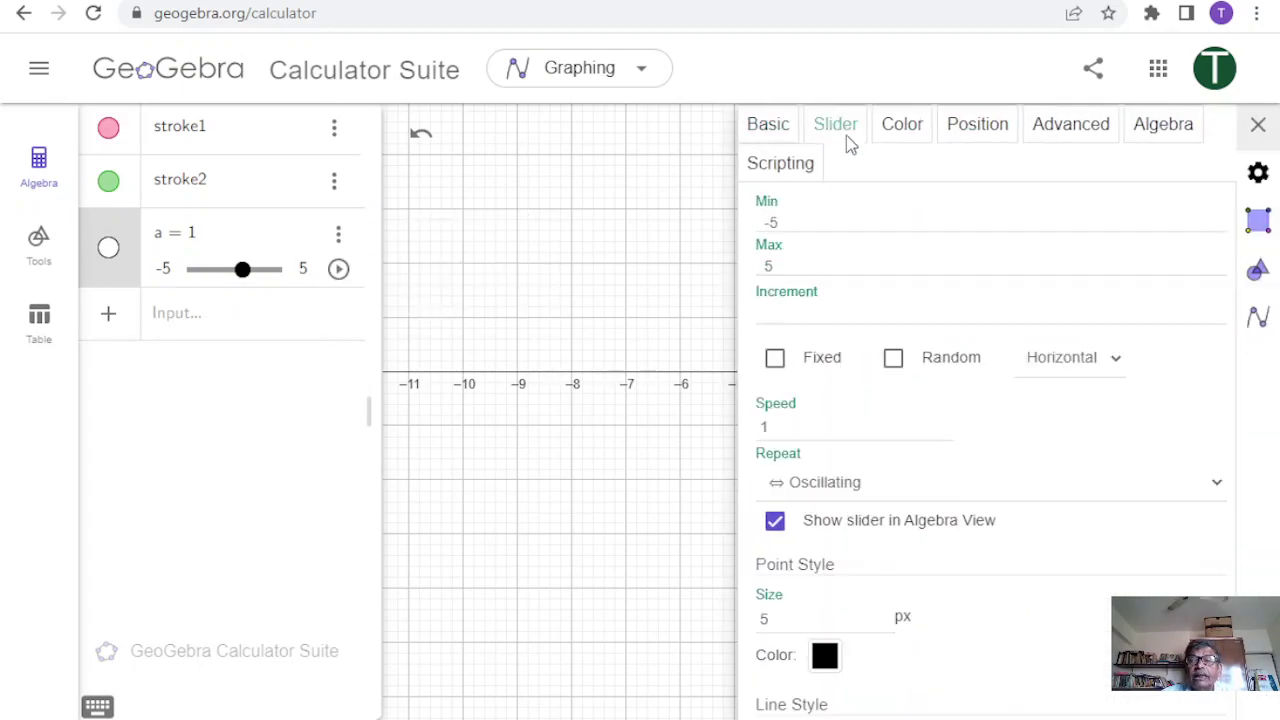
left_click(785, 222)
left_click_drag(784, 223, 749, 229)
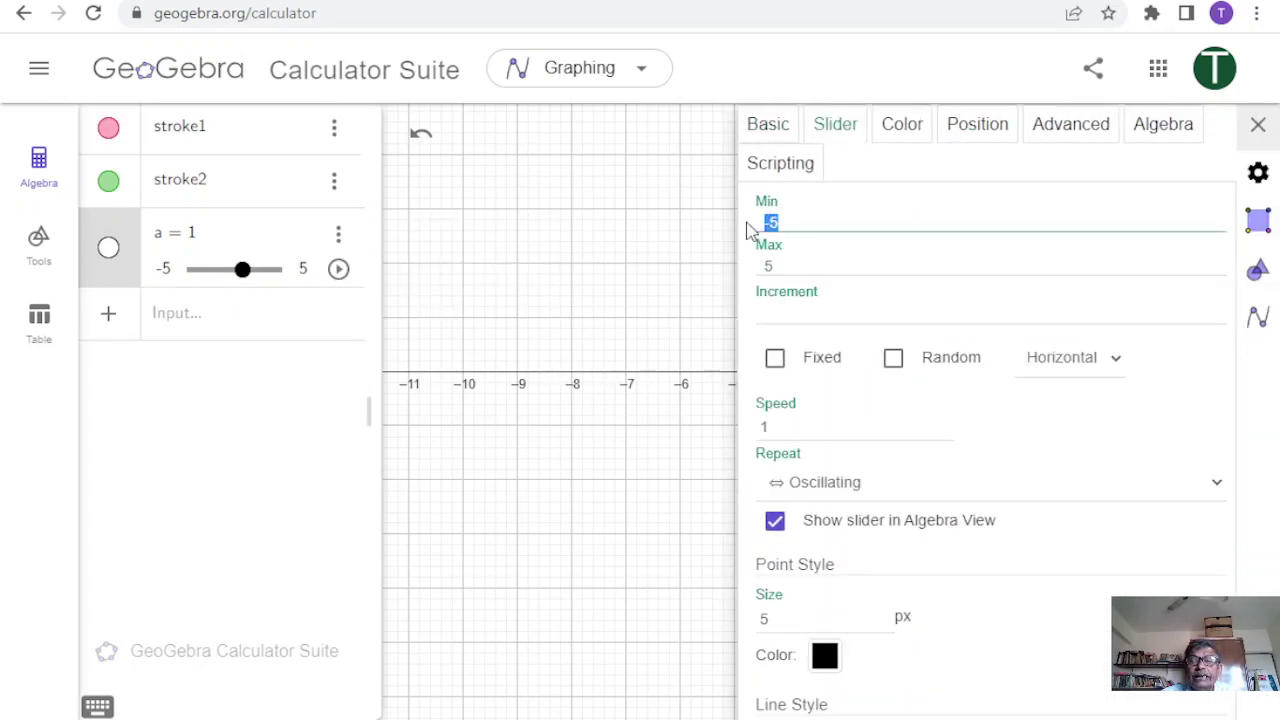
type("1")
Step: Set the maximum of slider a to 50 and close its settings
left_click(772, 262)
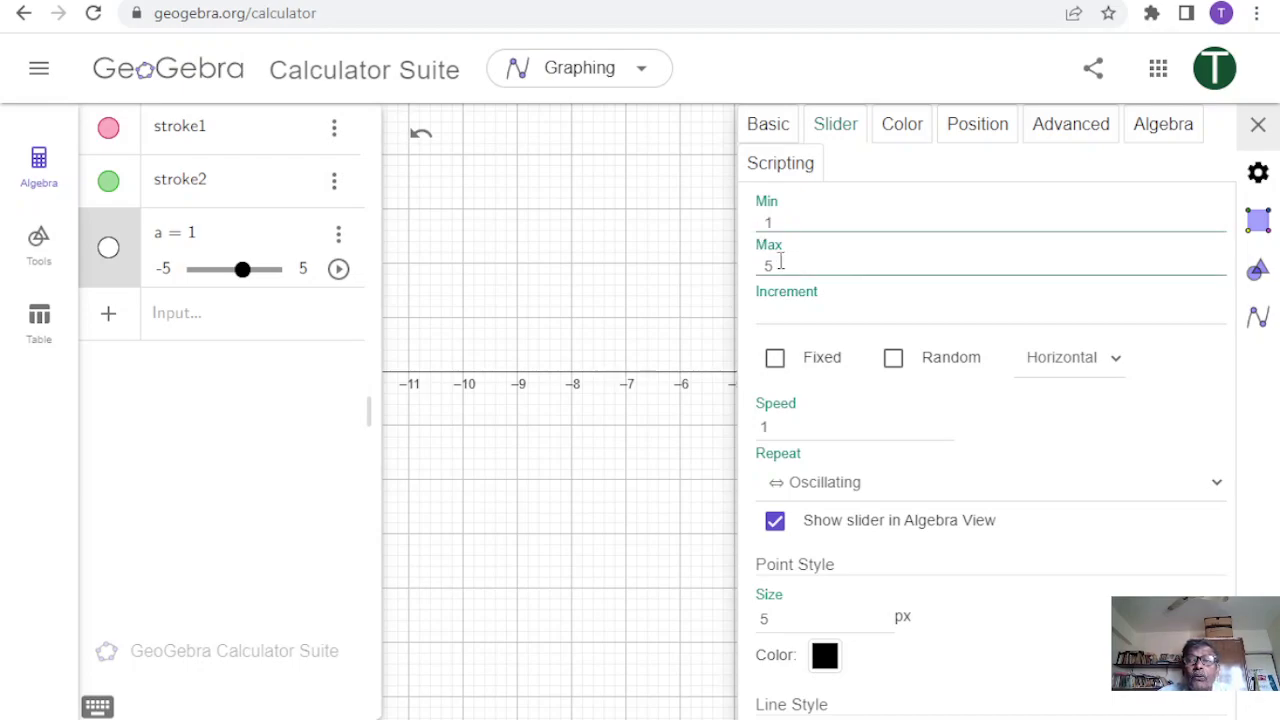
left_click_drag(771, 263, 737, 271)
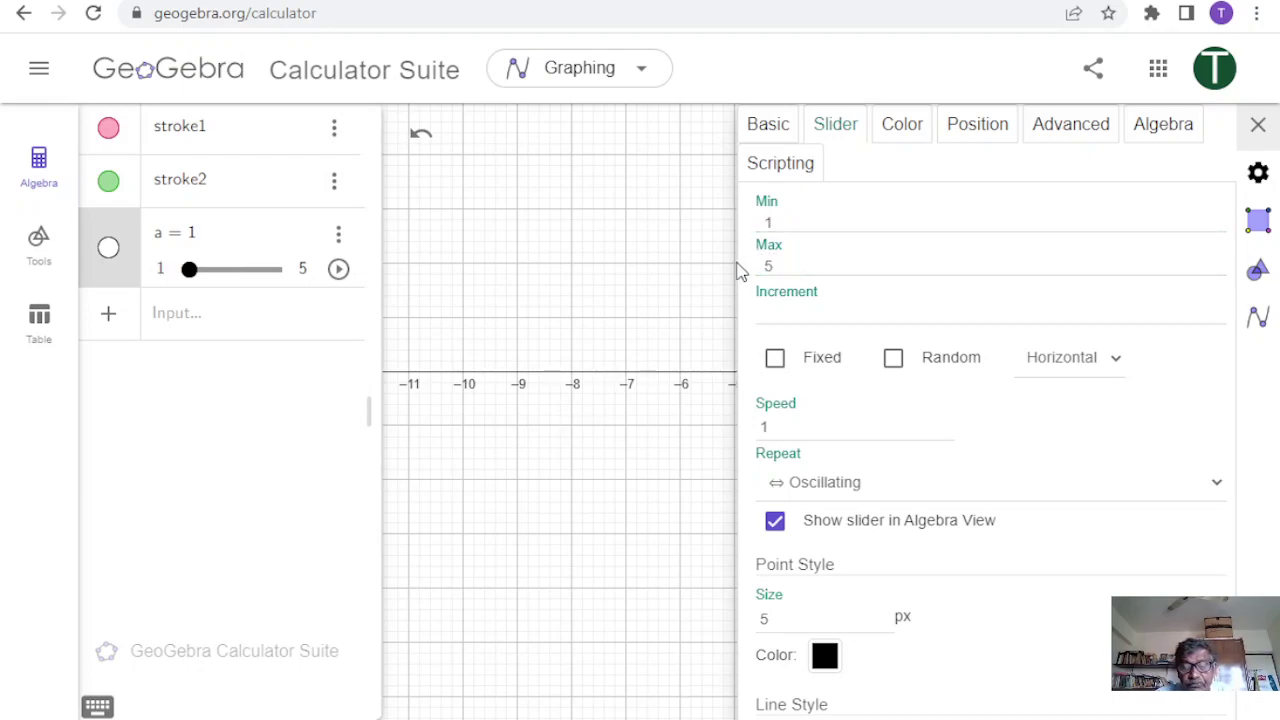
left_click(789, 262)
double_click(786, 262)
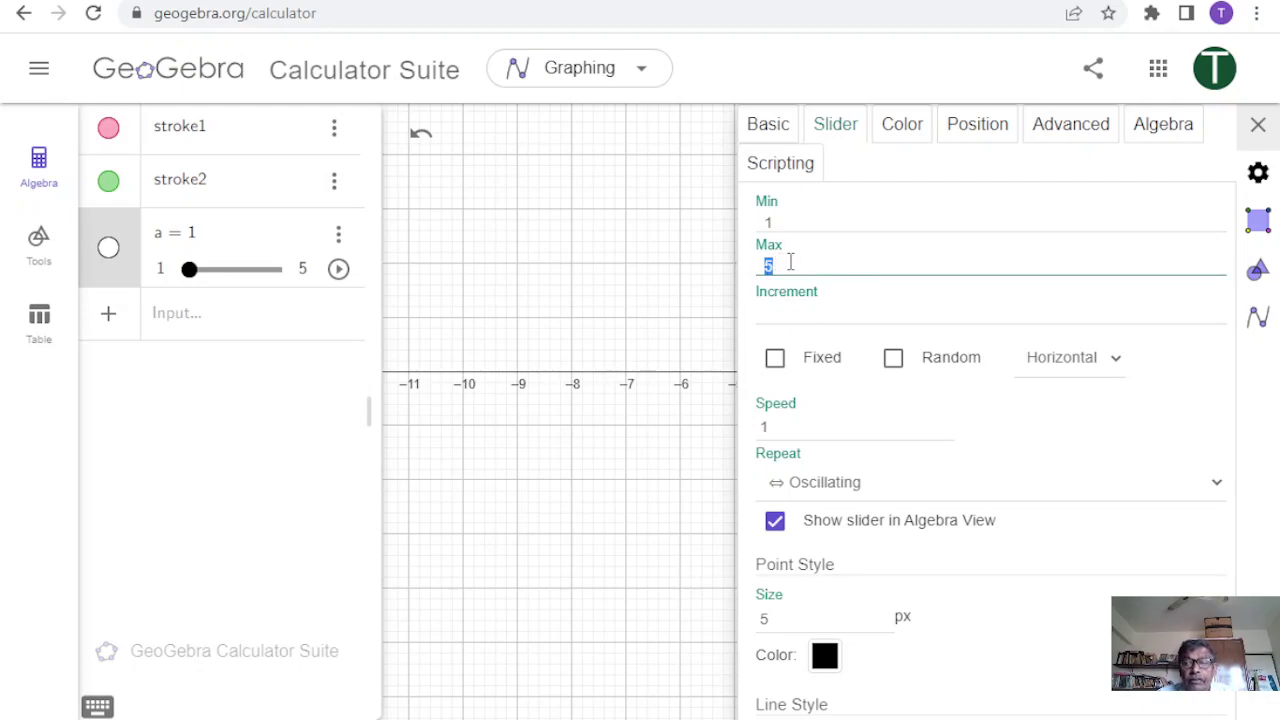
left_click(798, 262)
type("0")
left_click(781, 313)
left_click(774, 313)
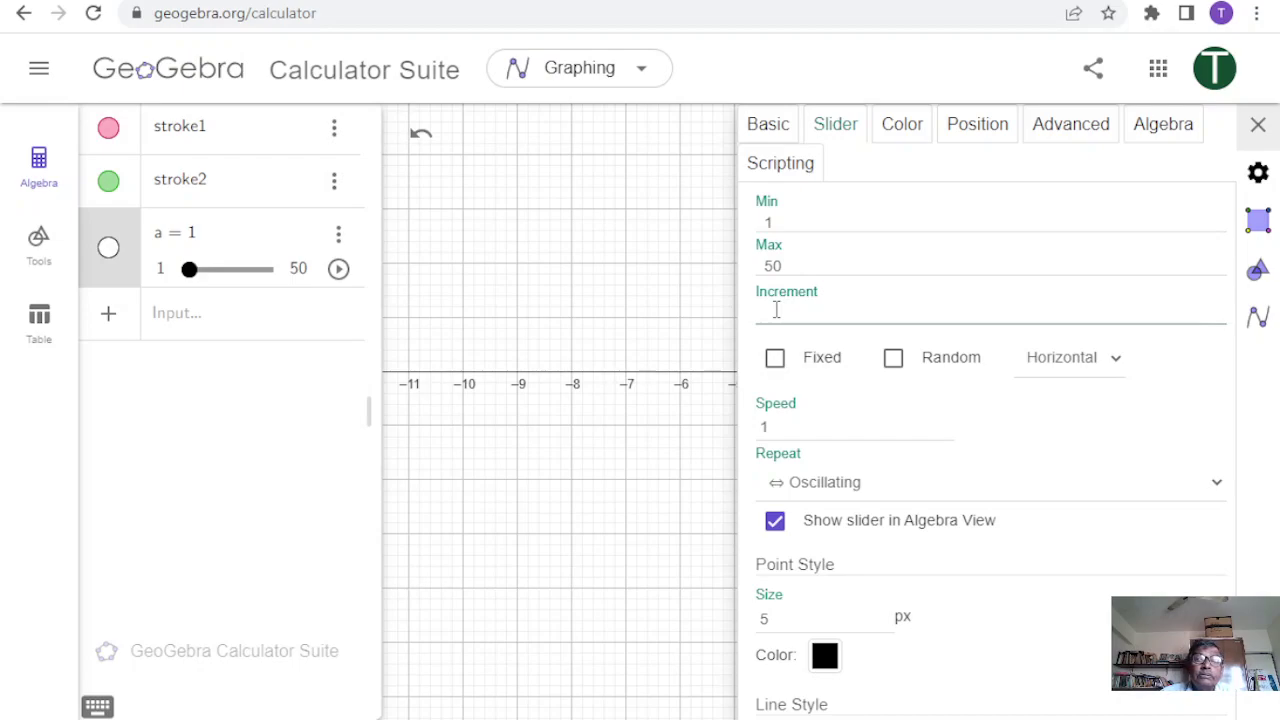
left_click(714, 300)
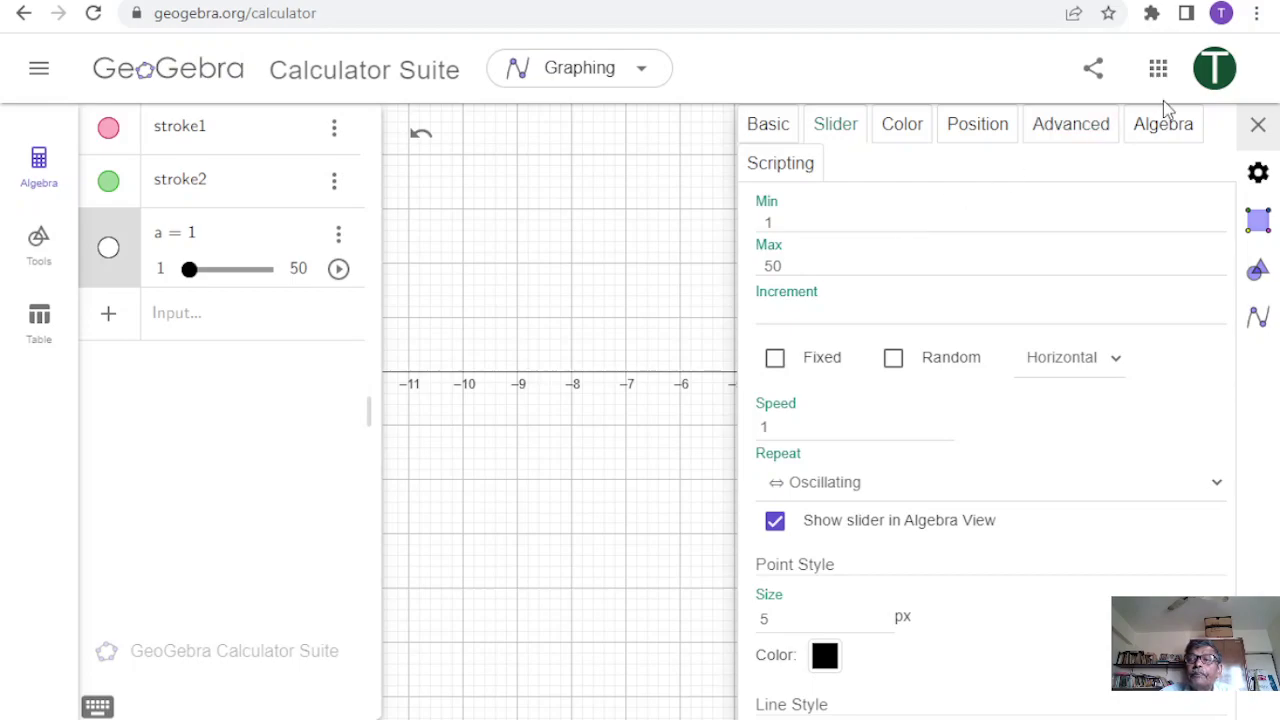
left_click(1256, 127)
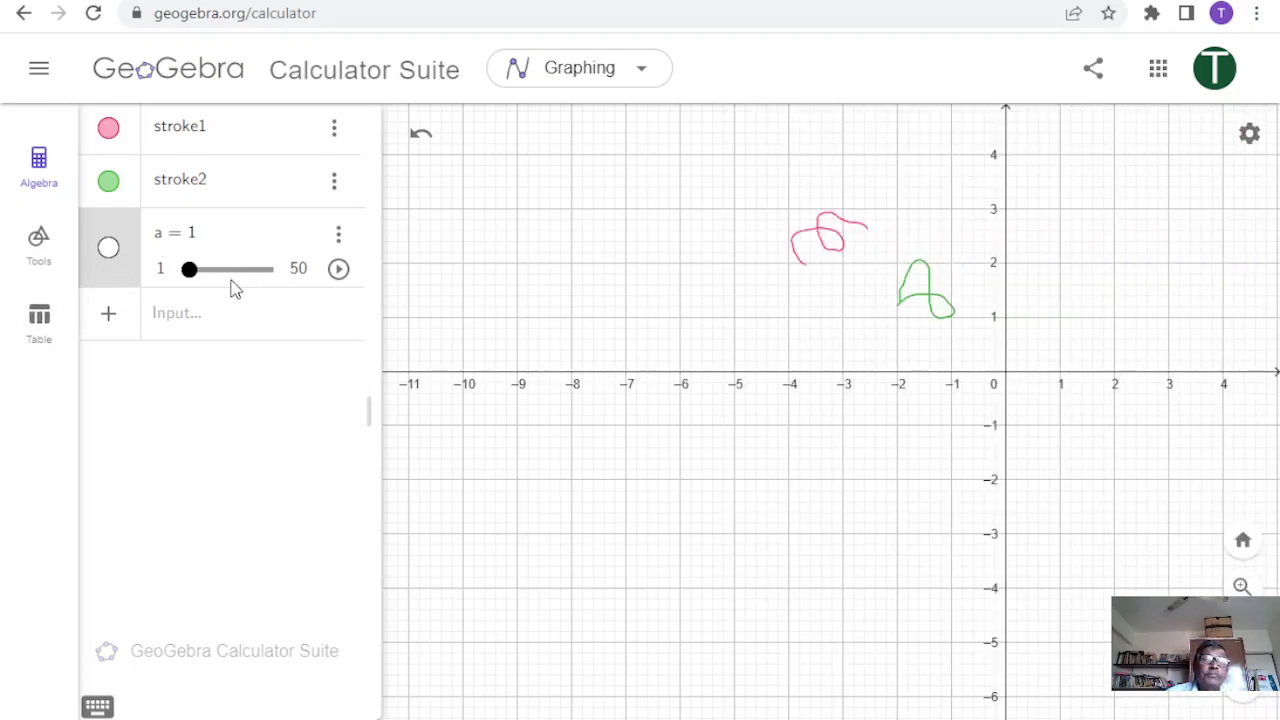
Step: Reopen the settings of slider a, set its increment to 1 and close them
left_click(338, 237)
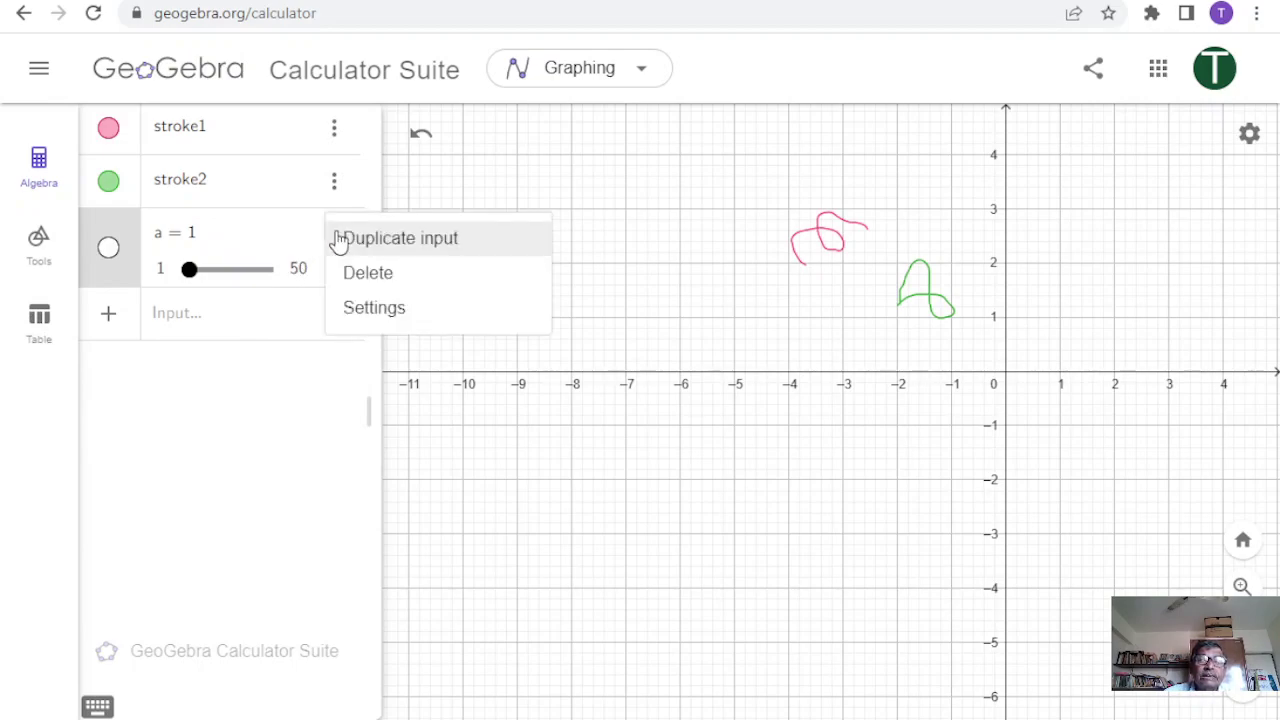
left_click(386, 307)
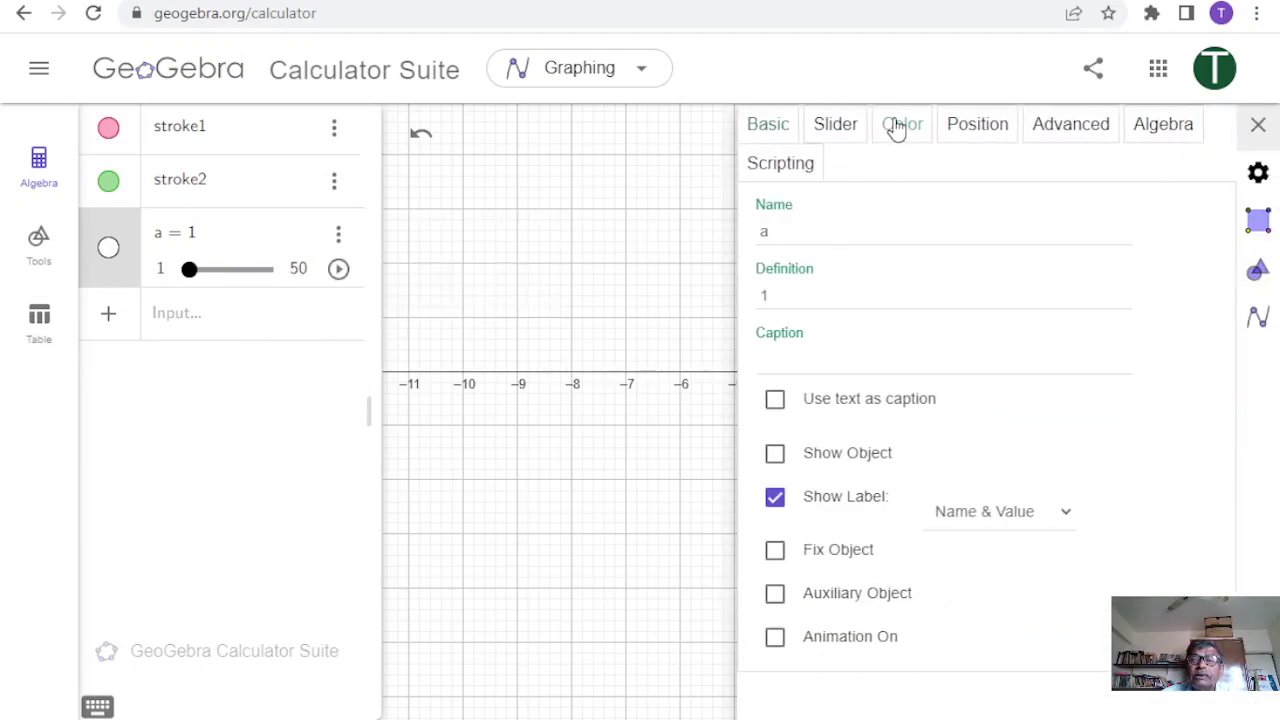
left_click(843, 132)
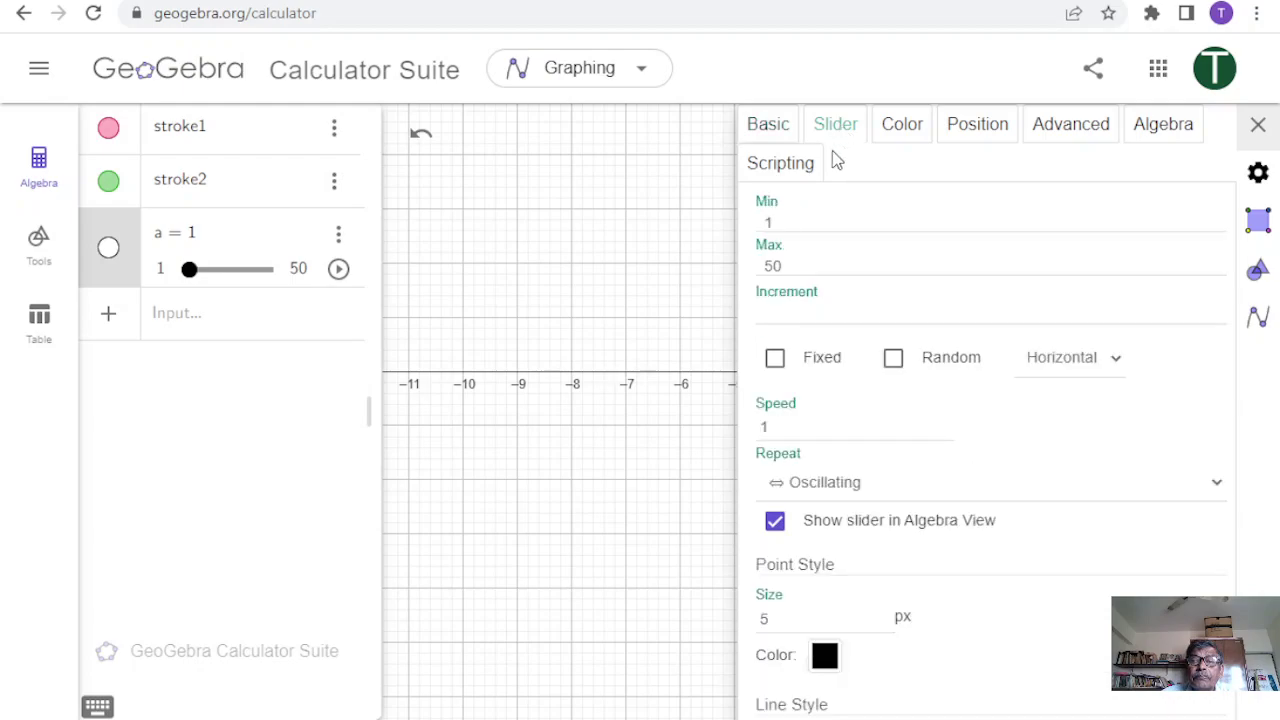
left_click(767, 313)
type("1")
left_click(1257, 125)
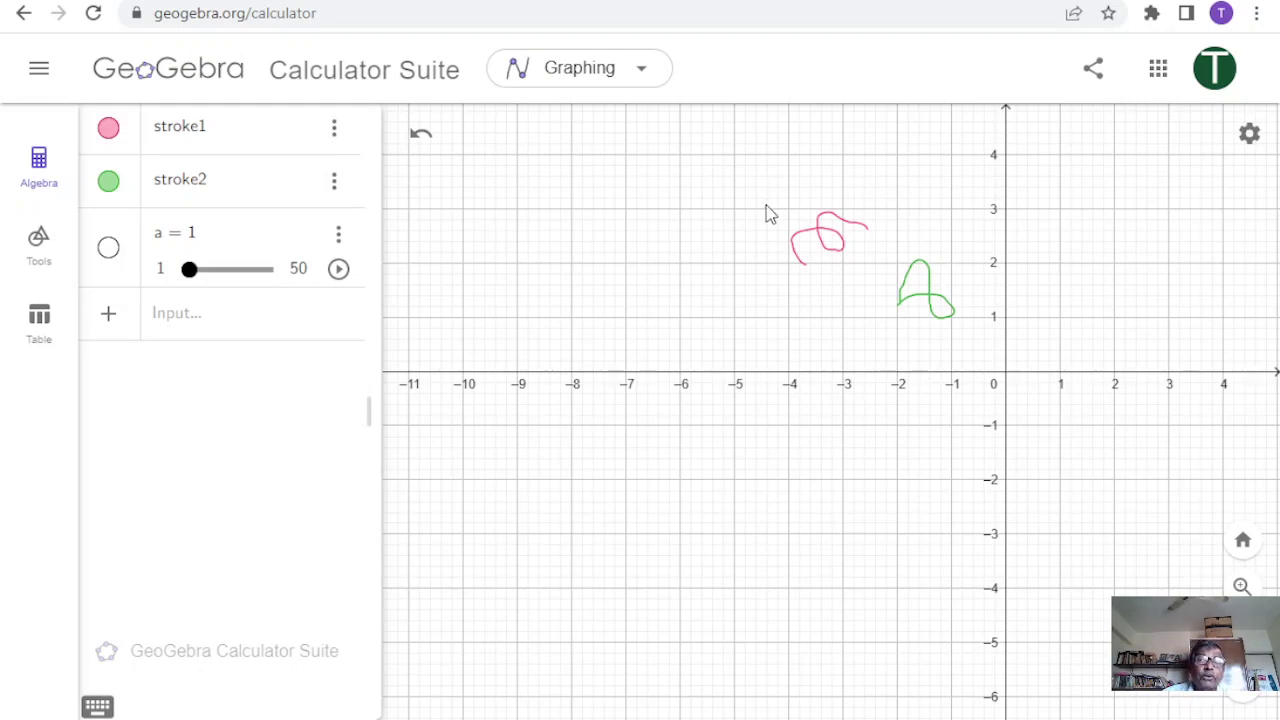
Step: Begin a new Algebra view expression with a Sequence command containing a nested Rotate command whose object is stroke1
left_click(157, 322)
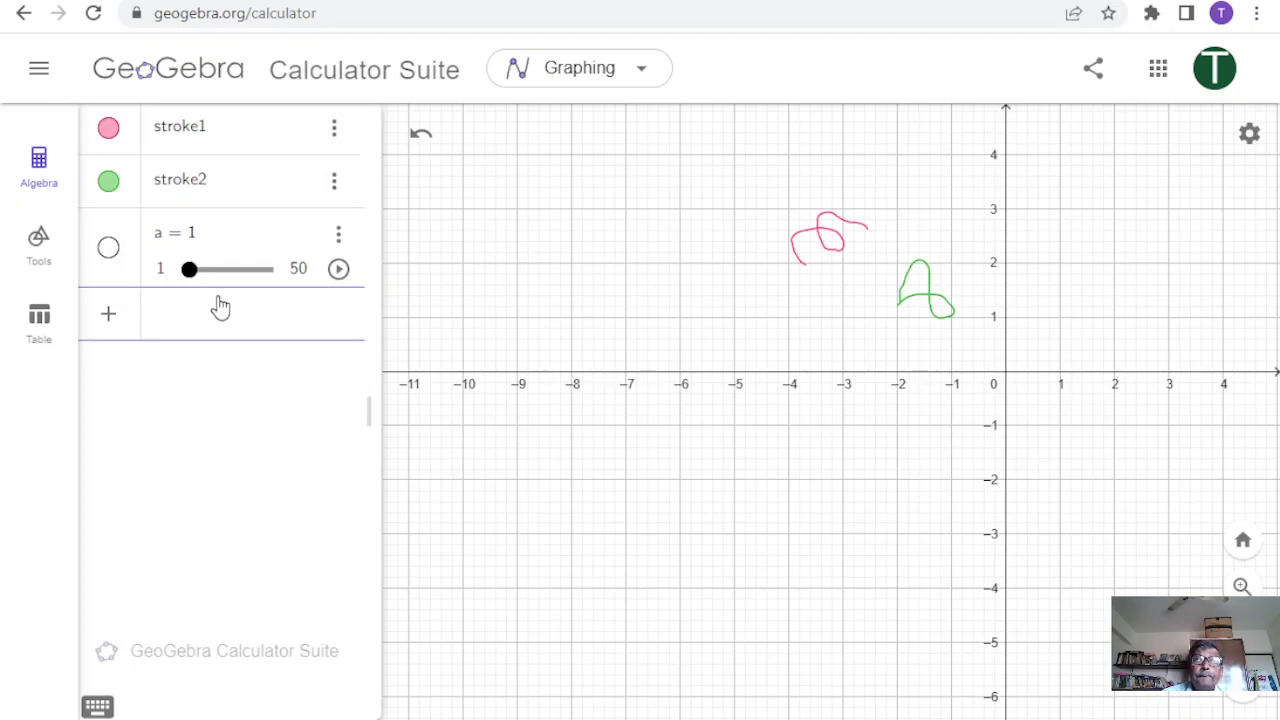
type("Sequen")
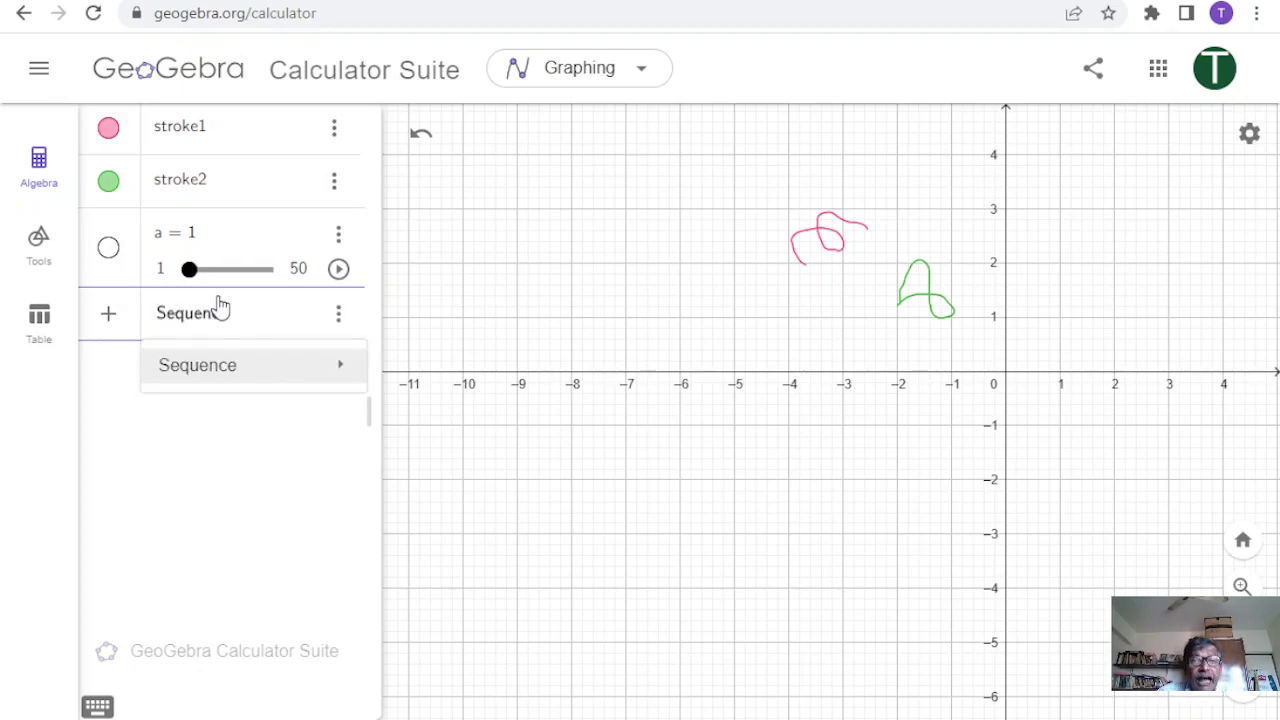
type("ce")
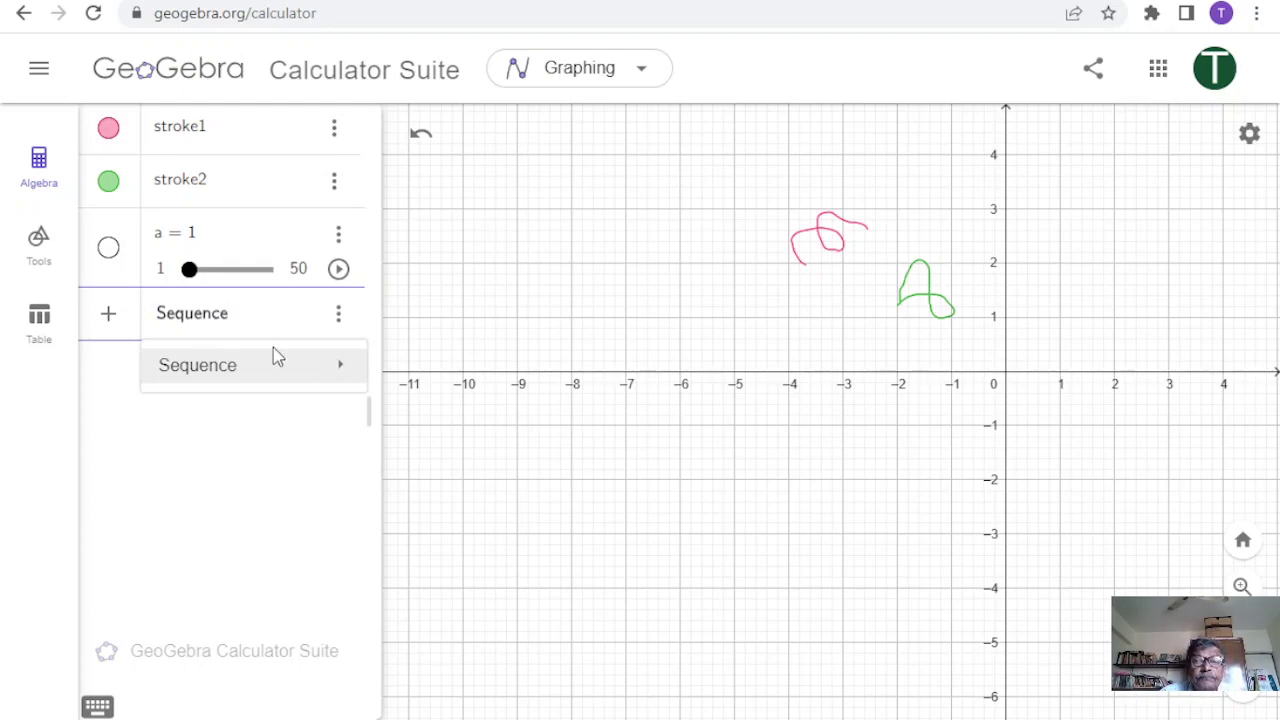
type("(")
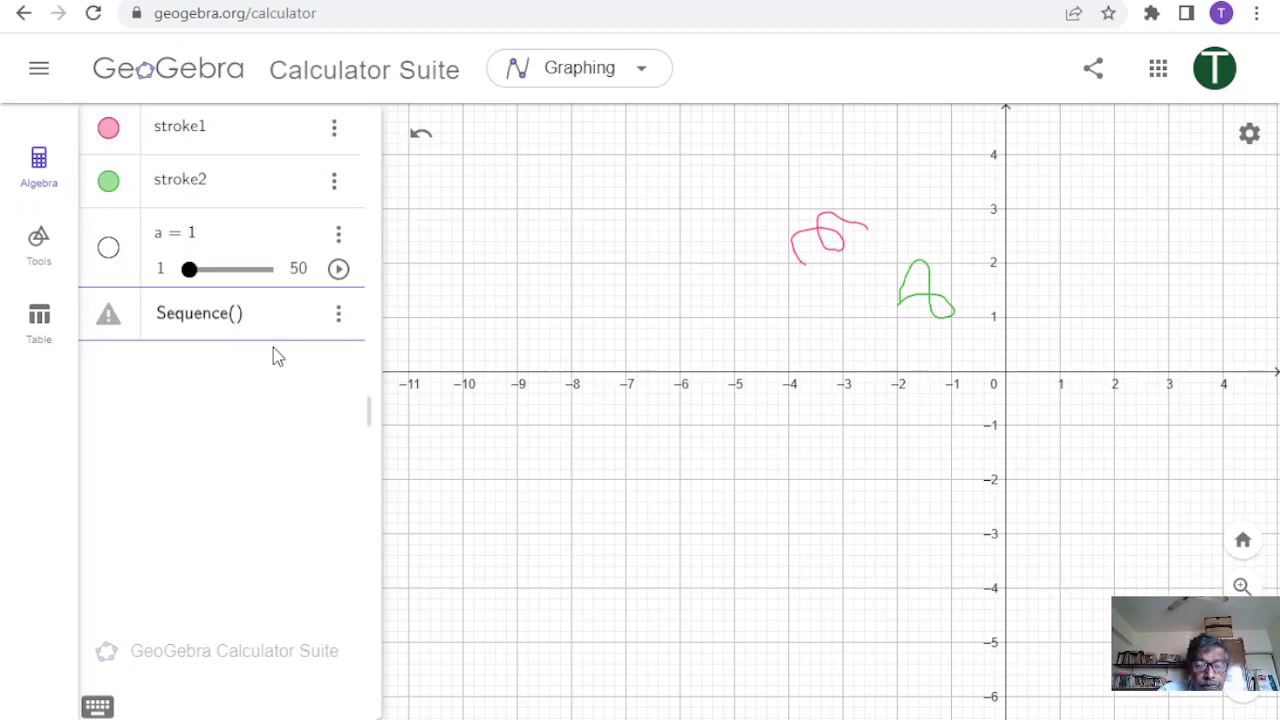
type("Rotate")
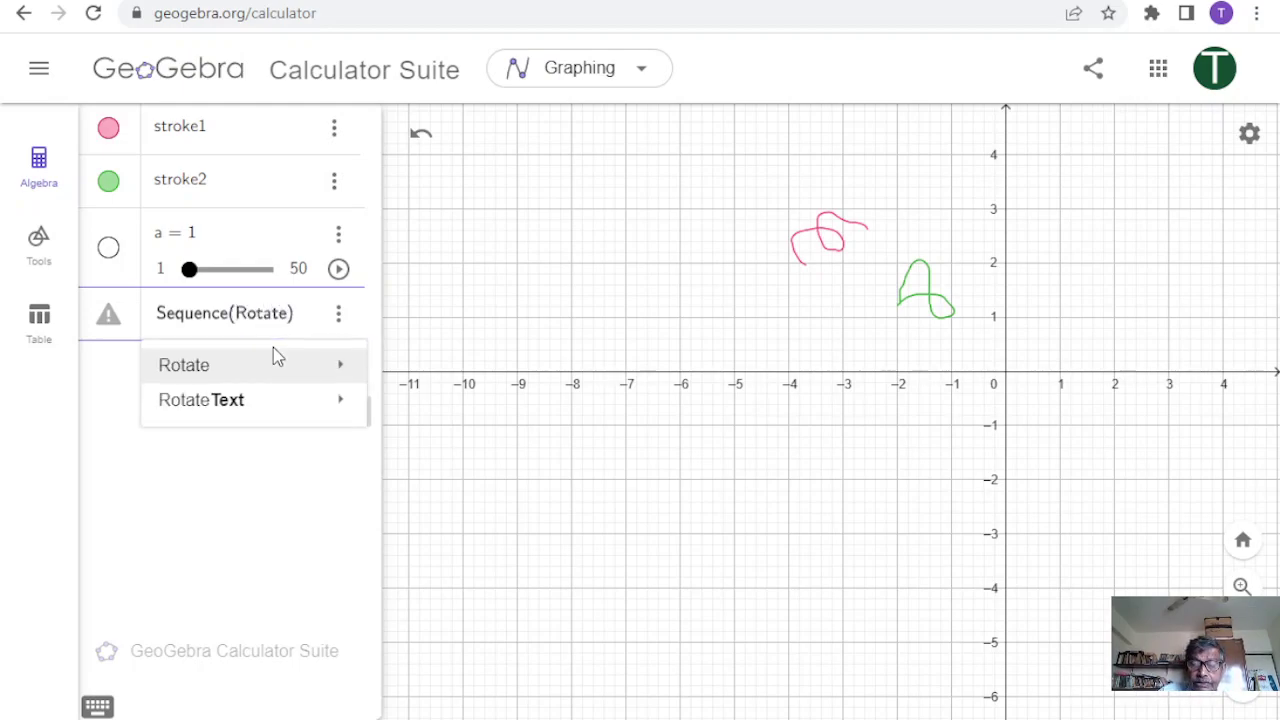
left_click(273, 356)
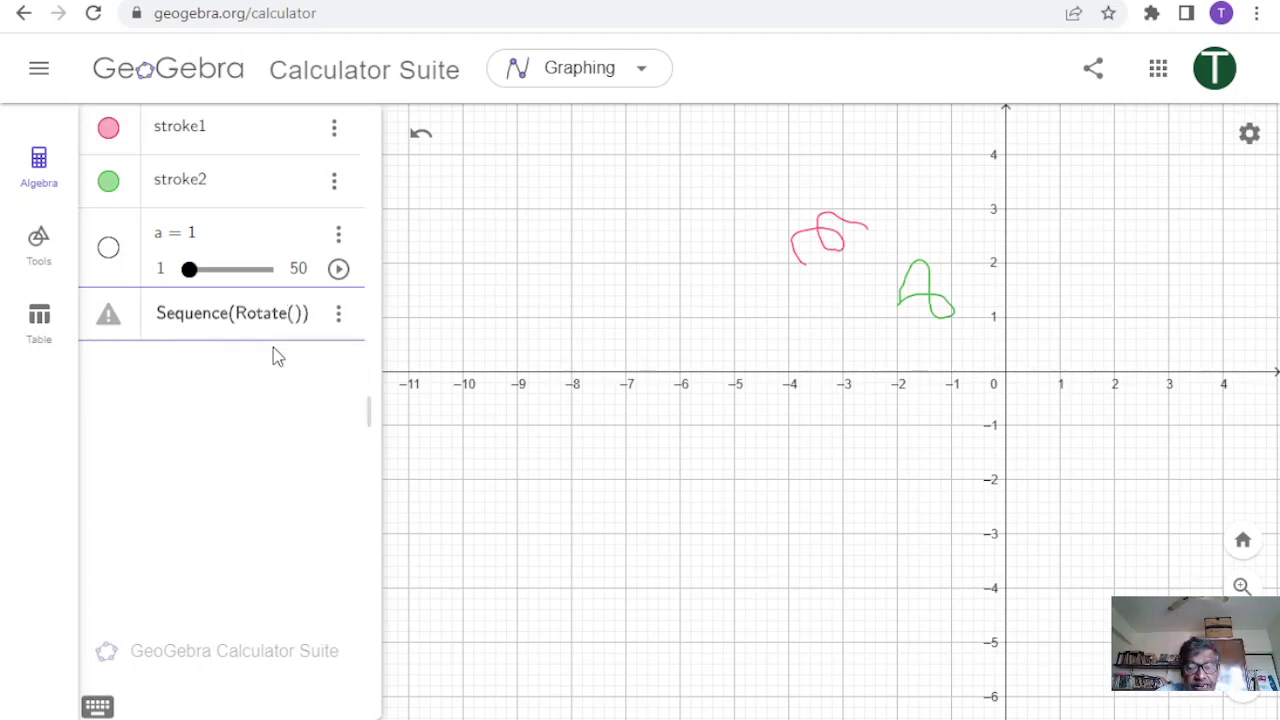
type("strok")
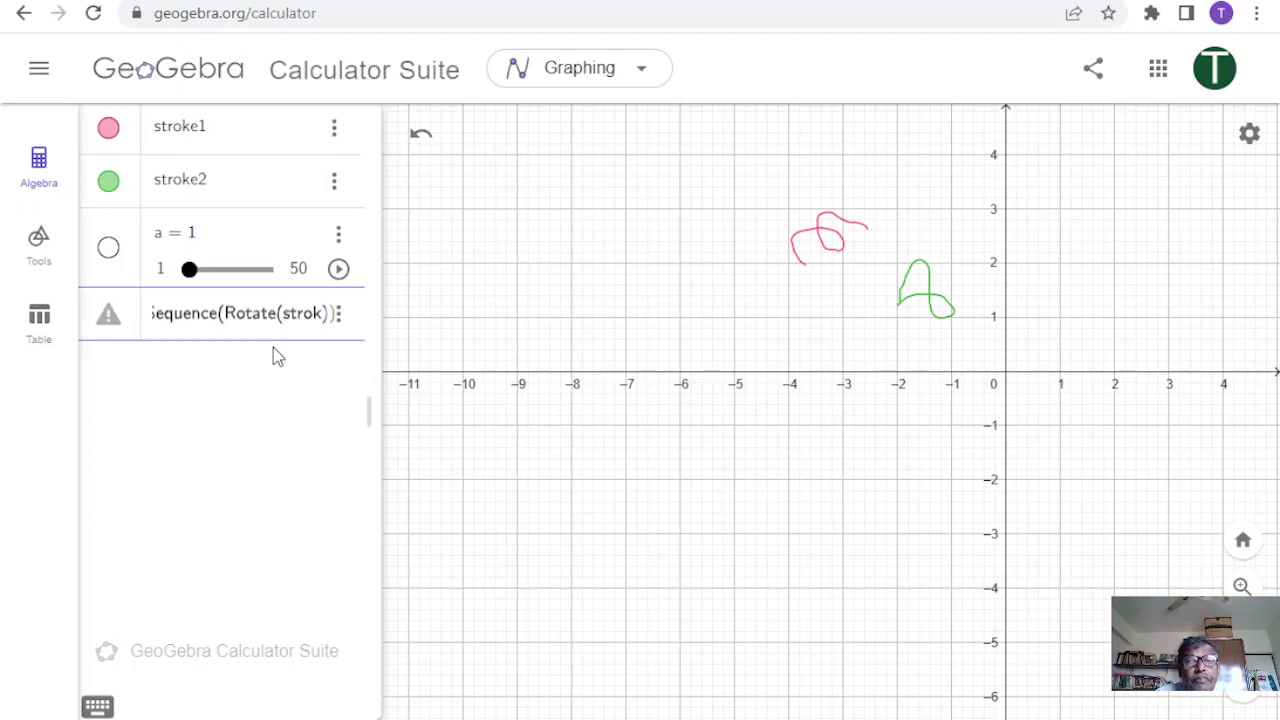
type("e1,")
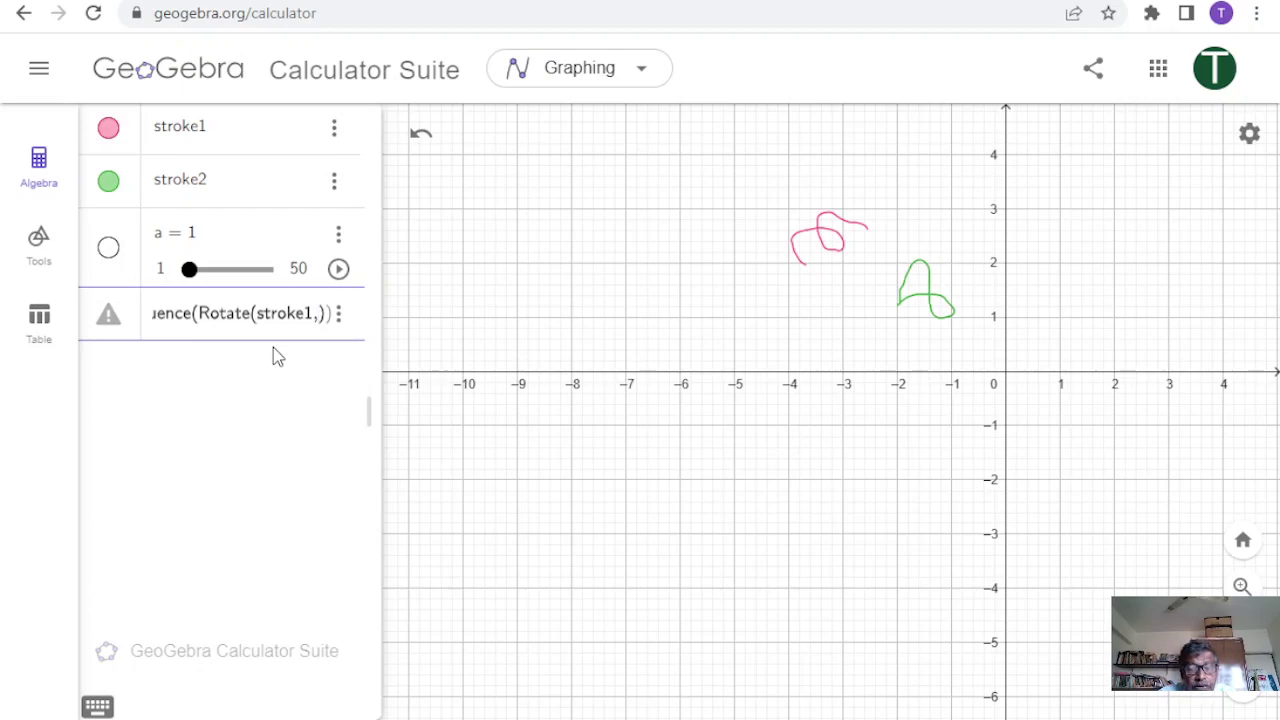
Step: Enter 2 pi k/a as the rotation angle in the nested Rotate command
type("2 ")
type("pi")
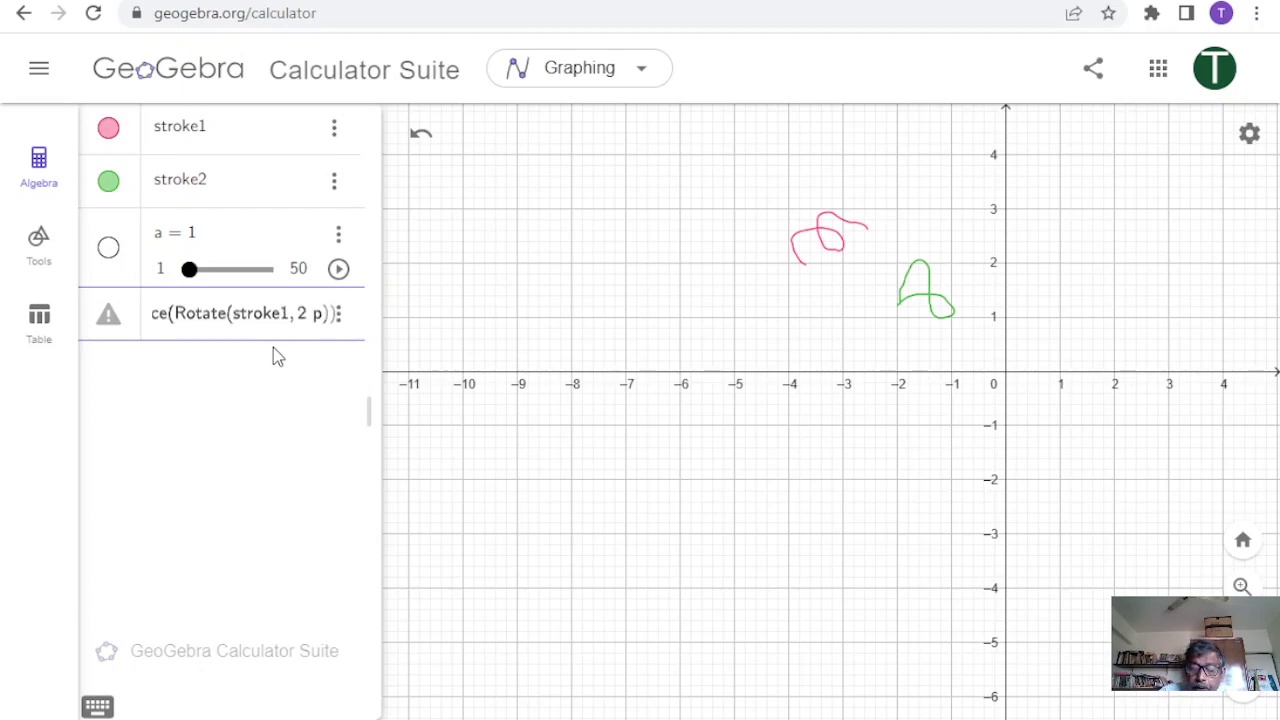
type(" k")
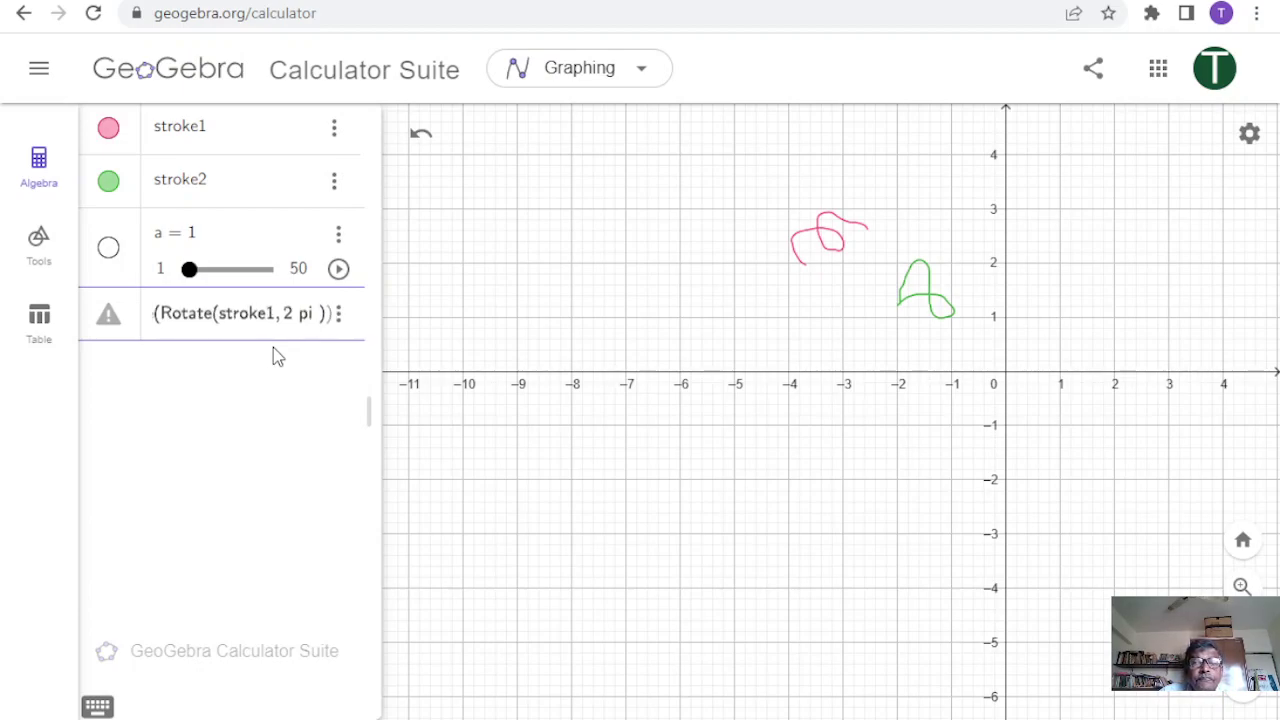
type("/")
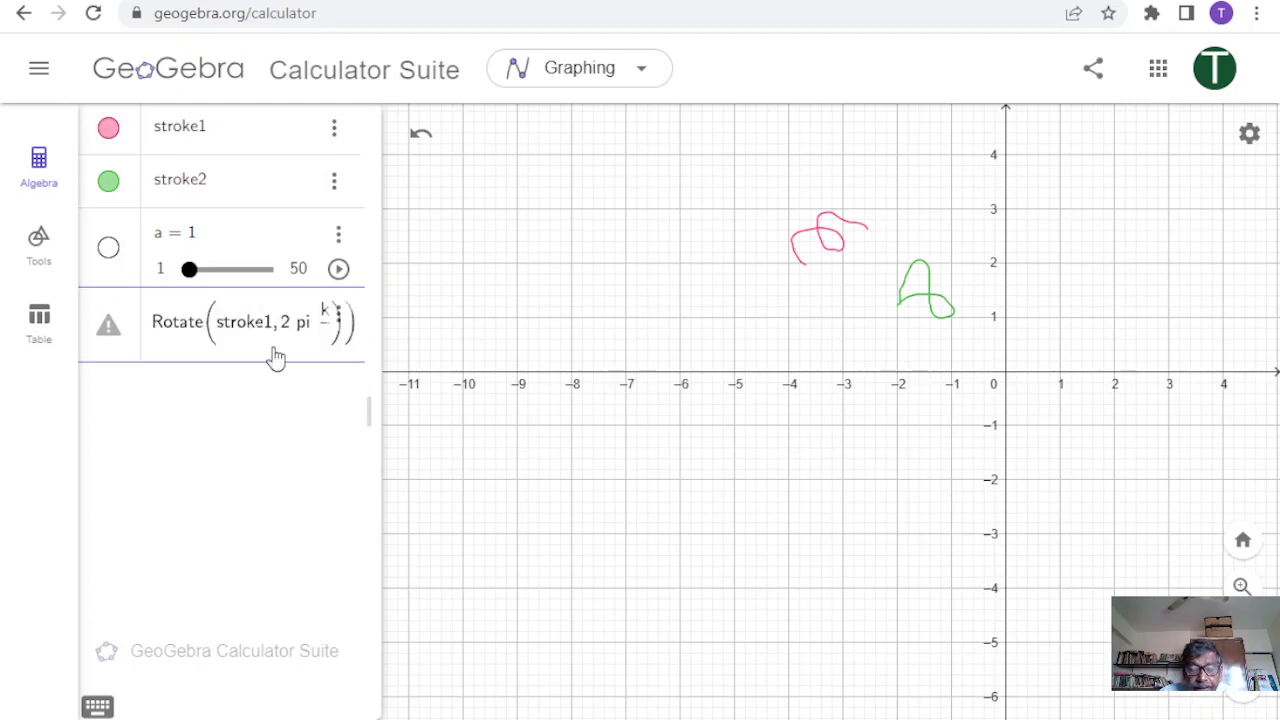
type("a")
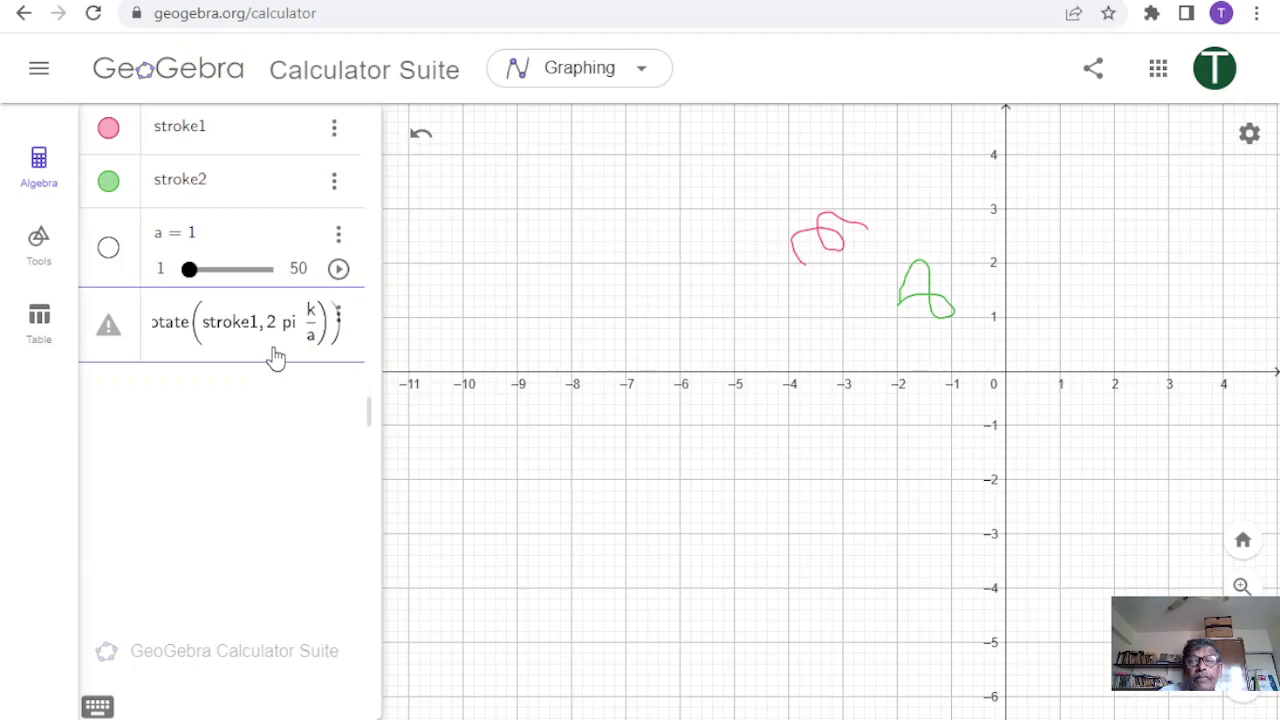
key("Right")
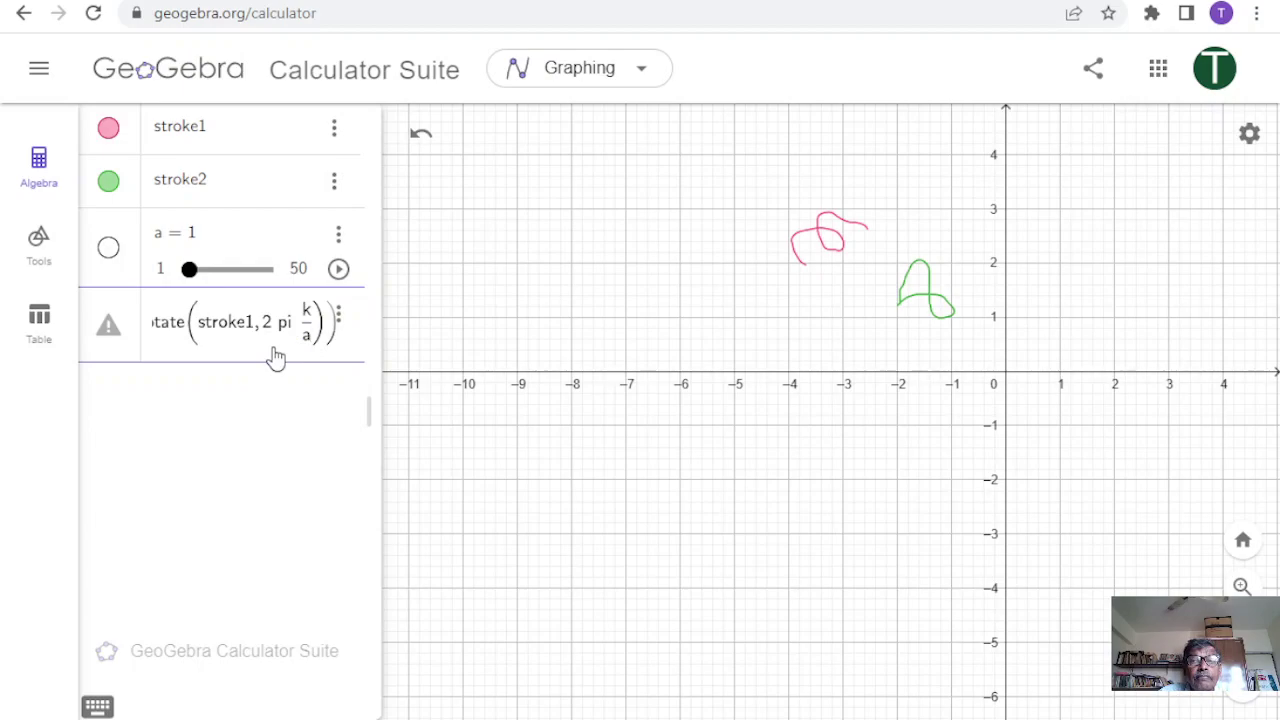
Step: Set the rotation centre to (0,0), complete the Sequence with k, 1, a, 1 as its remaining arguments, and submit the expression
type(", ")
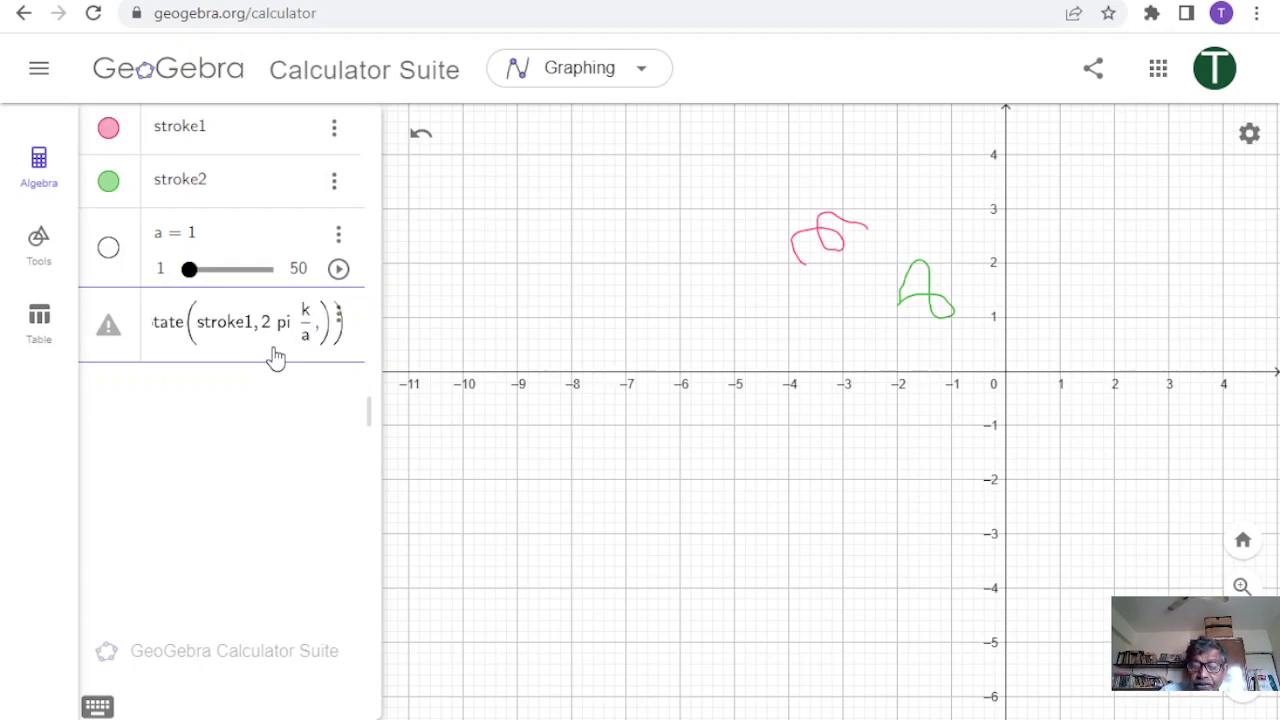
type("(")
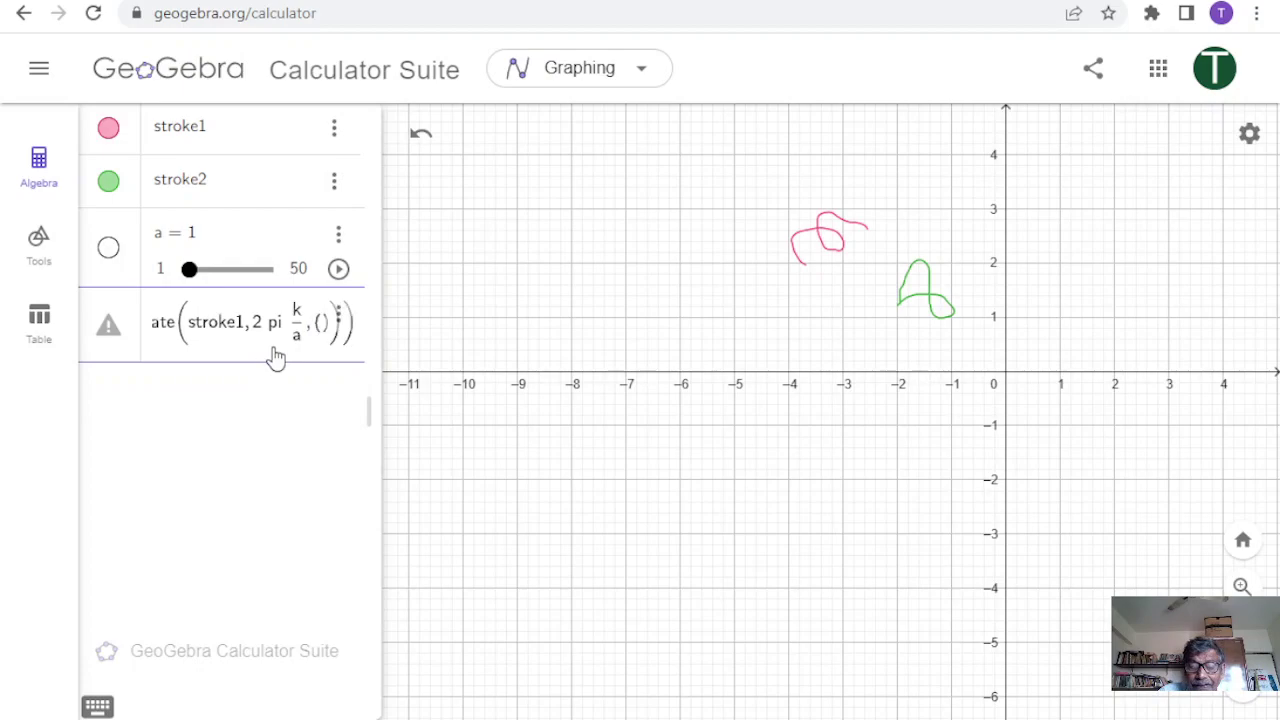
type("0,0")
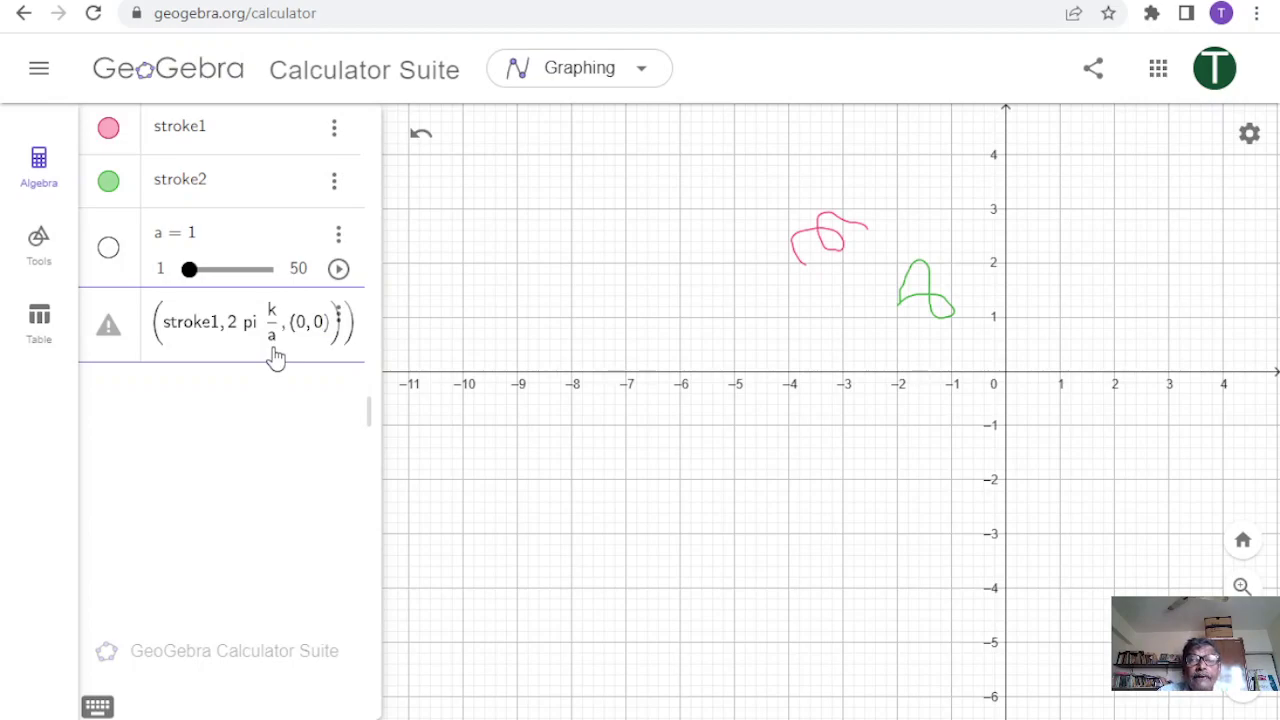
type("))")
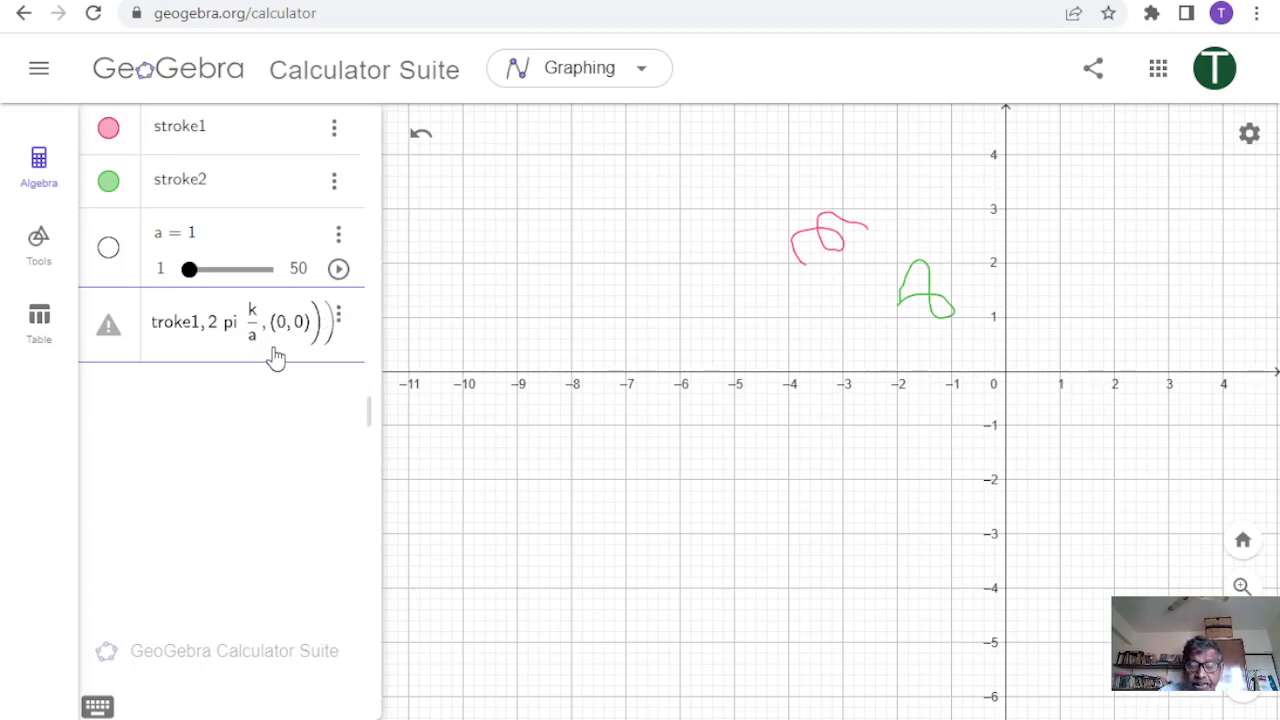
type(", k, 1, a, 1")
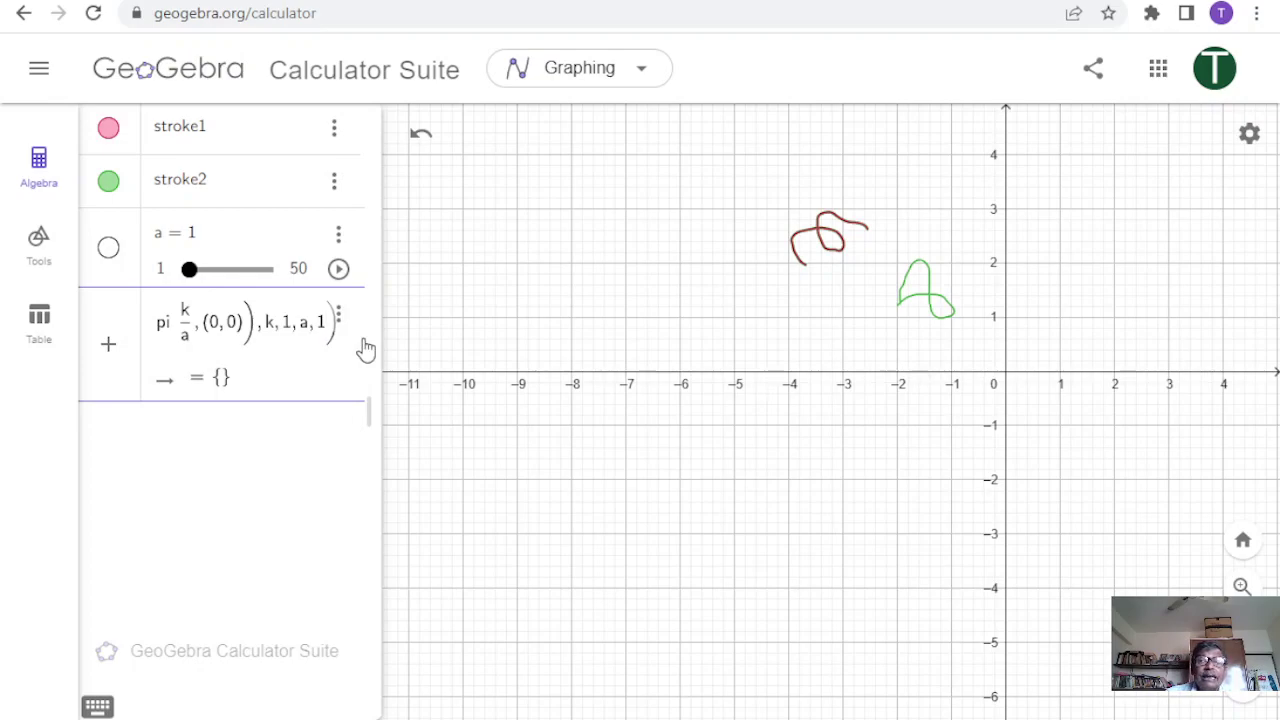
key("Return")
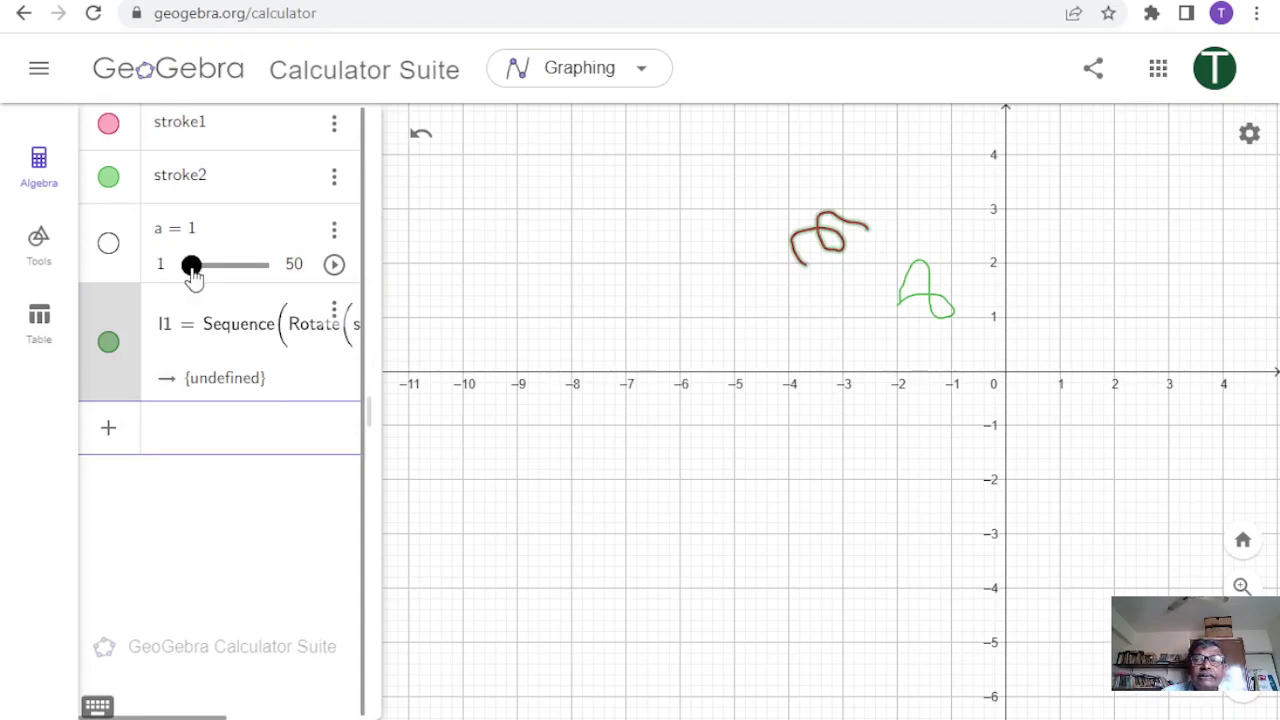
Step: Test the rotated stroke sequence by moving slider a up to 50 and back down to 1
left_click_drag(193, 272, 266, 277)
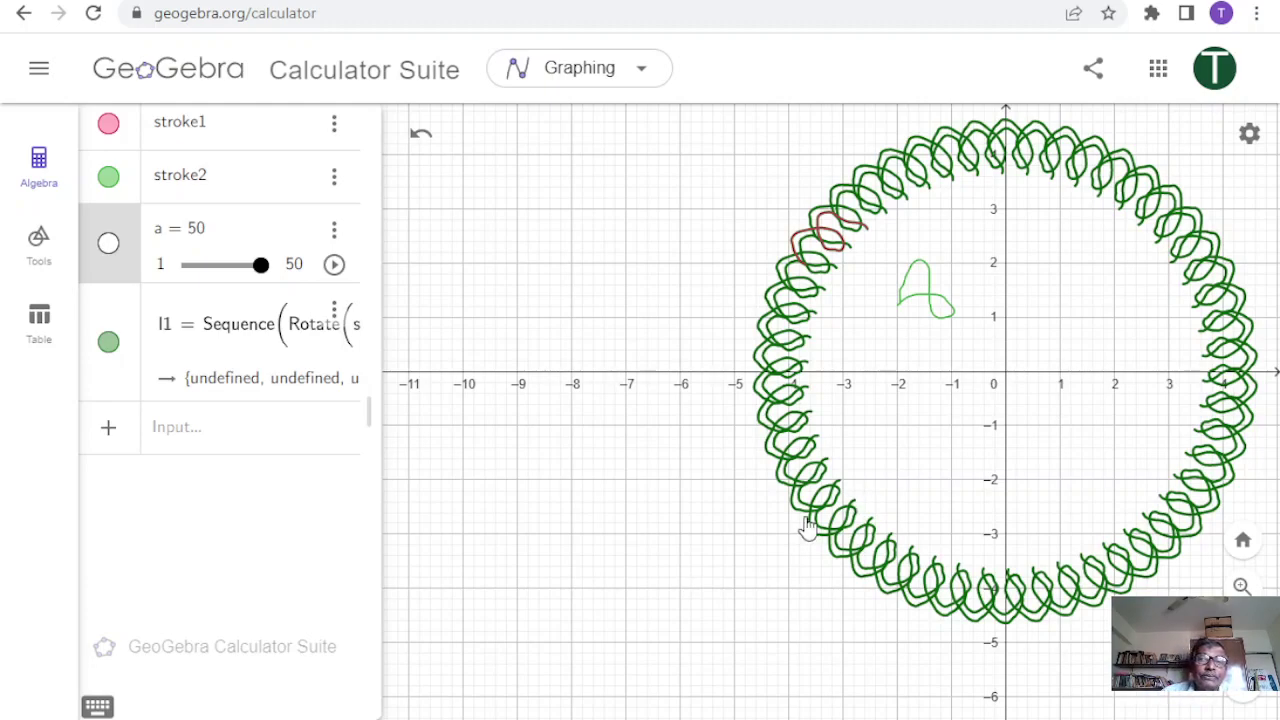
left_click(300, 440)
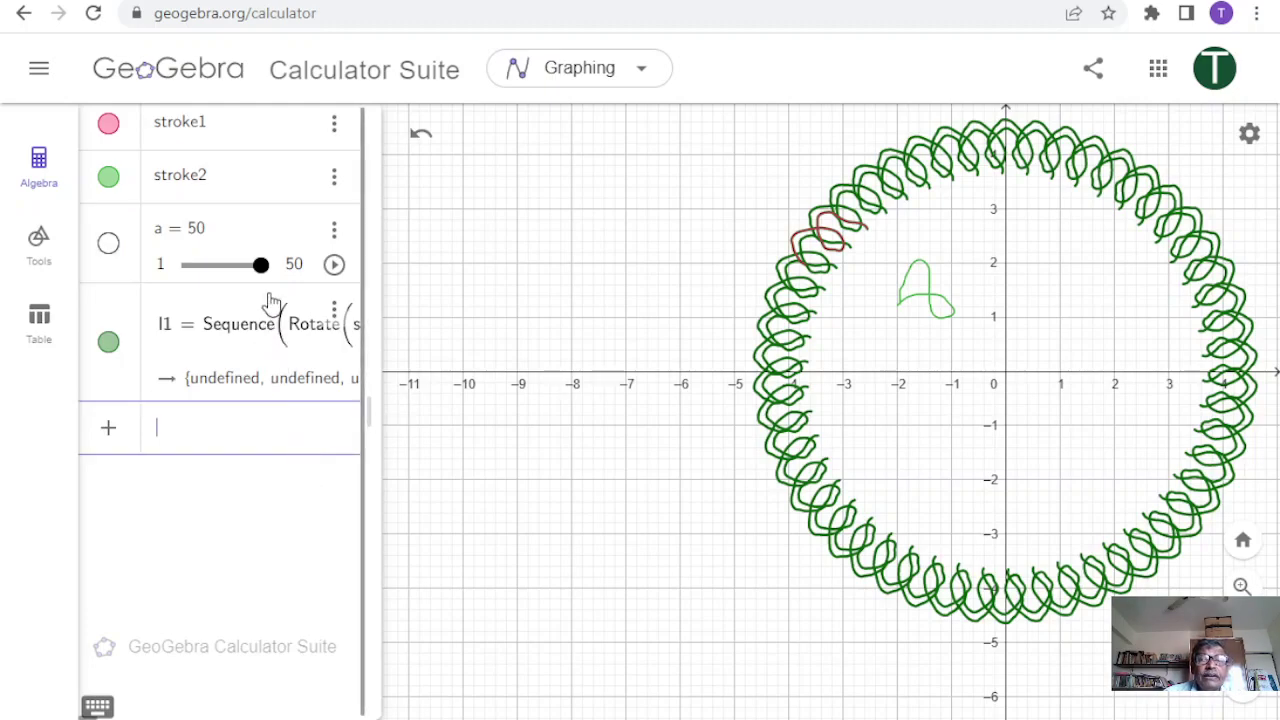
left_click_drag(260, 264, 25, 257)
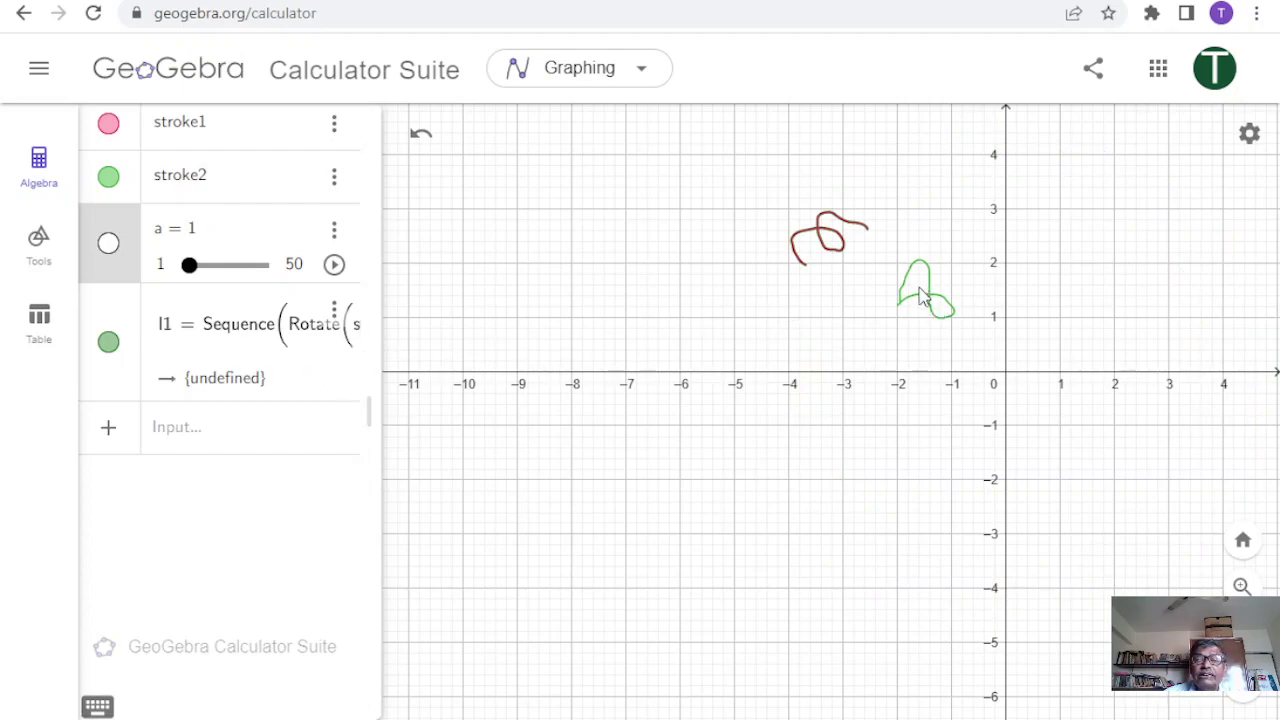
Step: Widen the Algebra view and duplicate the input of the Sequence expression that rotates stroke1
left_click_drag(370, 358, 565, 354)
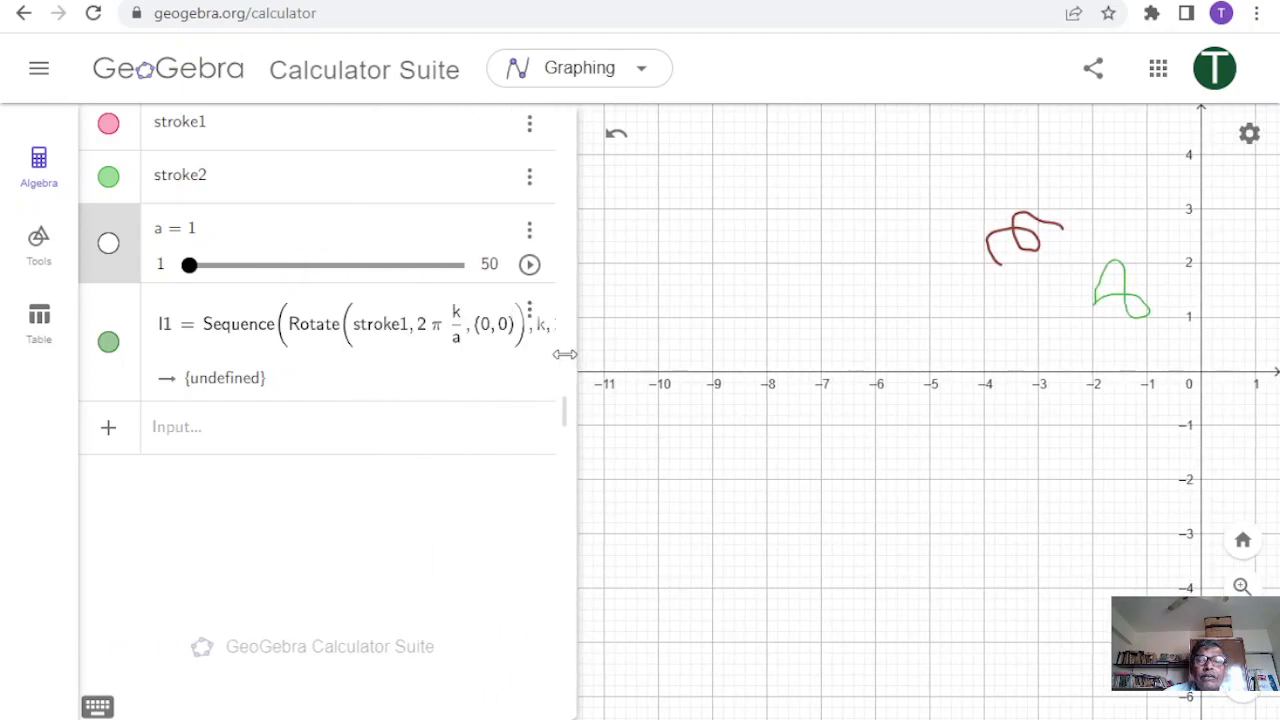
left_click(530, 313)
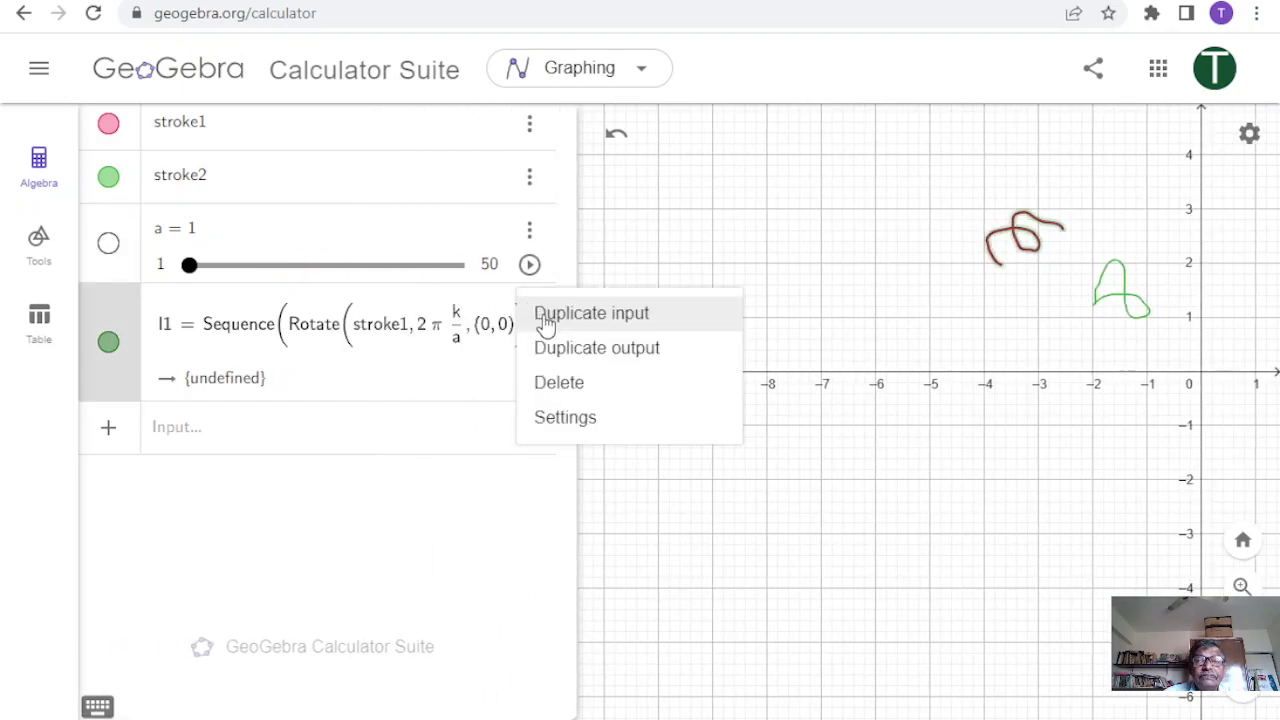
left_click(546, 326)
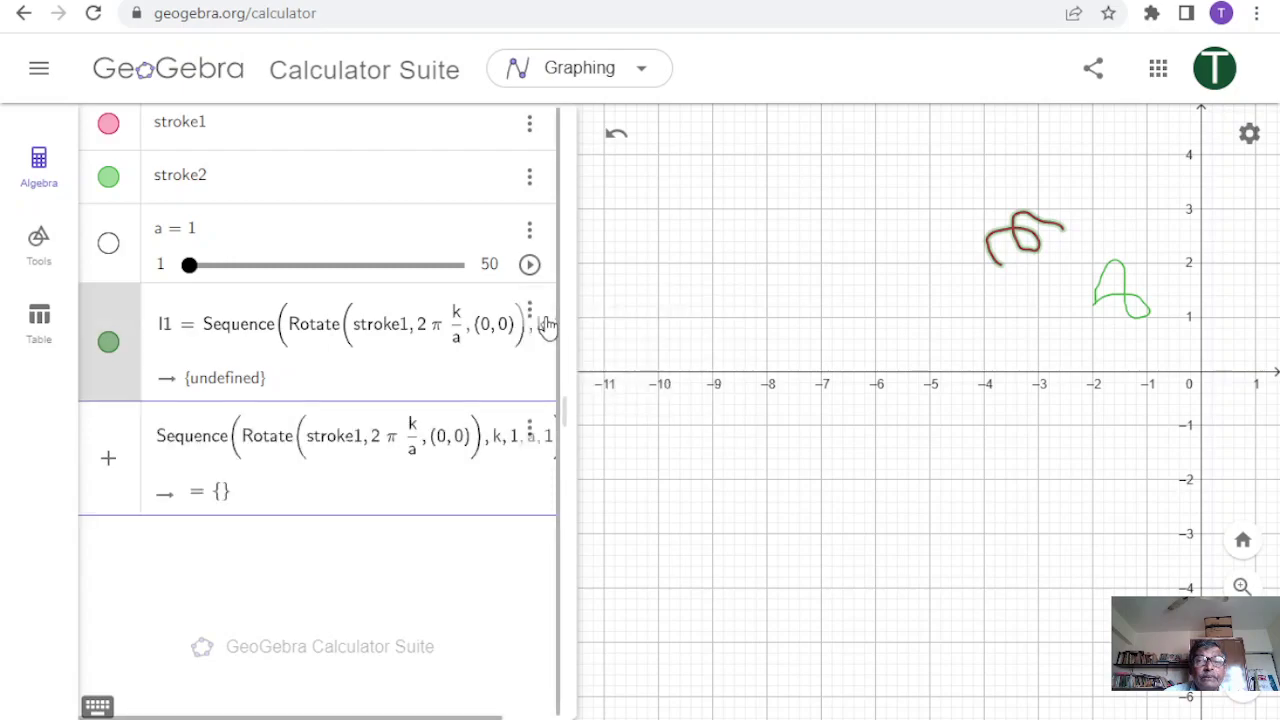
Step: Replace stroke1 with stroke2 in the duplicated Sequence expression and submit it
left_click(378, 481)
key("BackSpace")
type("2")
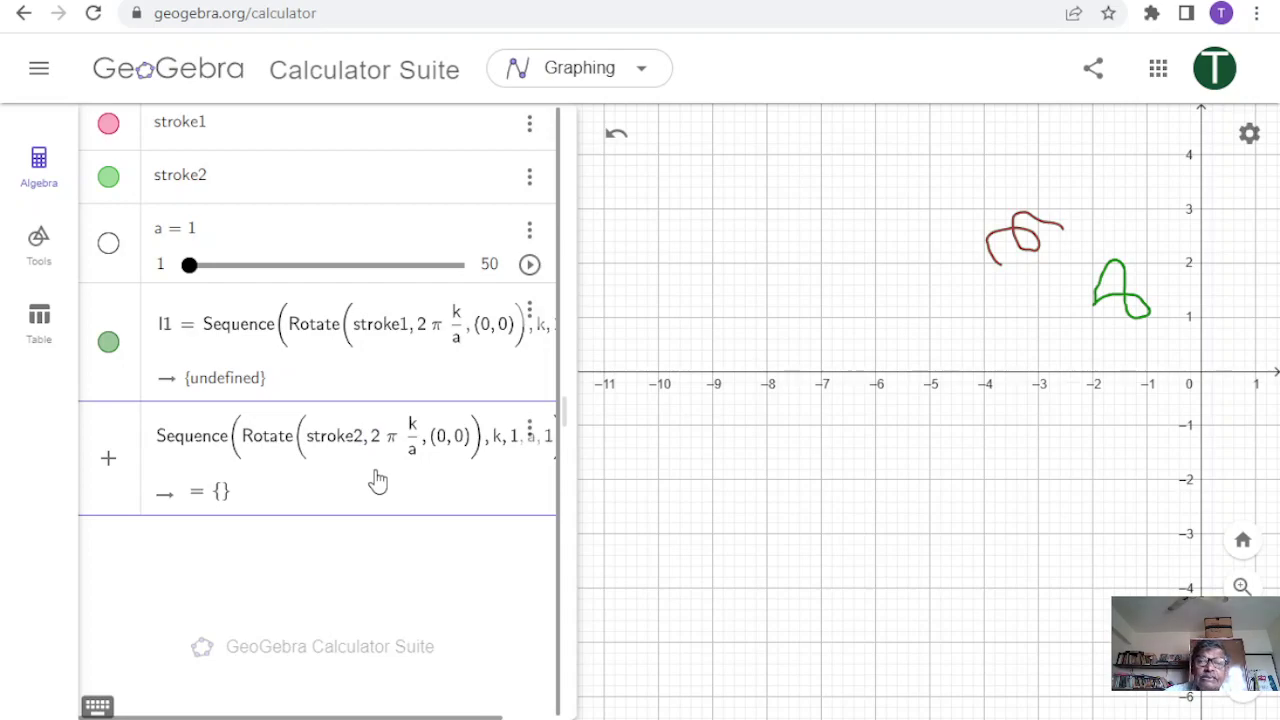
key("Return")
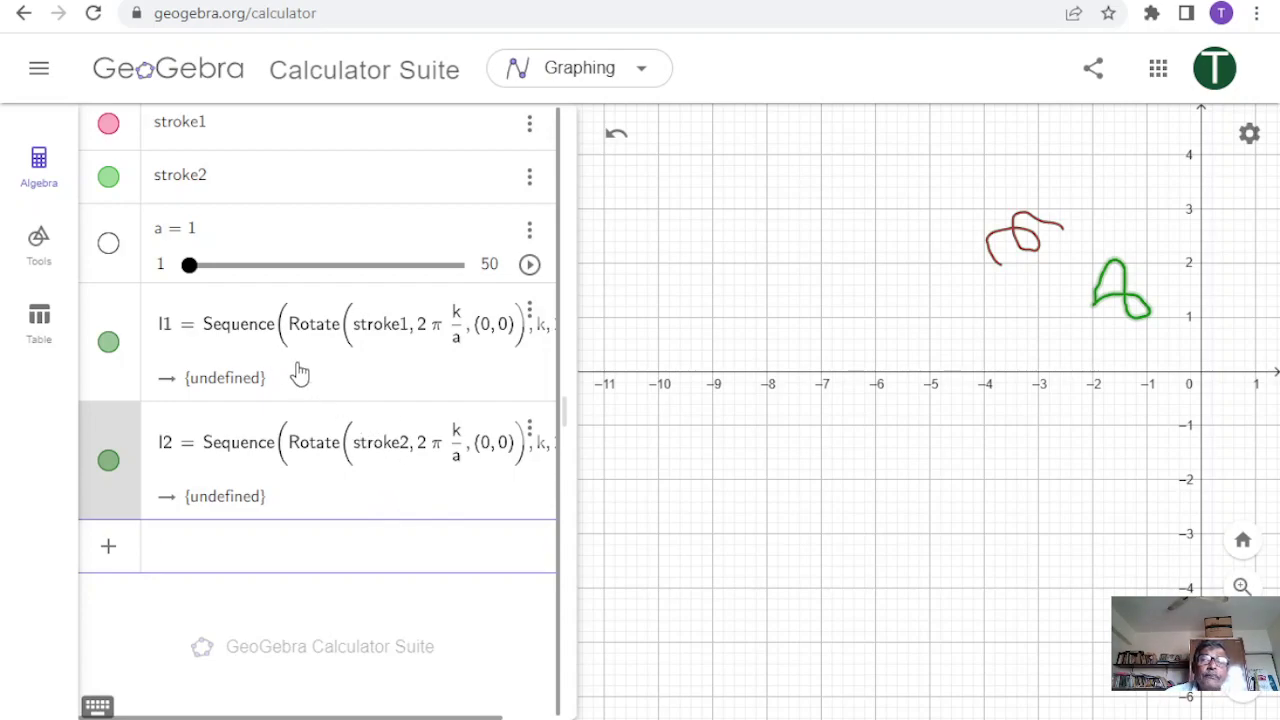
Step: Test both circular patterns by moving slider a to 27 and 50, and animate the slider, stopping it at 36
left_click_drag(194, 275, 337, 283)
left_click_drag(780, 369, 557, 371)
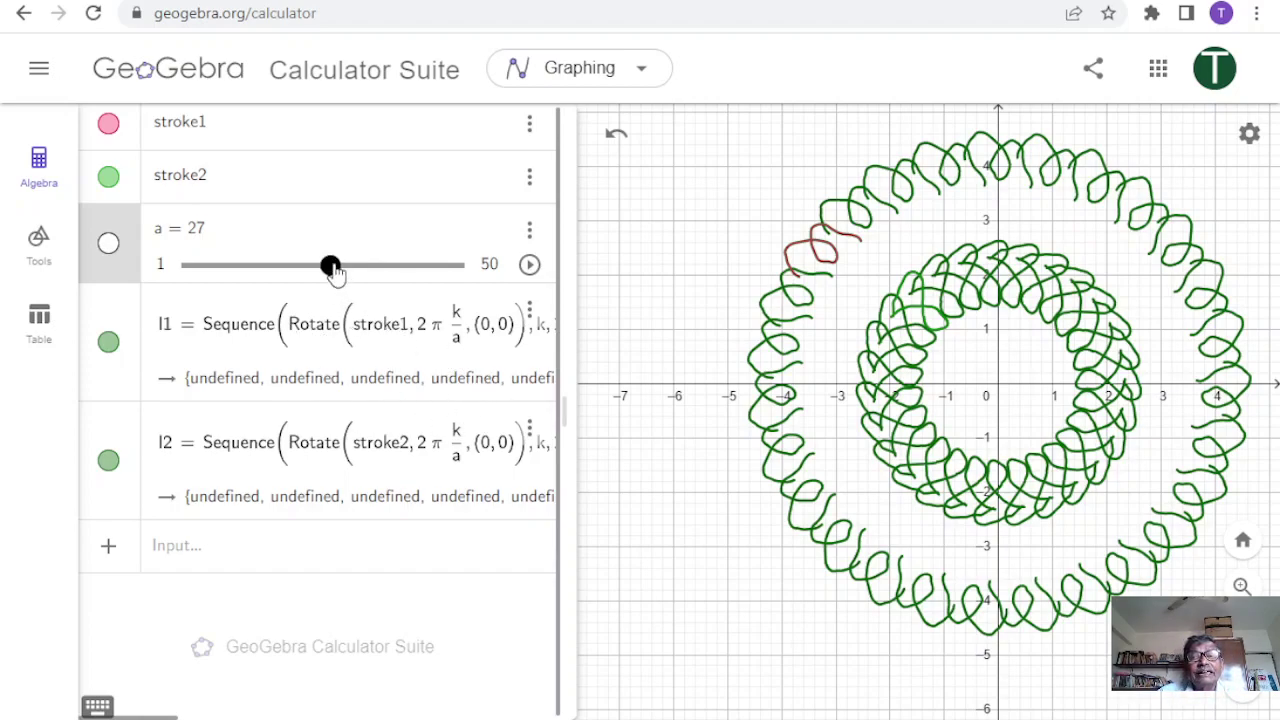
left_click_drag(330, 268, 535, 295)
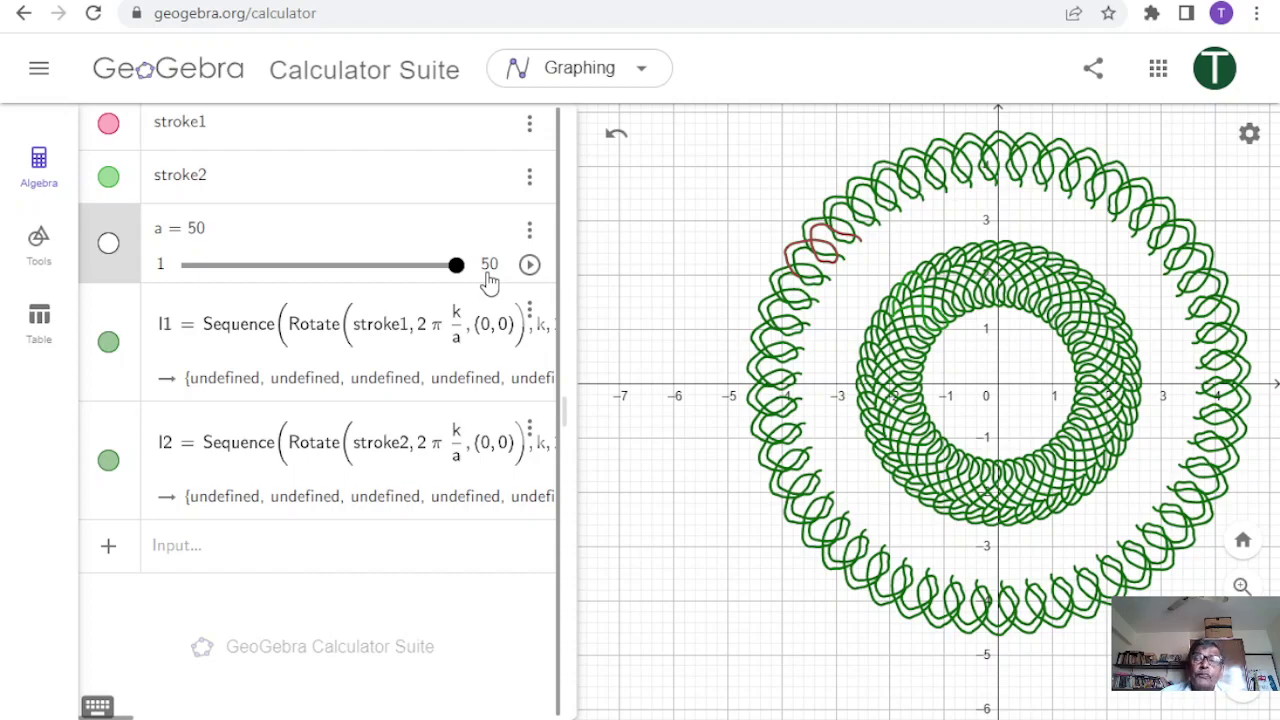
left_click(529, 265)
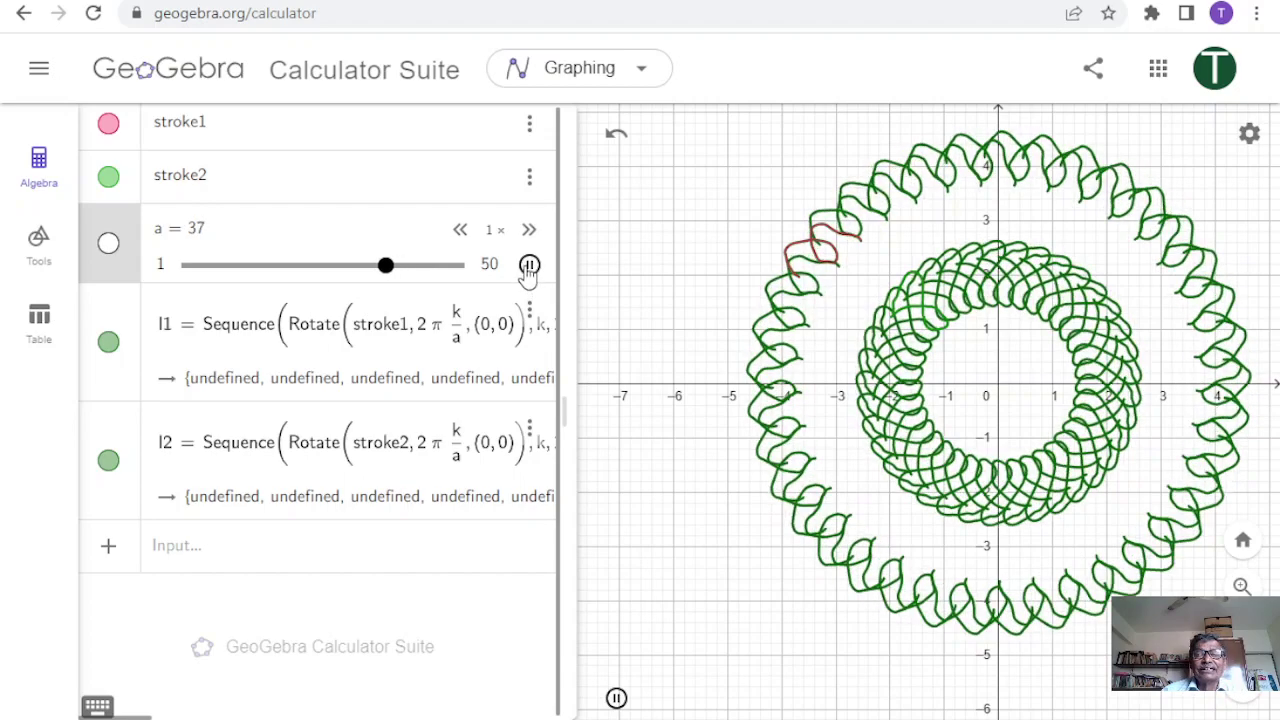
left_click(529, 266)
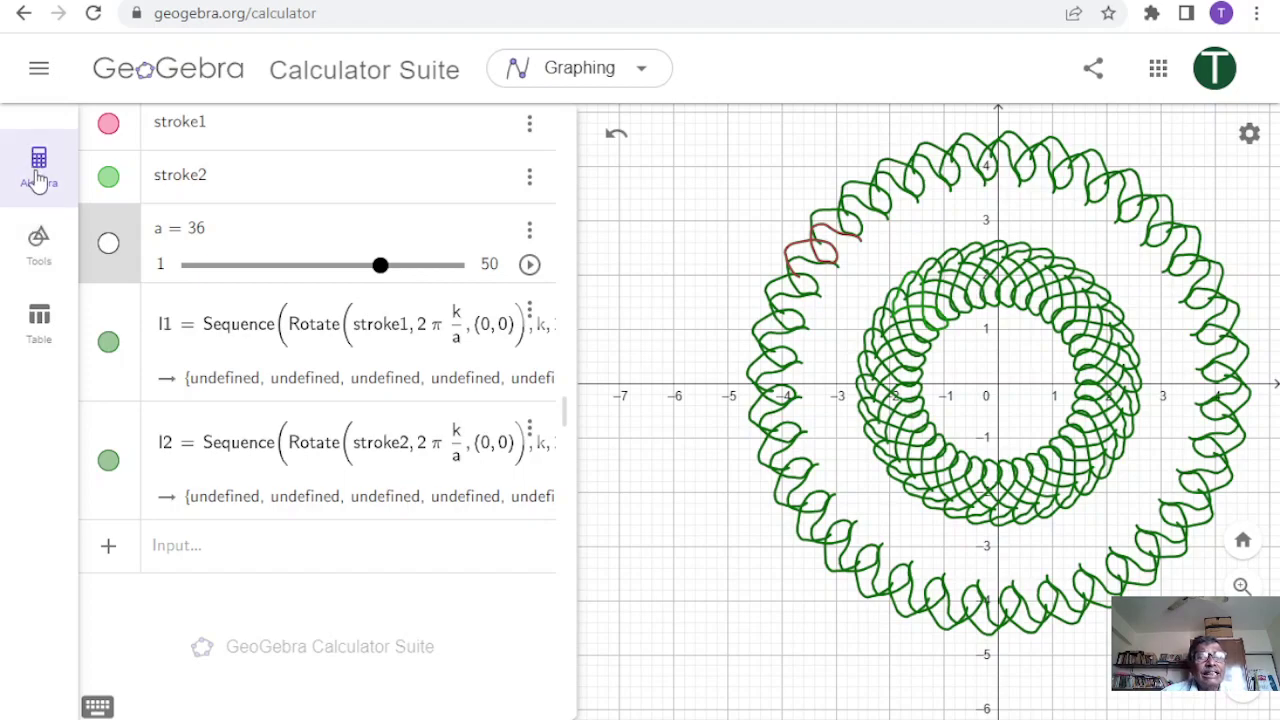
Step: Draw a small zigzag Pen stroke near (-7, 3) outside the outer ring, undo its last segment, and return to the Algebra view
left_click(38, 252)
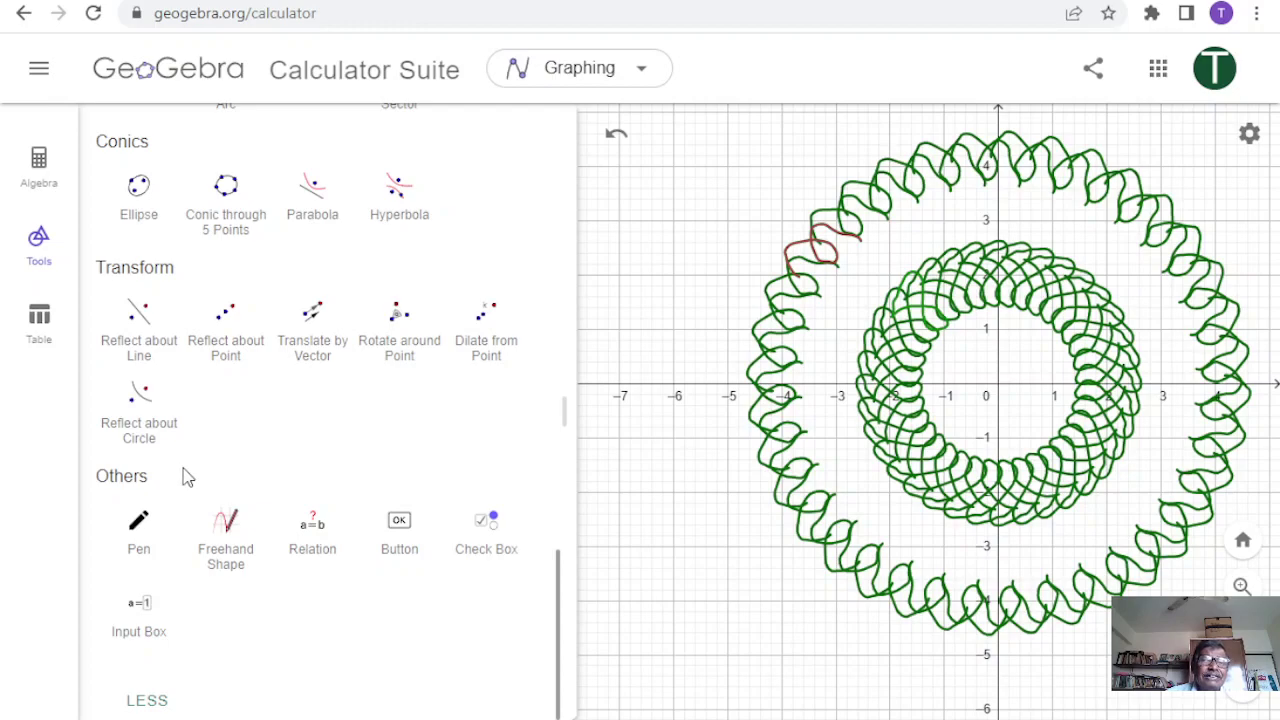
left_click(140, 538)
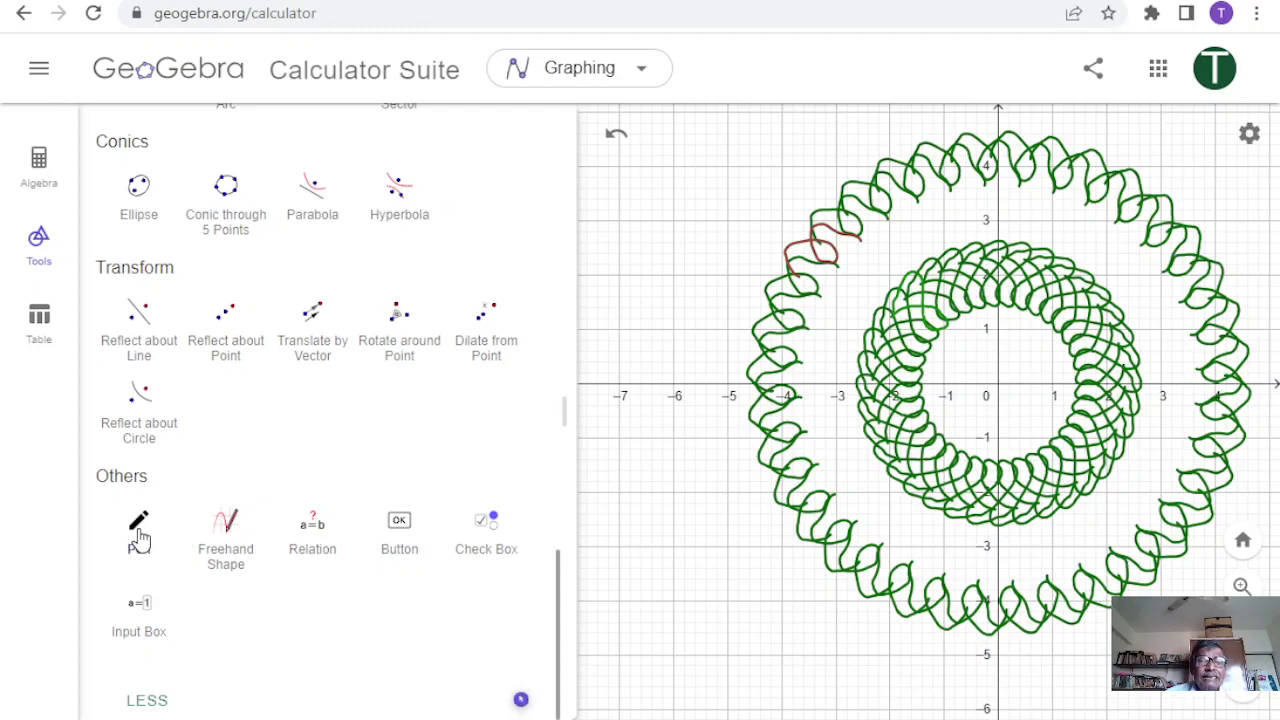
left_click(140, 538)
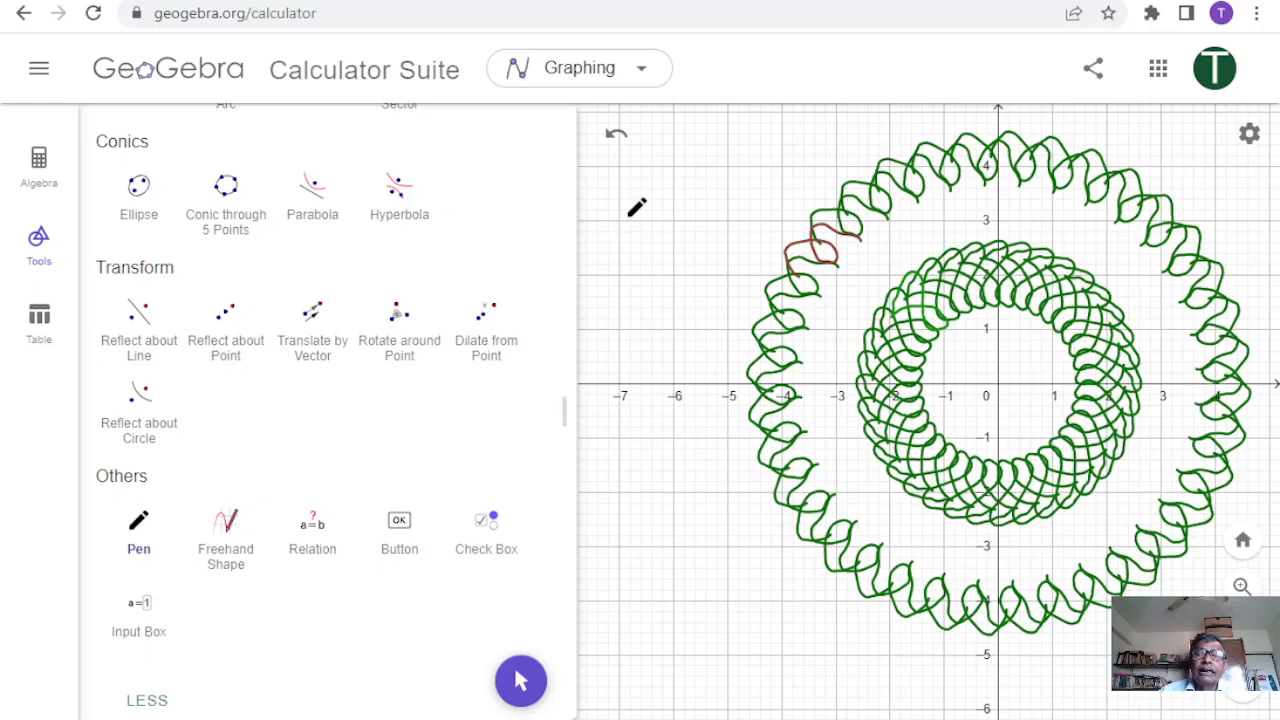
mouse_move(623, 219)
left_mouse_down()
mouse_move(668, 190)
mouse_move(648, 190)
mouse_move(666, 216)
left_mouse_up()
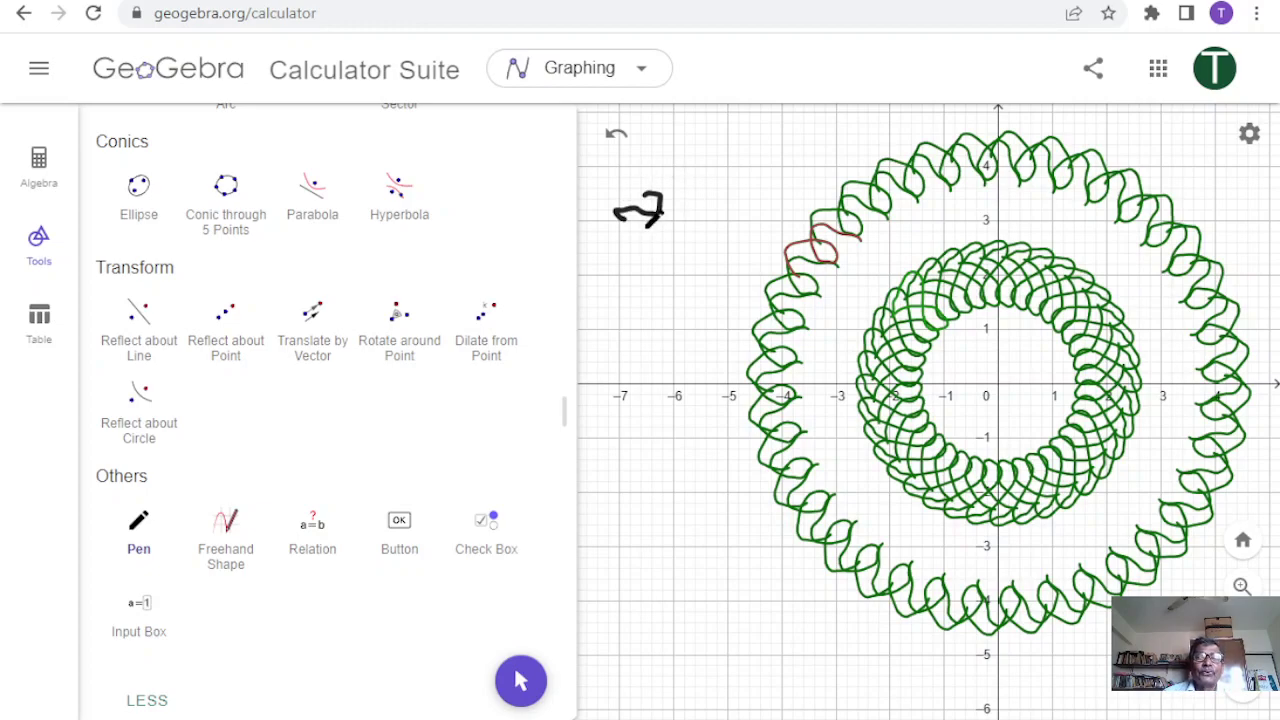
key("ctrl+z")
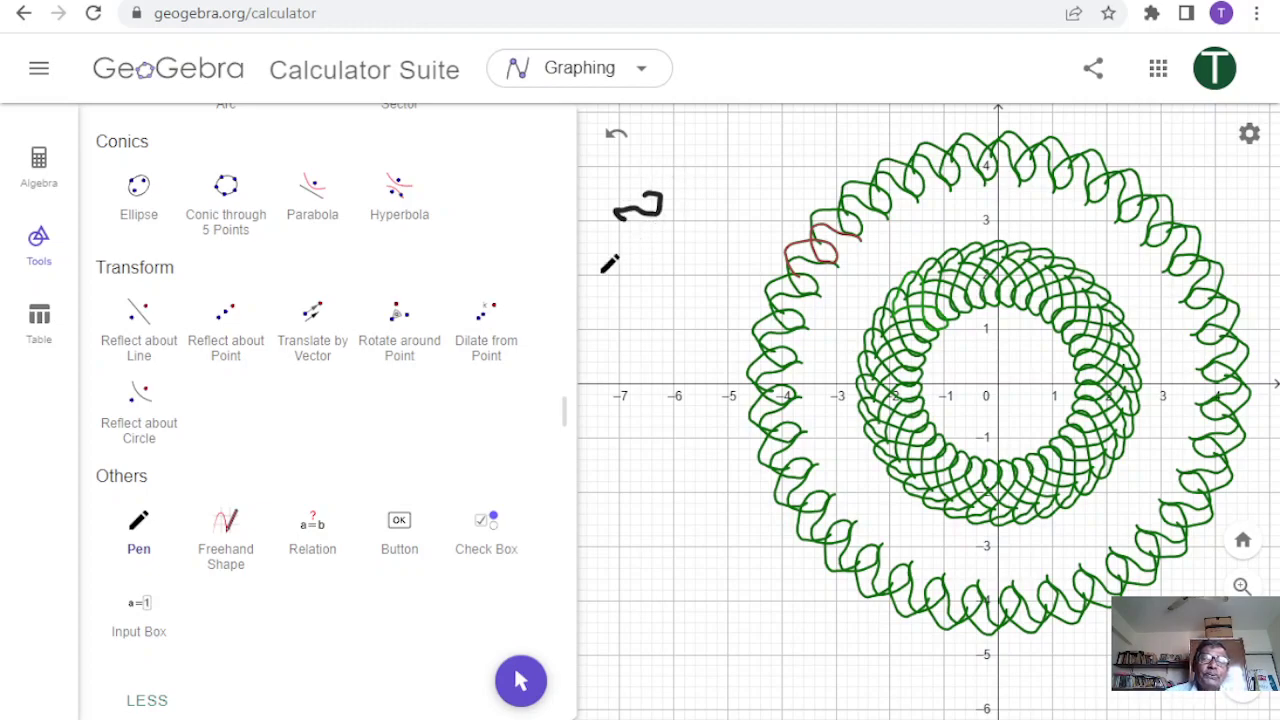
left_click(40, 170)
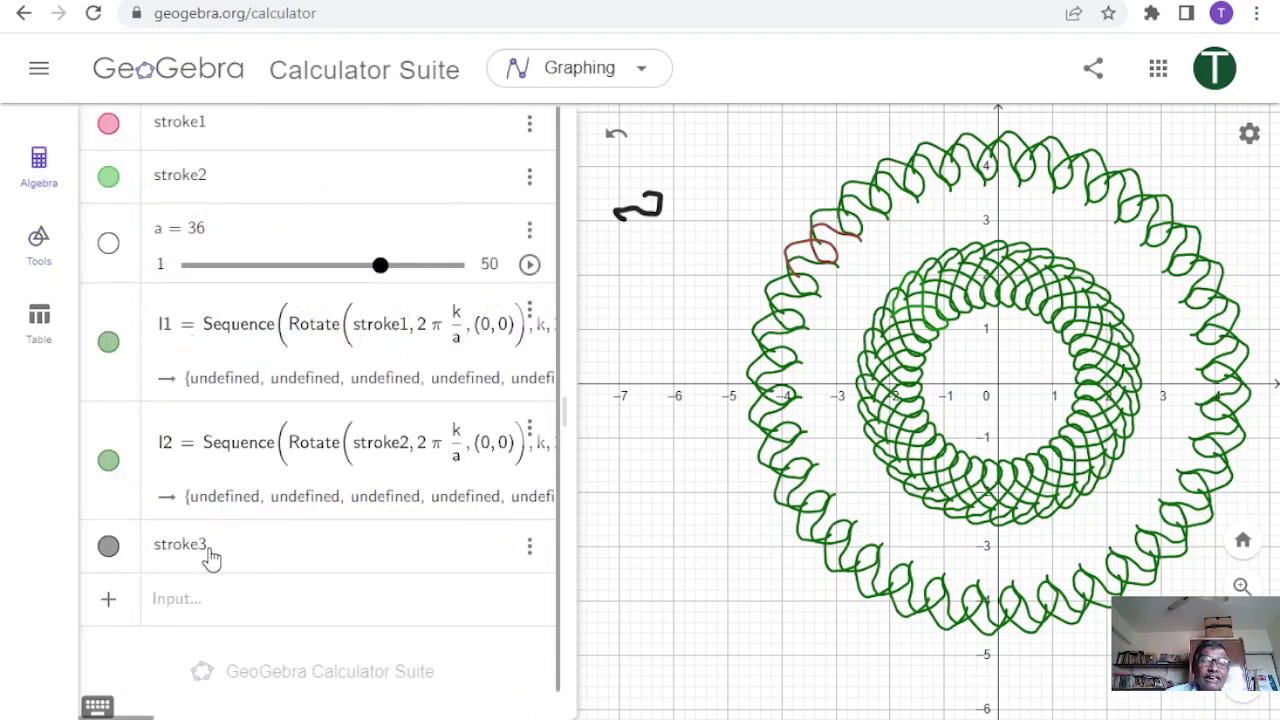